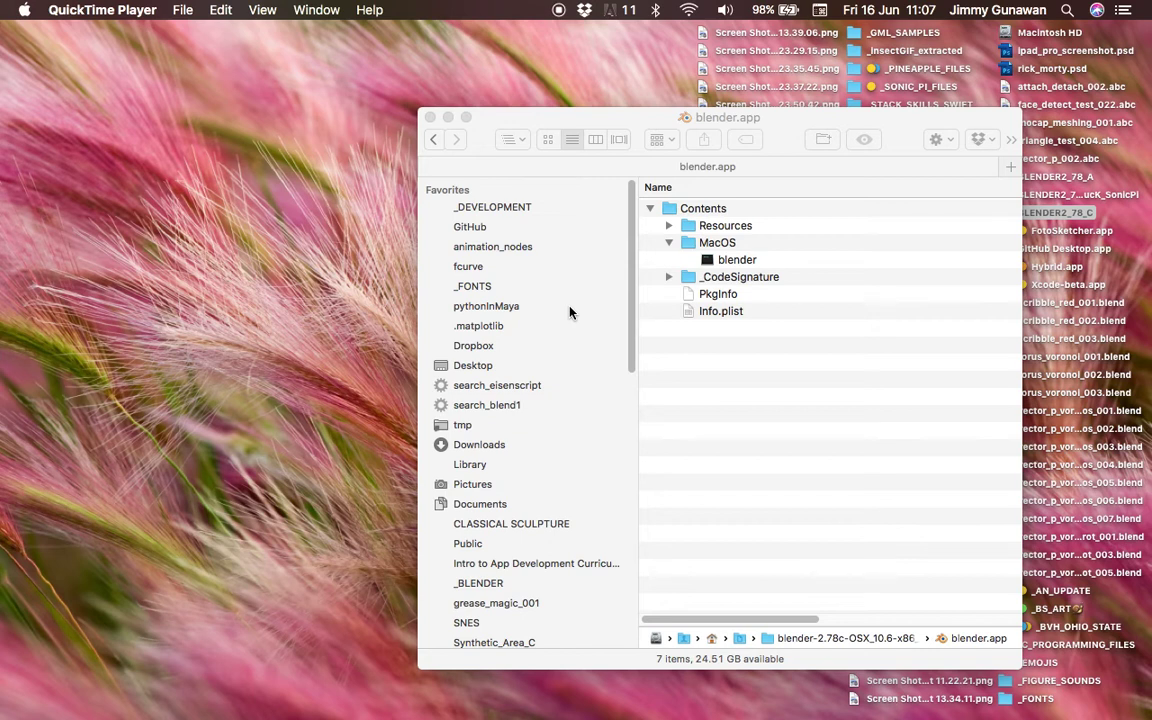
- Launch Blender from the blender executable in the Contents/MacOS folder and make its window full screen
click(748, 261)
double_click(748, 261)
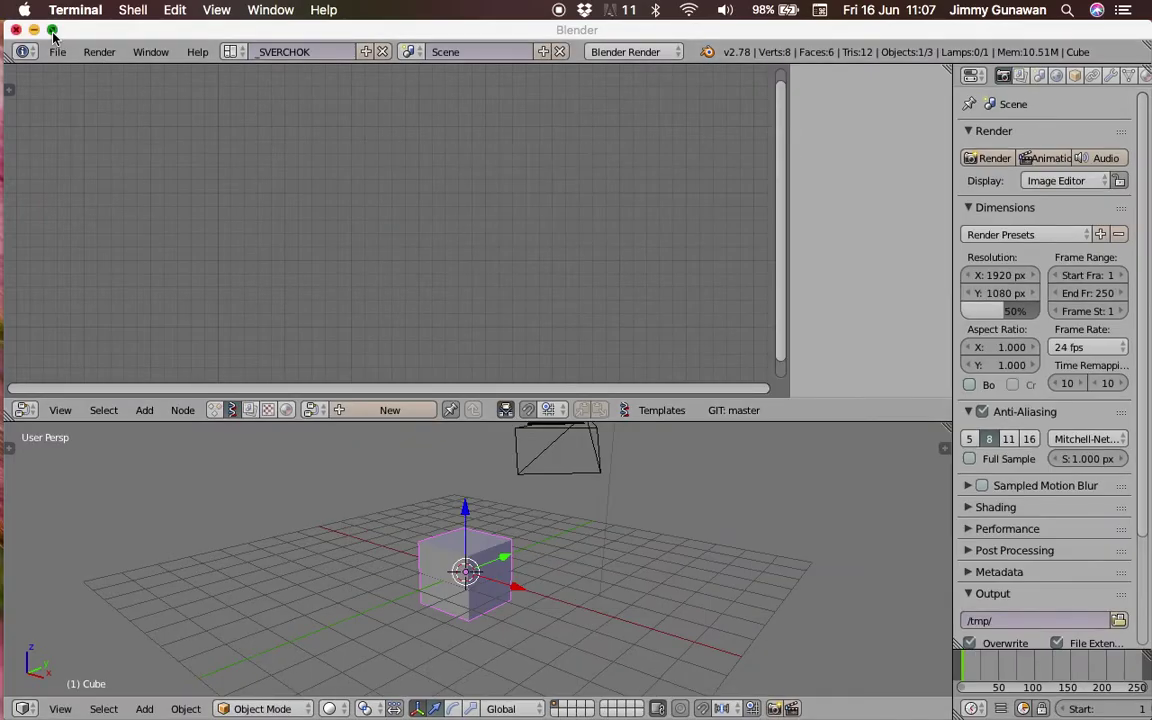
click(53, 31)
- Delete all default objects, including the cube, camera and lamp, from the scene
scroll(612, 515, down, 5)
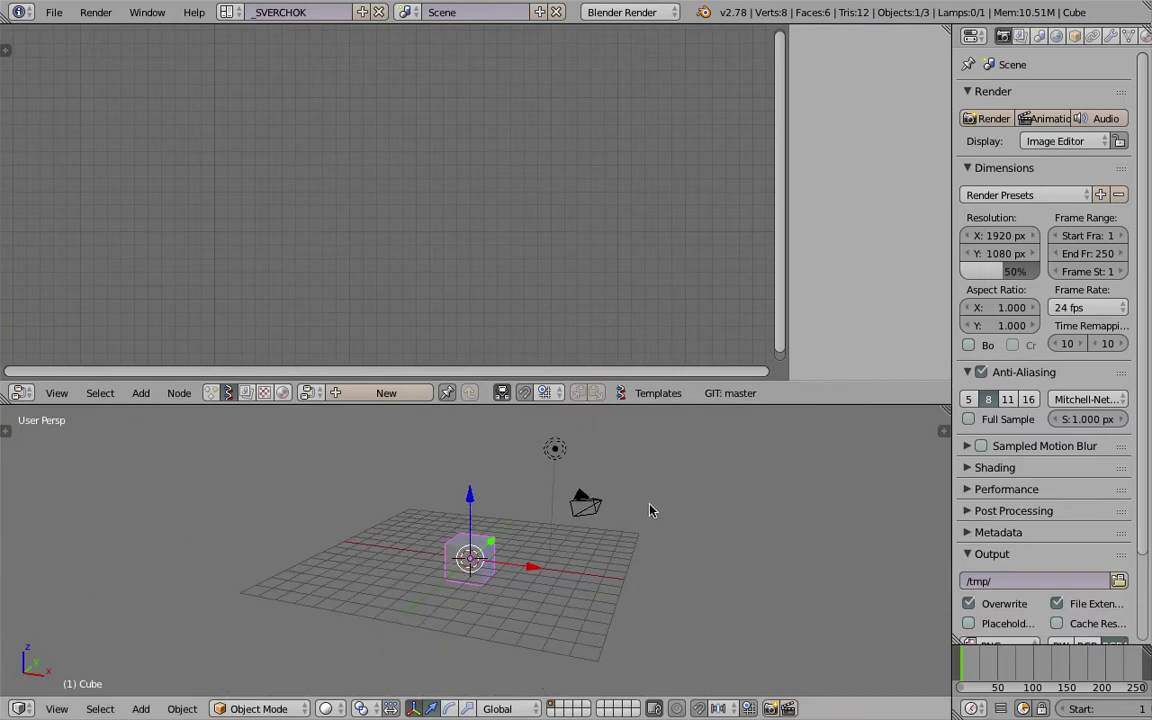
key(a)
key(a)
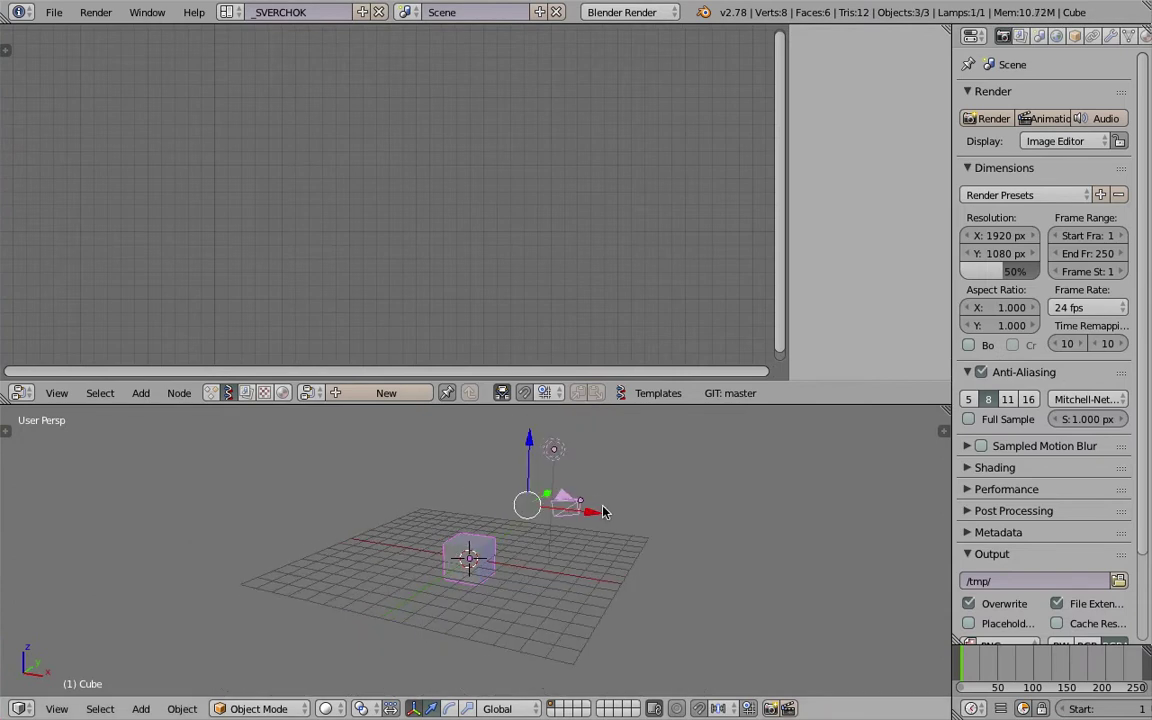
key(x)
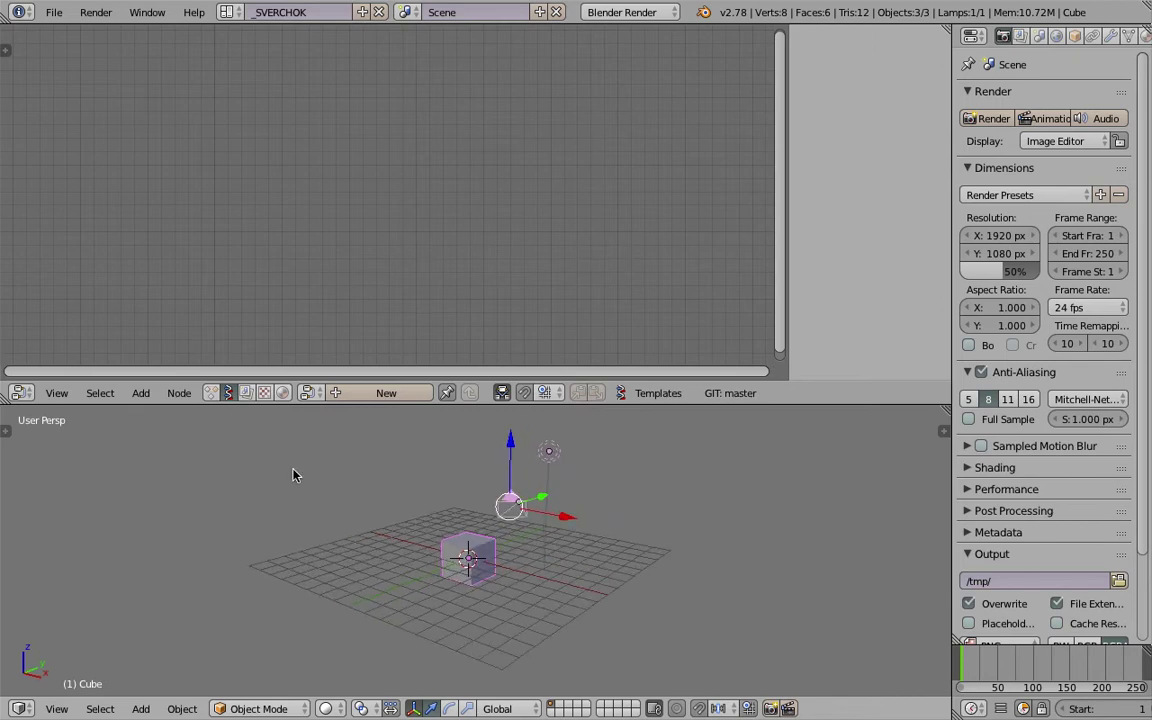
key(x)
click(347, 510)
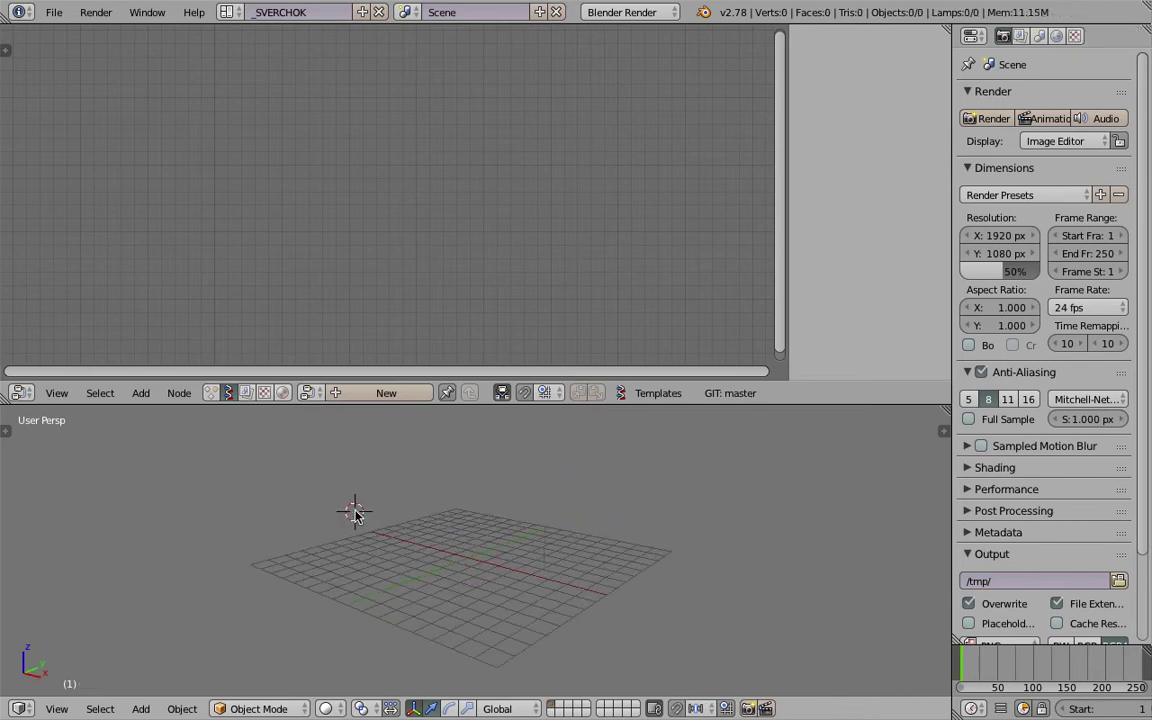
- Create a new Sverchok node tree and hide the node editor's properties region
click(374, 394)
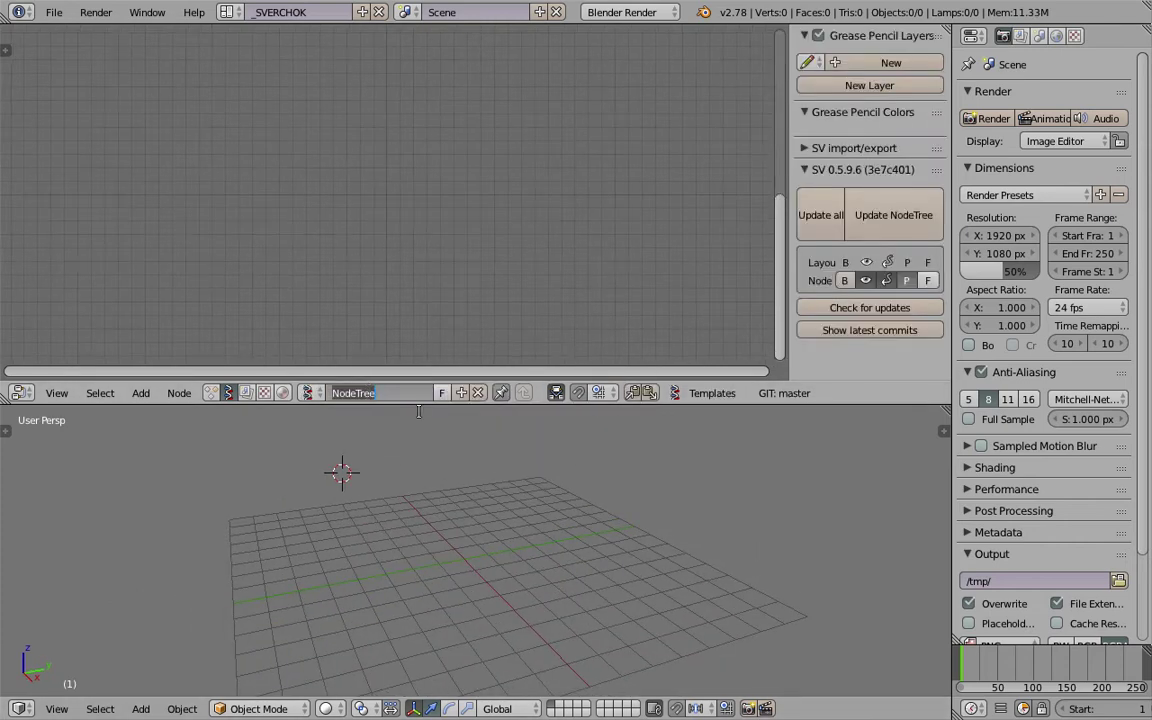
key(ctrl+Left)
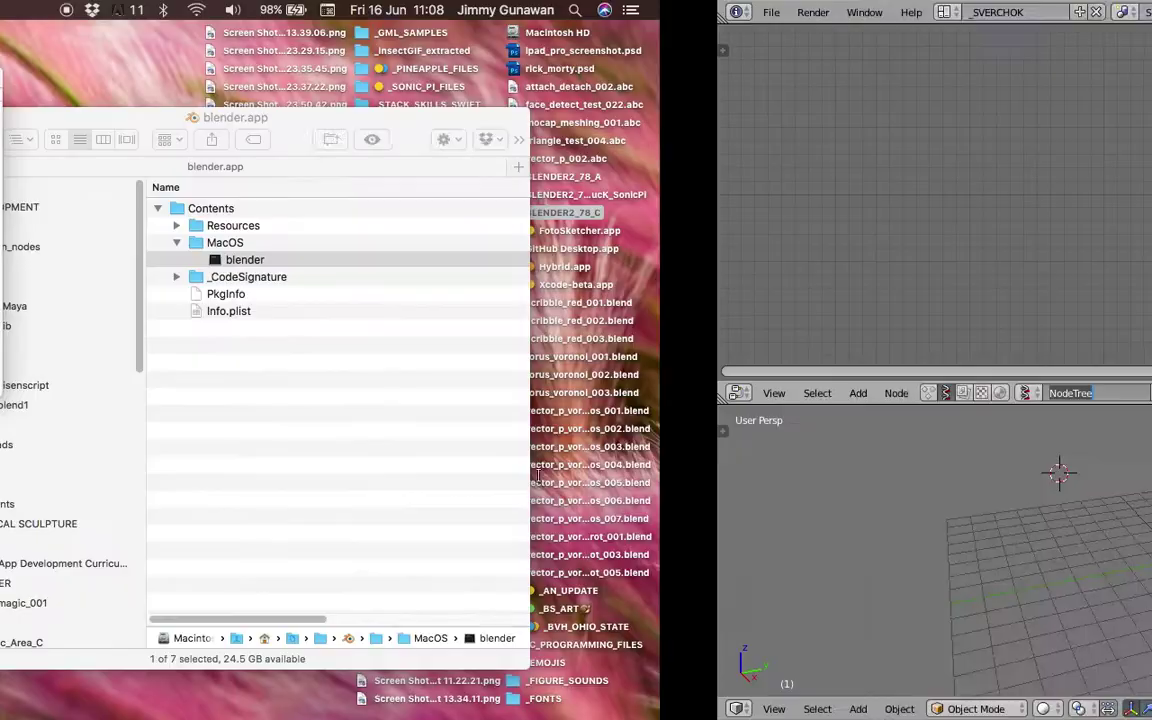
key(ctrl+Right)
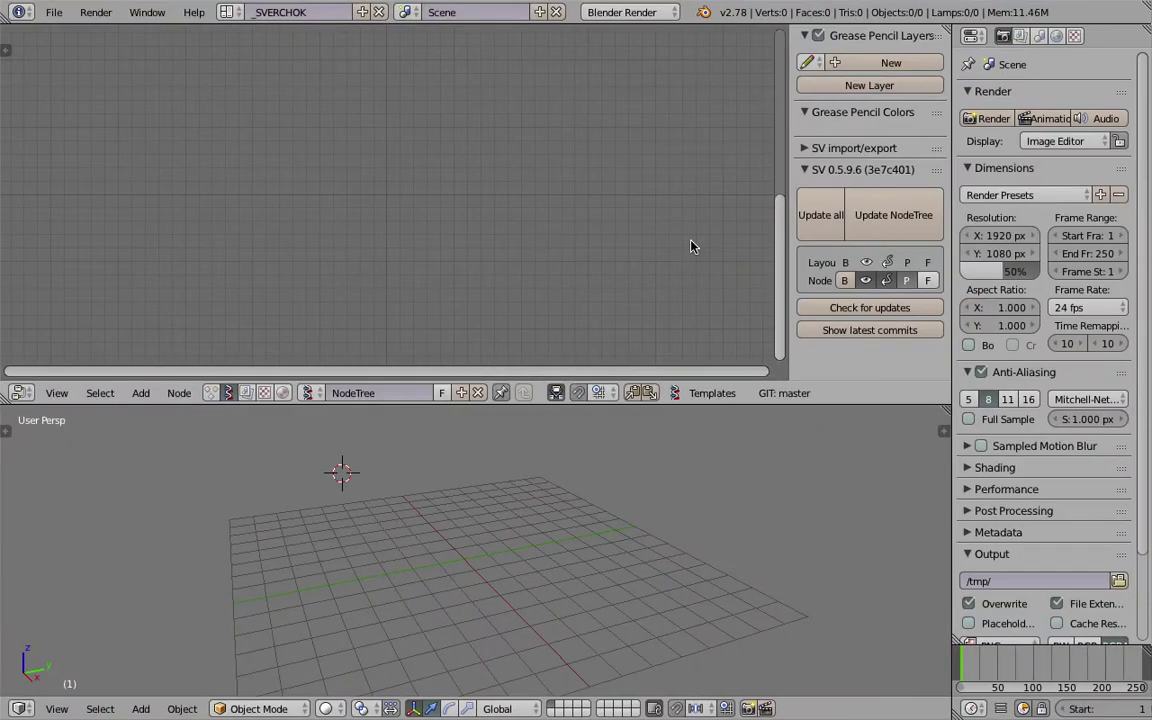
key(n)
middle_drag(489, 467, 486, 447)
- Add a Points Inside Mesh node to the node tree
key(shift+a)
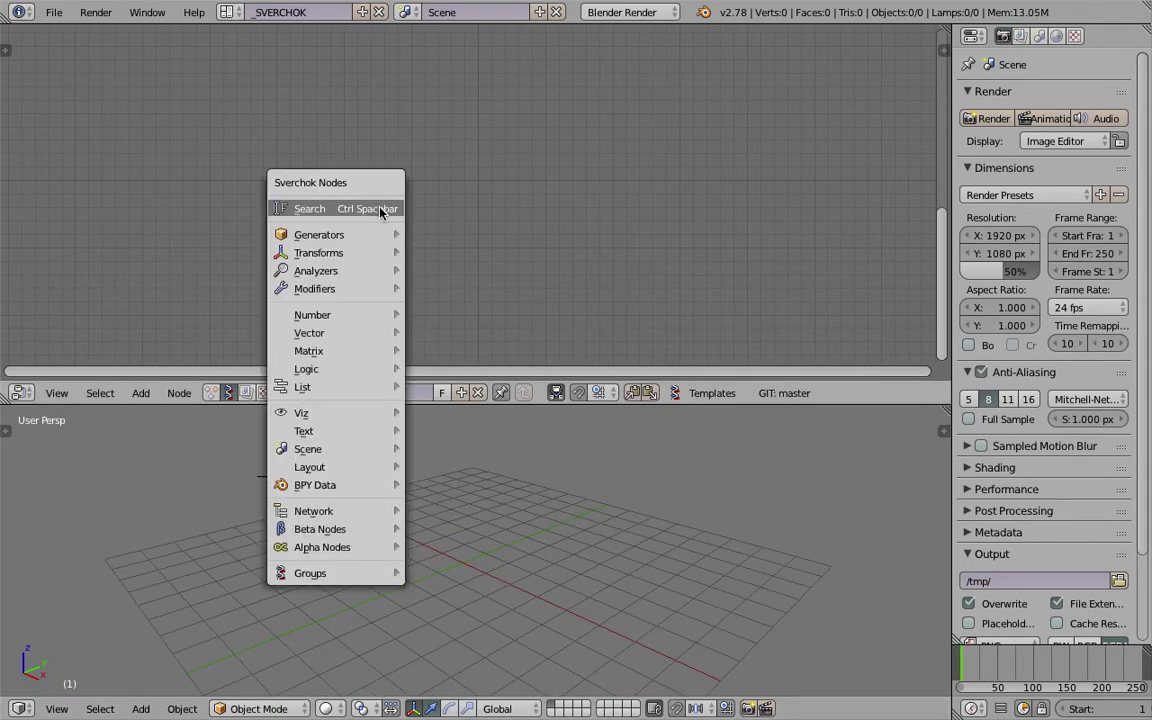
click(376, 208)
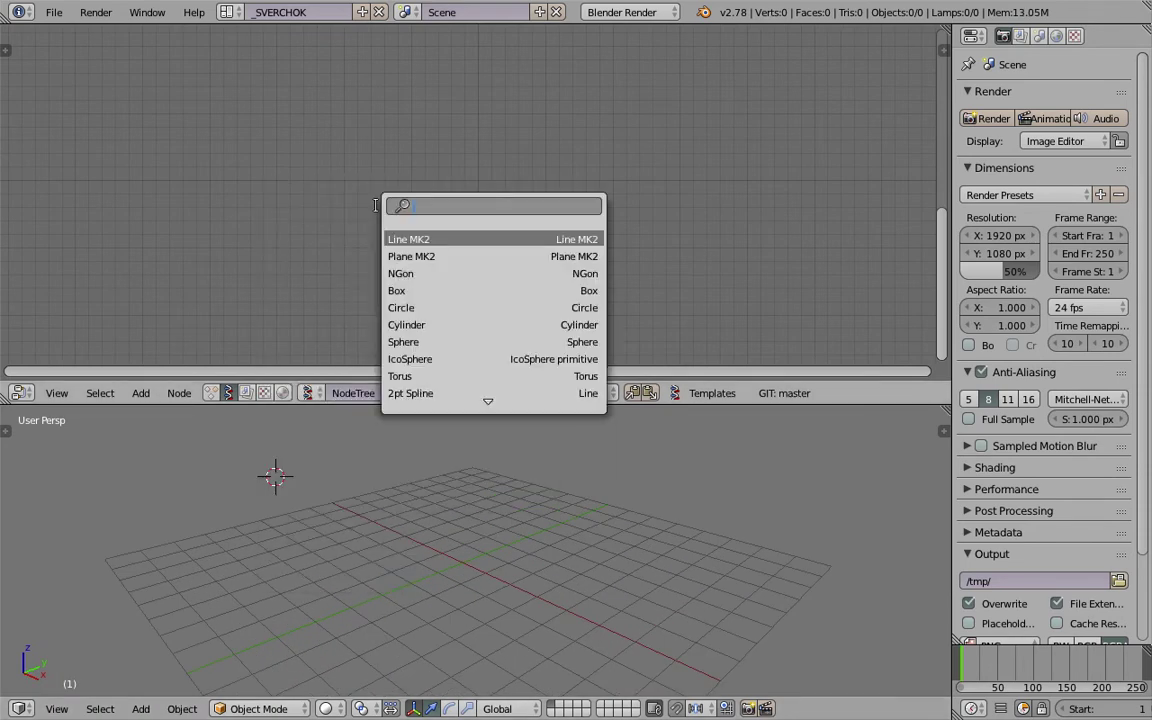
text(poi)
key(Down)
key(Down)
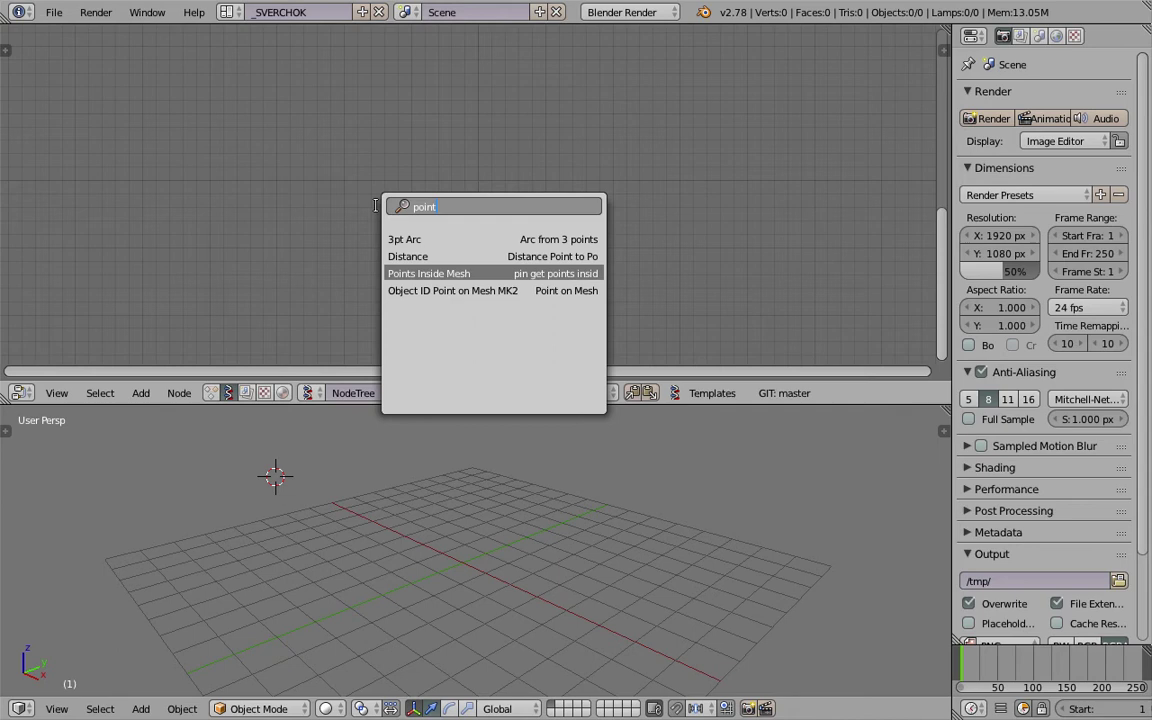
key(Return)
click(378, 211)
scroll(420, 180, up, 3)
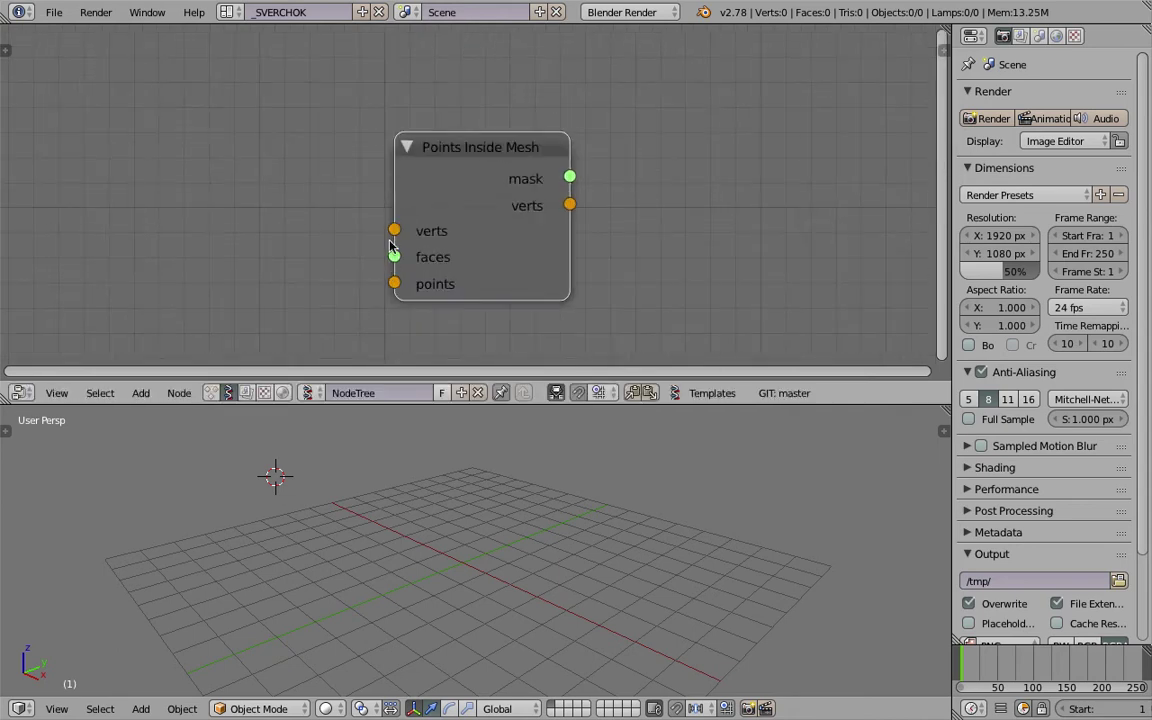
scroll(390, 245, down, 1)
drag(411, 251, 200, 275)
drag(410, 203, 350, 150)
drag(409, 227, 224, 112)
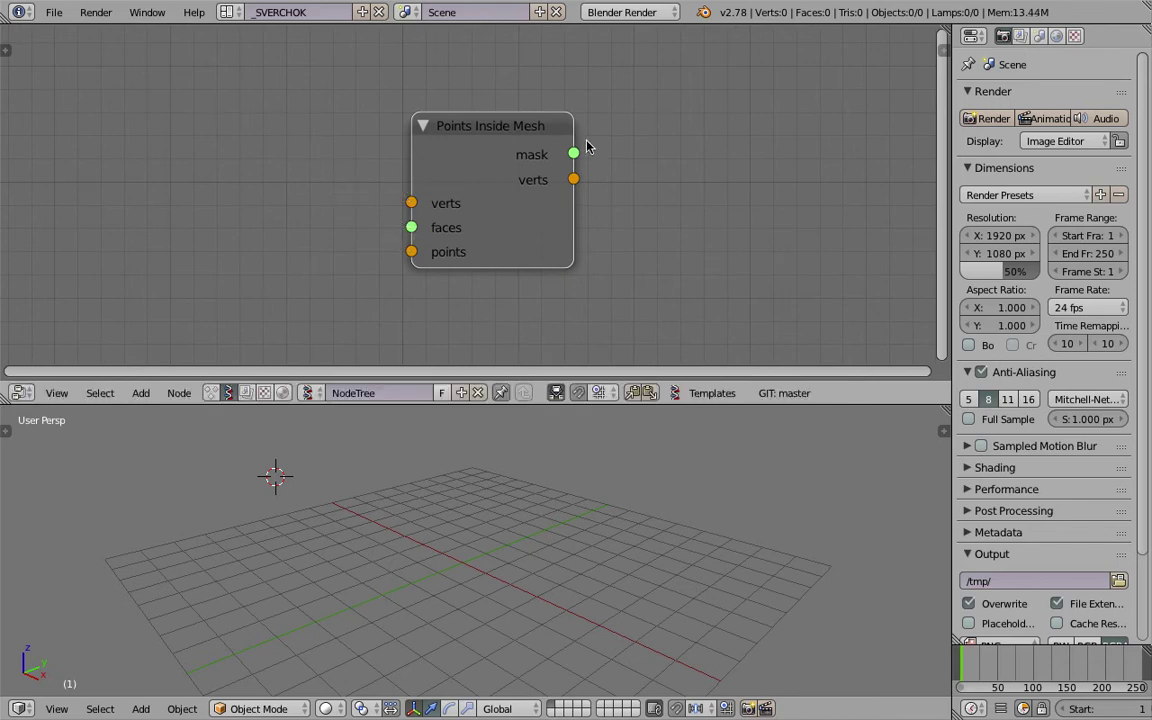
scroll(560, 172, down, 1)
drag(561, 162, 630, 292)
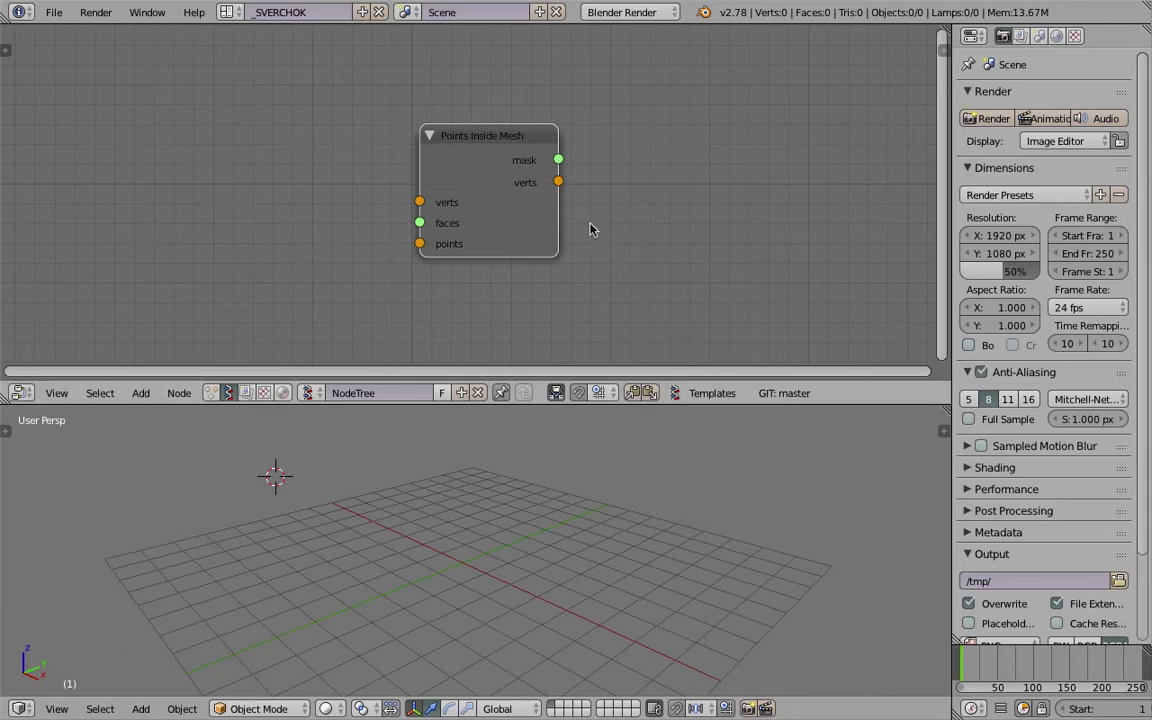
drag(474, 167, 483, 159)
middle_drag(485, 632, 532, 540)
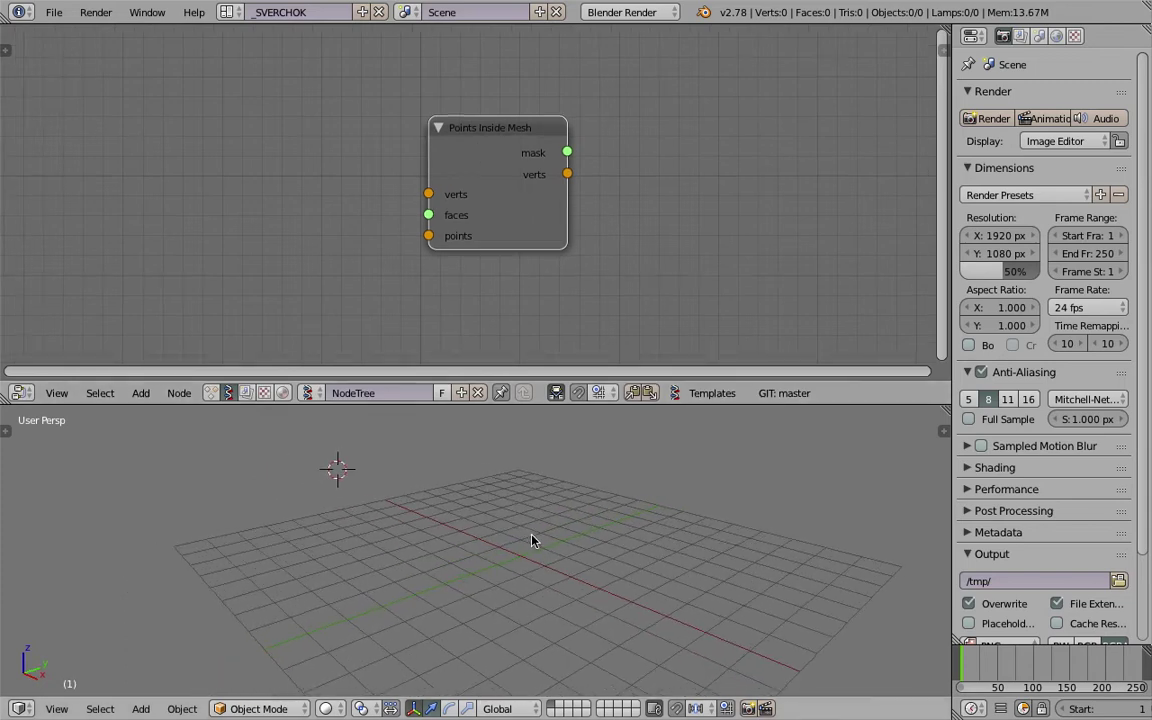
middle_drag(543, 497, 573, 503)
scroll(558, 499, down, 2)
- Find the Vector P Field node by searching "vector p" and place it beside the Points Inside Mesh node on its input side
middle_drag(262, 129, 281, 131)
key(space)
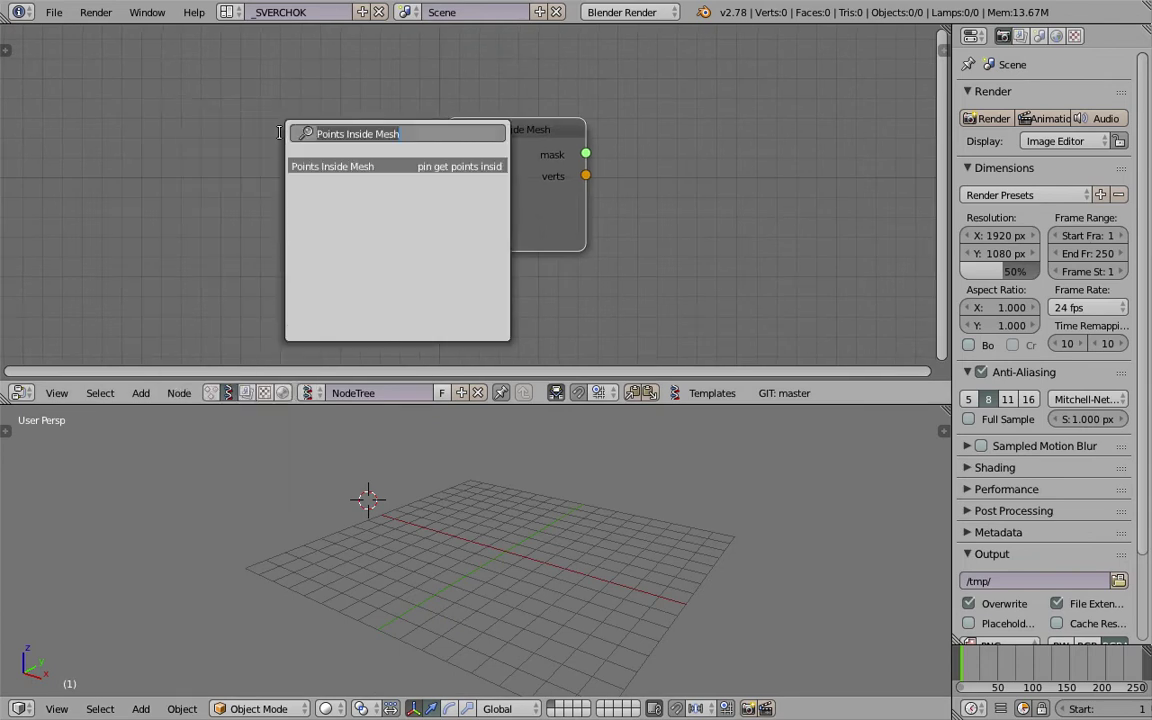
text(poin)
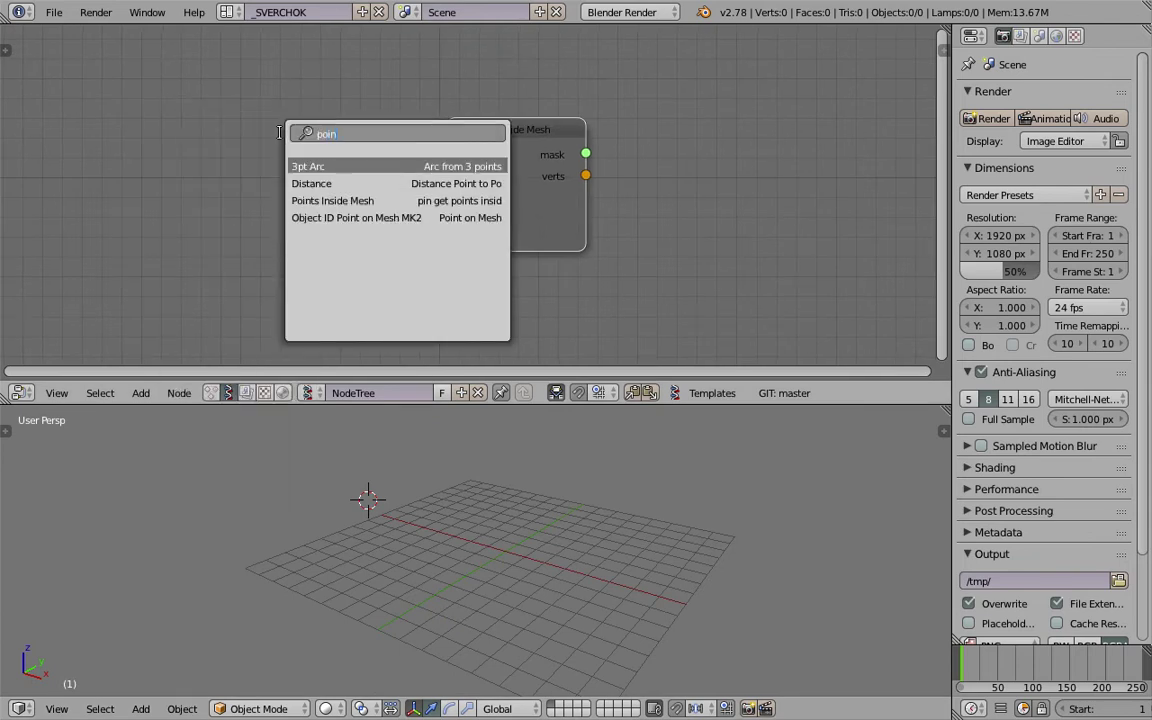
text(vector p)
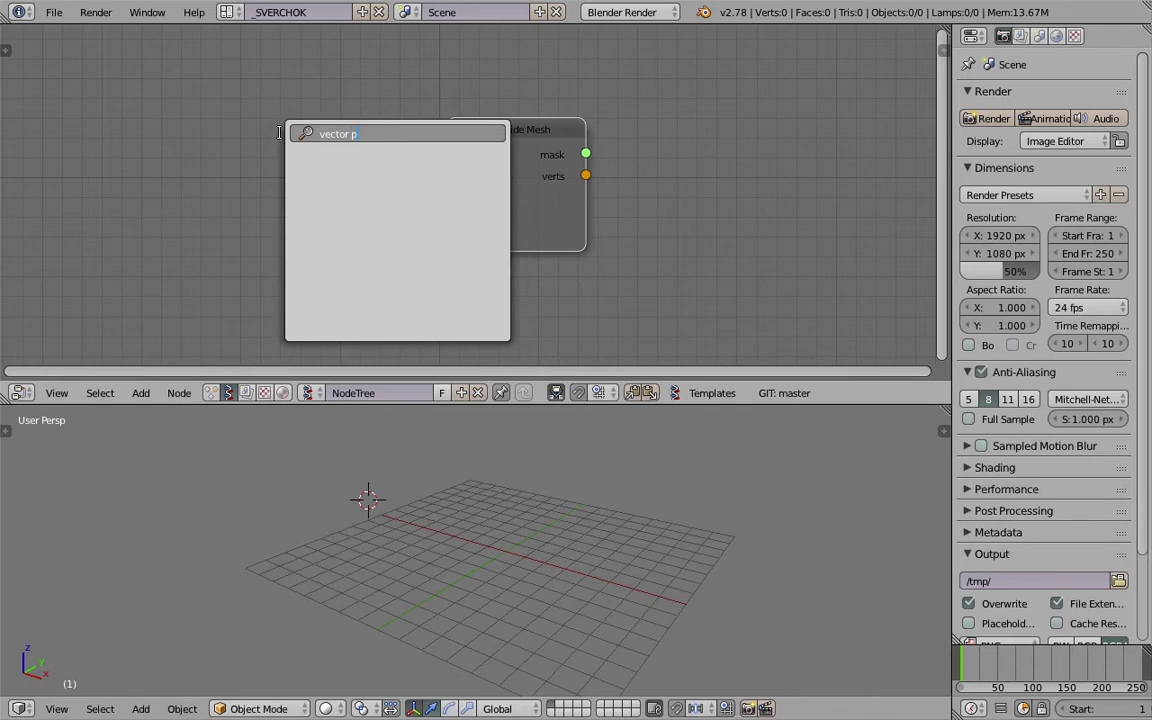
key(BackSpace)
key(Down)
key(Down)
key(Down)
key(Down)
key(Down)
key(ctrl+a)
text(vector p)
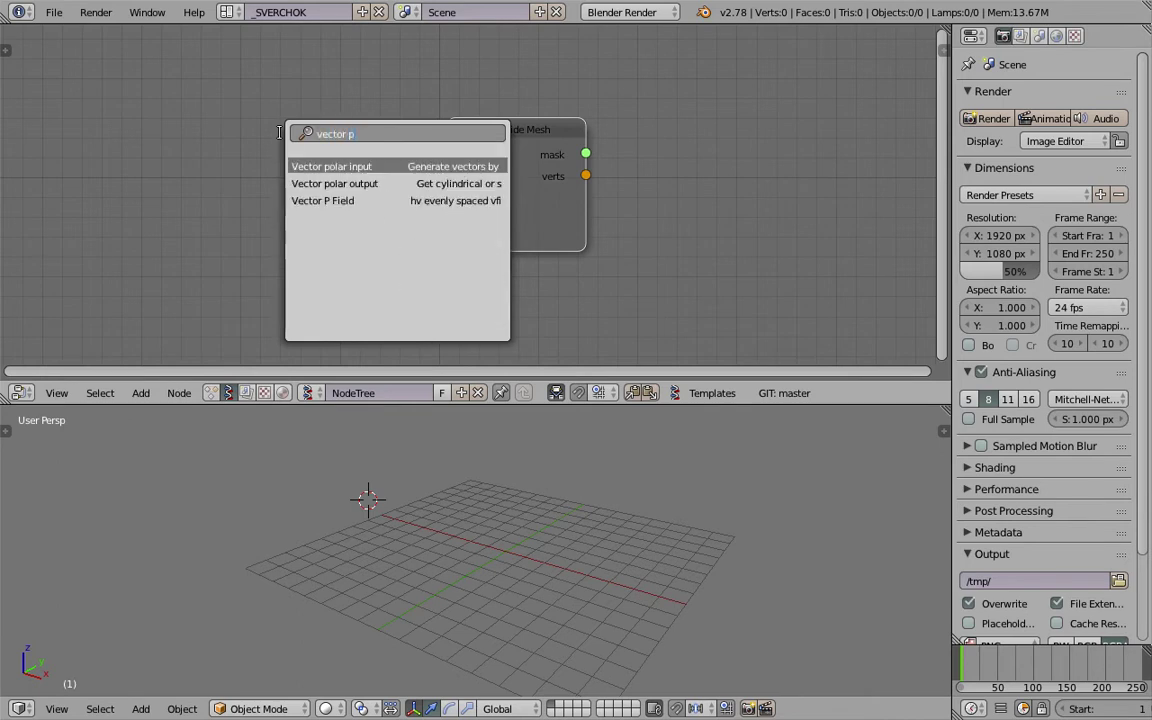
key(Down)
key(Down)
key(Return)
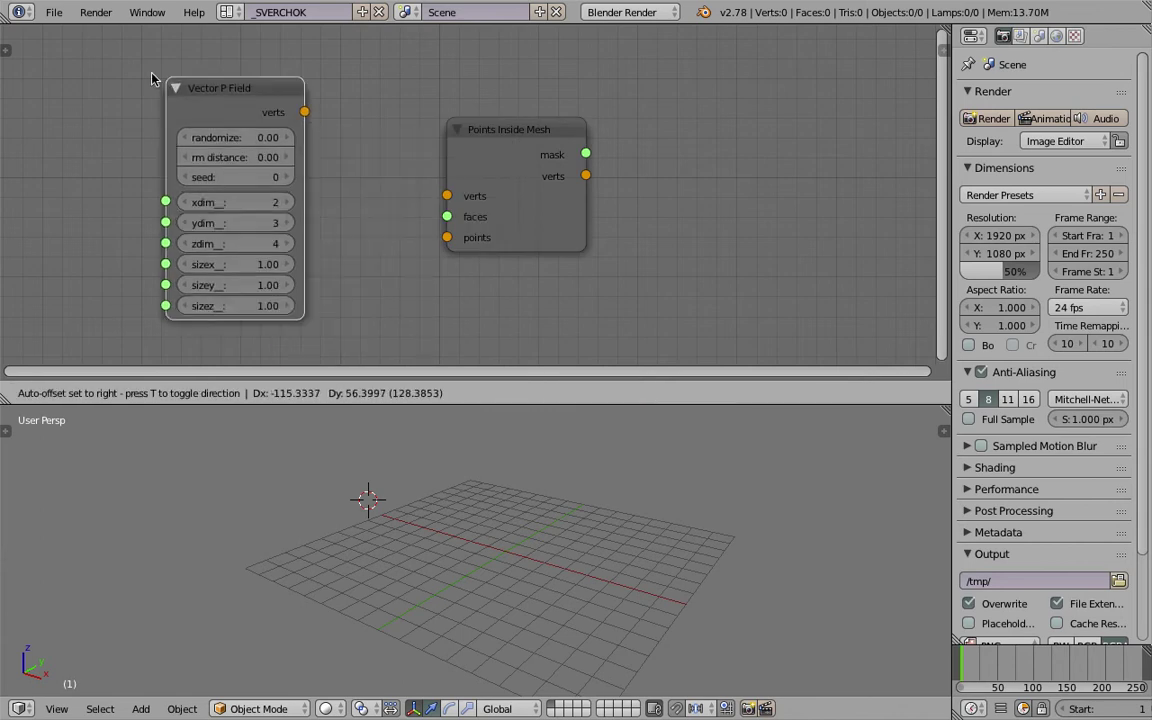
click(293, 158)
- Add a Viewer Draw node and connect the Vector P Field's verts output to its vertices input
key(shift+a)
click(728, 147)
text(view)
key(Return)
click(727, 103)
drag(269, 124, 728, 236)
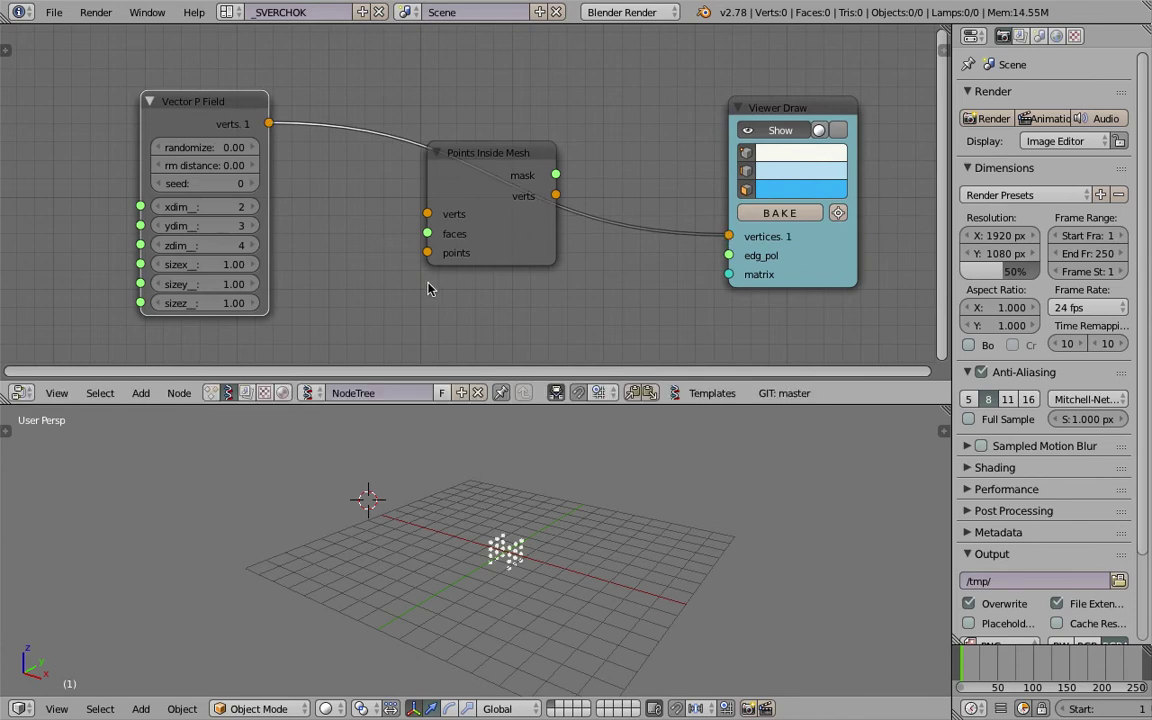
- Set xdim, ydim and zdim of the Vector P Field node to 5
middle_drag(424, 288, 427, 265)
middle_drag(499, 476, 560, 470)
middle_drag(346, 246, 319, 266)
drag(232, 183, 252, 222)
text(4)
key(Return)
middle_drag(405, 440, 314, 264)
drag(235, 183, 238, 222)
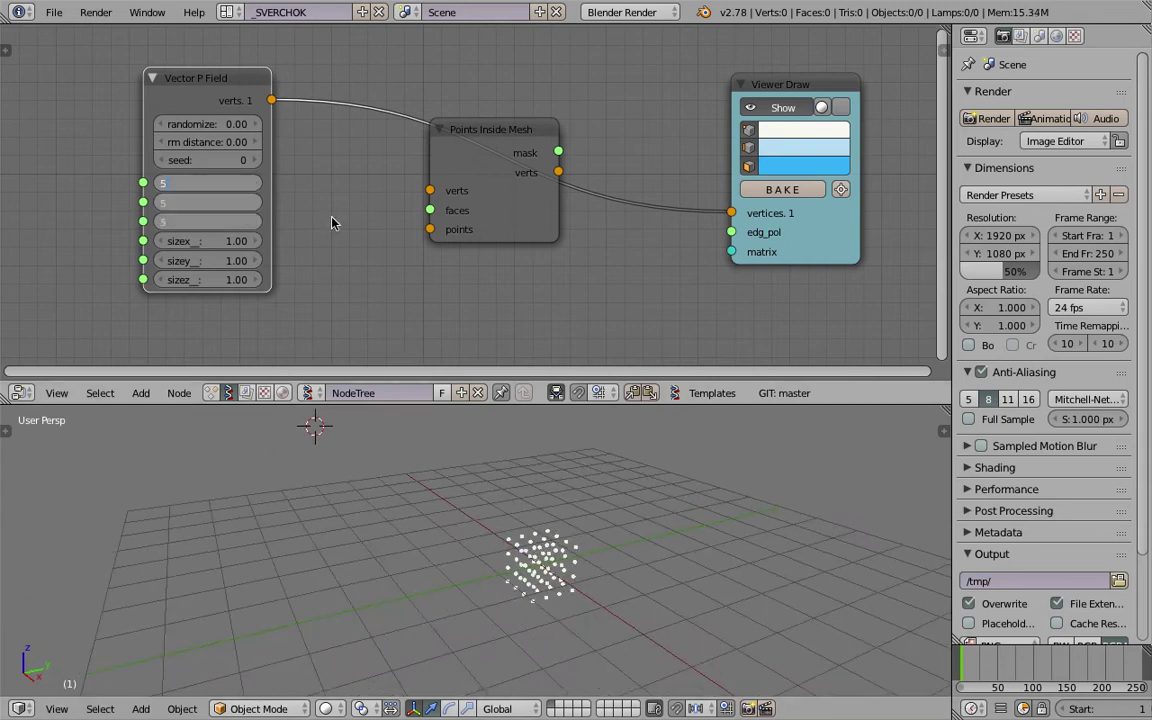
text(5)
key(Return)
- Set sizex, sizey and sizez of the Vector P Field node to 5.00
middle_drag(266, 238, 273, 216)
drag(244, 219, 243, 257)
text(2)
key(Return)
text(5)
key(Return)
middle_drag(480, 480, 334, 224)
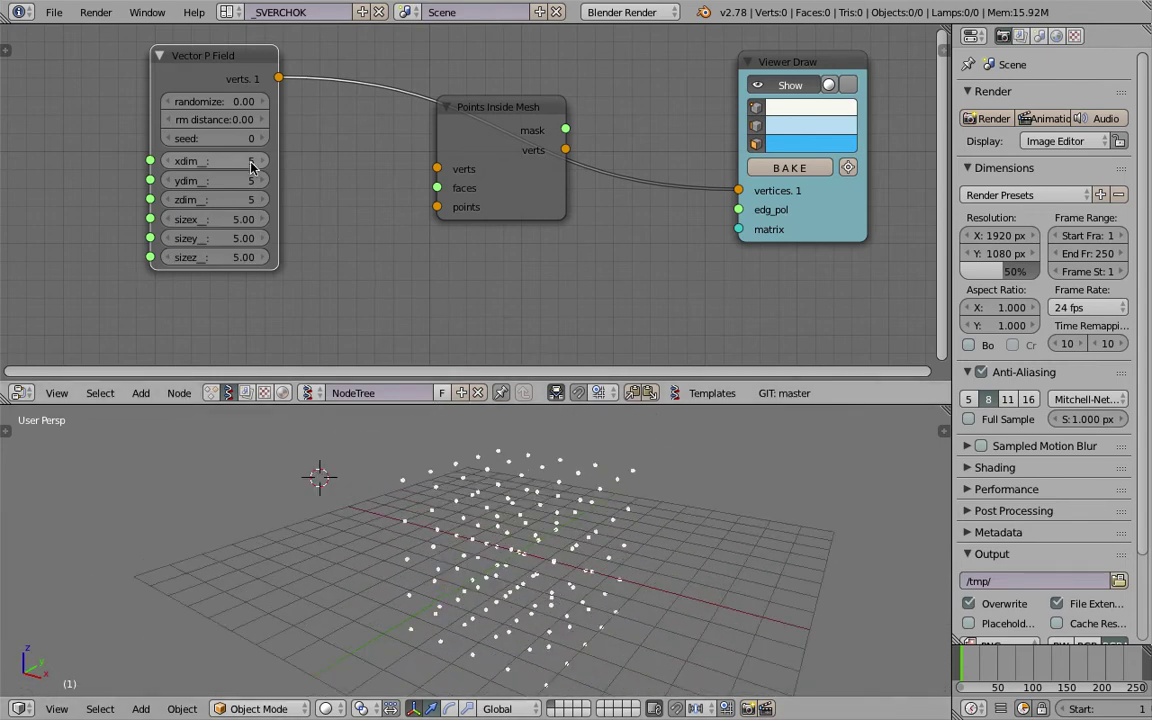
- Increase the Vector P Field's point count to 8 along xdim, ydim and zdim
drag(240, 161, 244, 162)
text(8)
key(Return)
middle_drag(500, 500, 565, 323)
scroll(575, 290, down, 1)
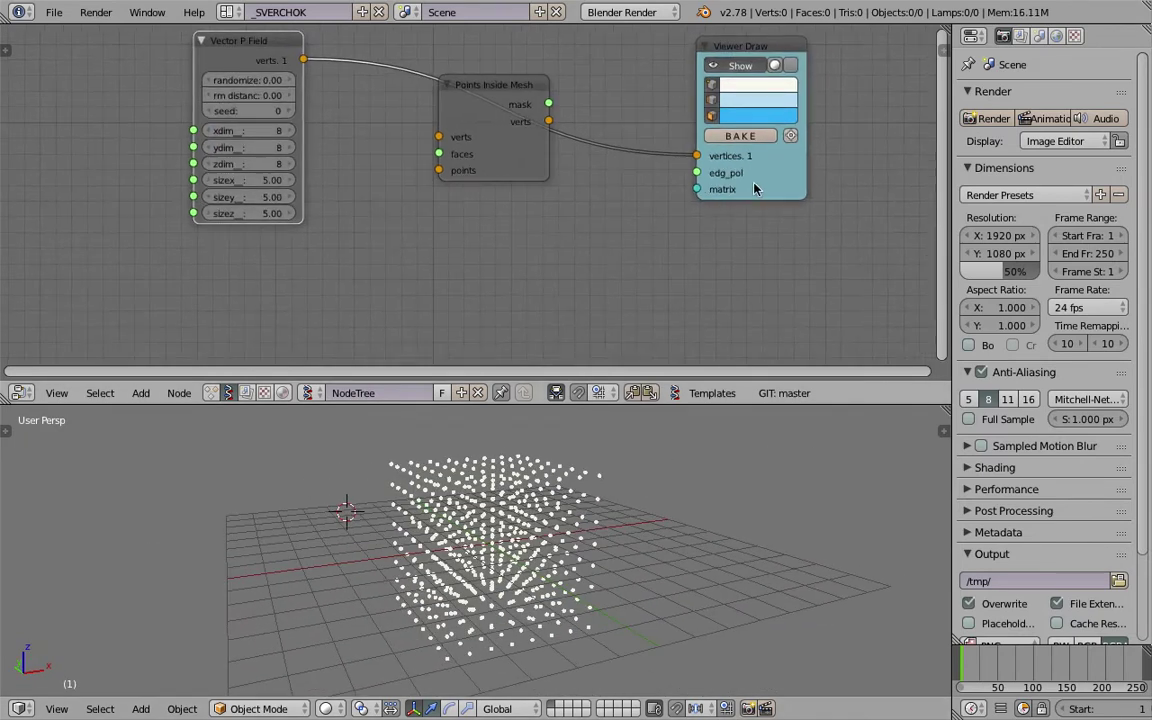
- Add a Torus node below the Points Inside Mesh node
key(shift+a)
click(430, 208)
text(toru)
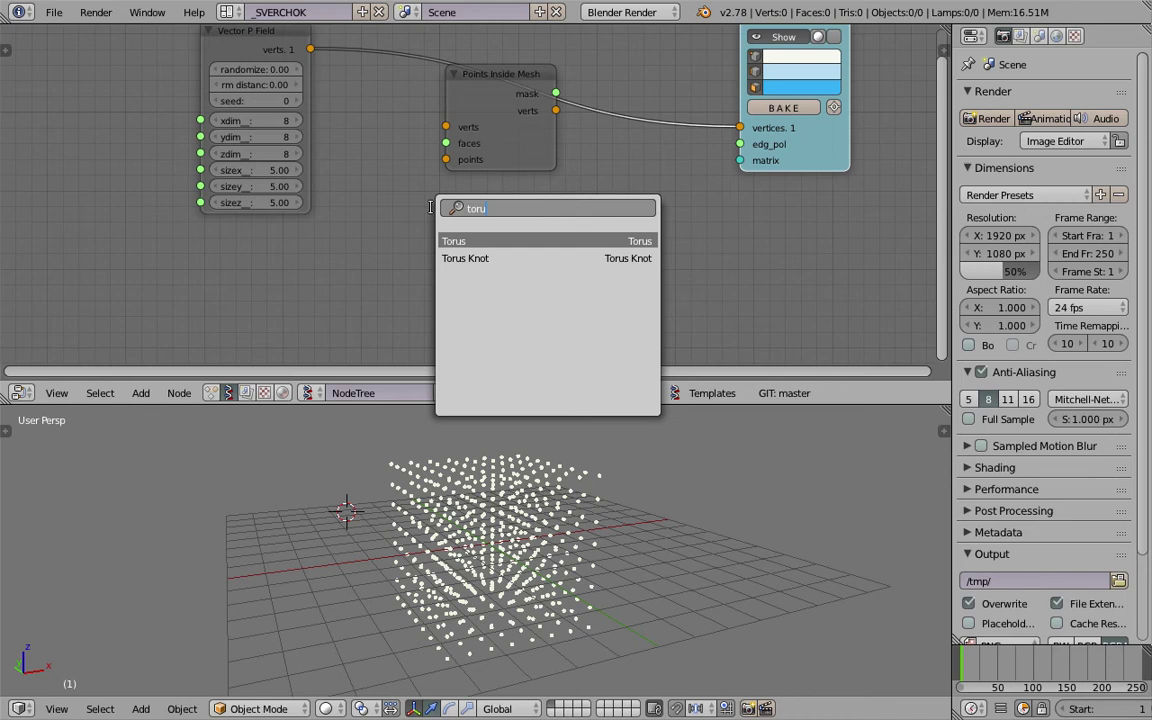
key(Return)
click(330, 210)
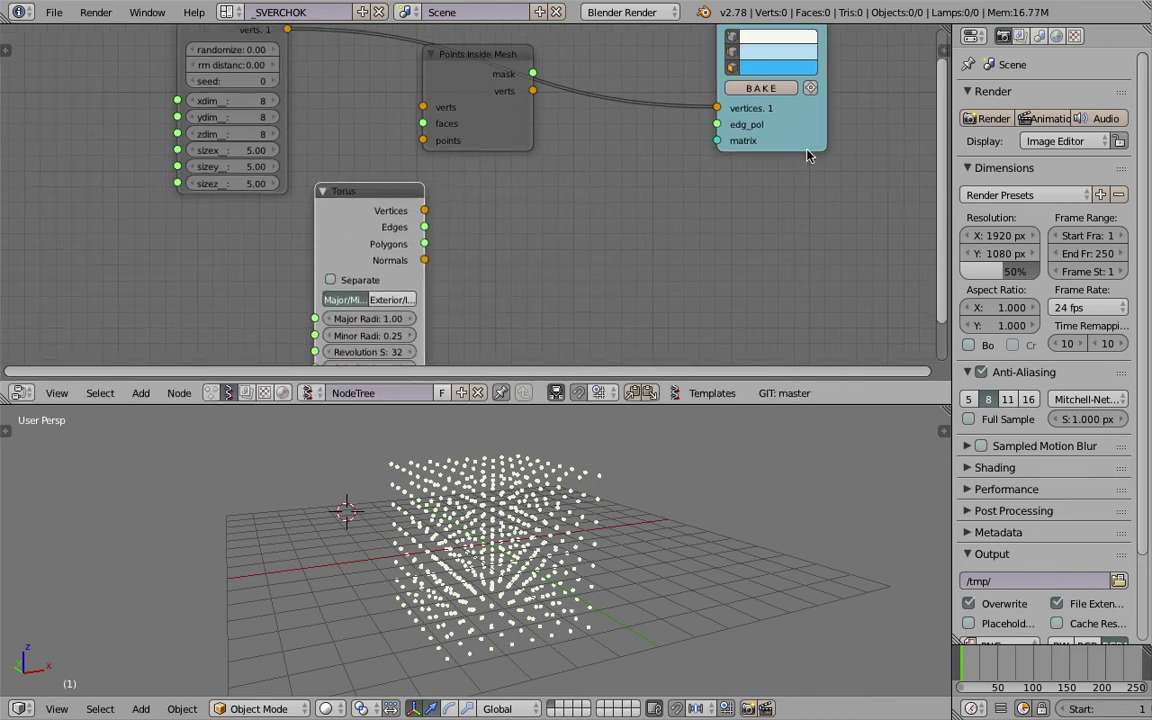
- Duplicate the Viewer Draw node, place the copy near the Torus node and set its edge colour to red
key(shift+d)
click(739, 306)
middle_drag(498, 206, 499, 187)
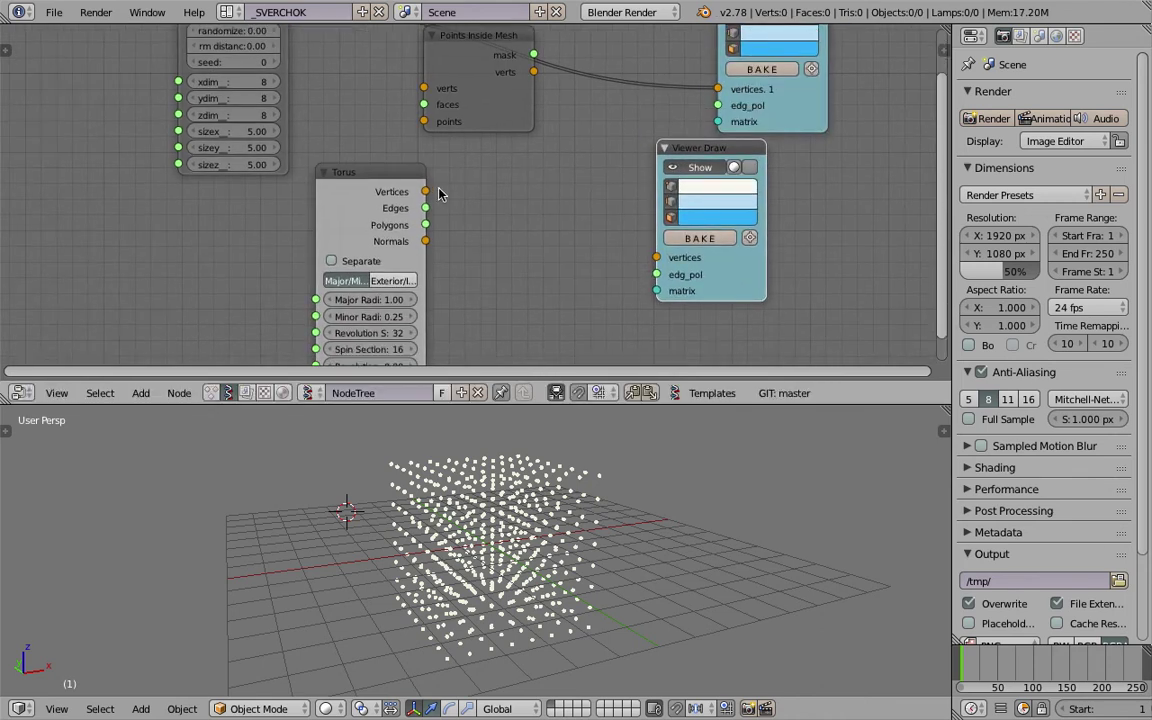
drag(741, 148, 736, 186)
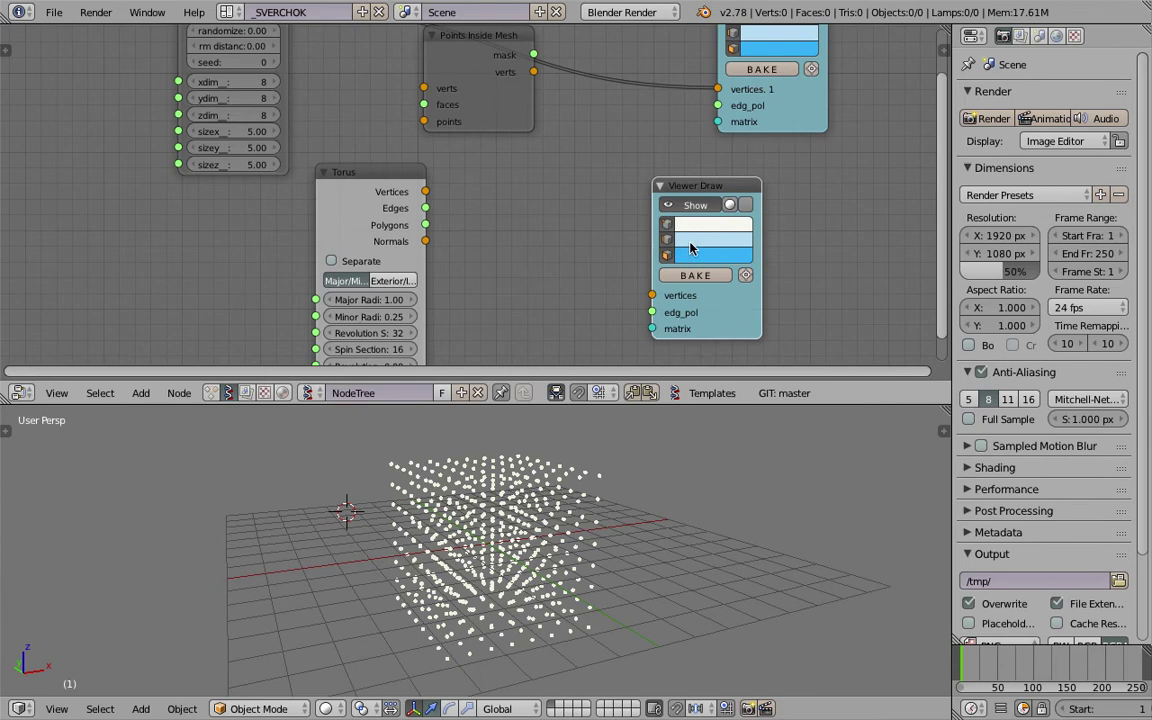
click(690, 243)
click(735, 136)
- Connect the Torus Vertices and Polygons to the red-edged Viewer Draw's vertices and edg_pol, and move the Torus node under Vector P Field
mouse_move(425, 191)
mouse_down()
mouse_move(630, 220)
mouse_move(652, 295)
mouse_up()
drag(432, 215, 665, 312)
scroll(562, 538, up, 4)
middle_drag(562, 538, 673, 540)
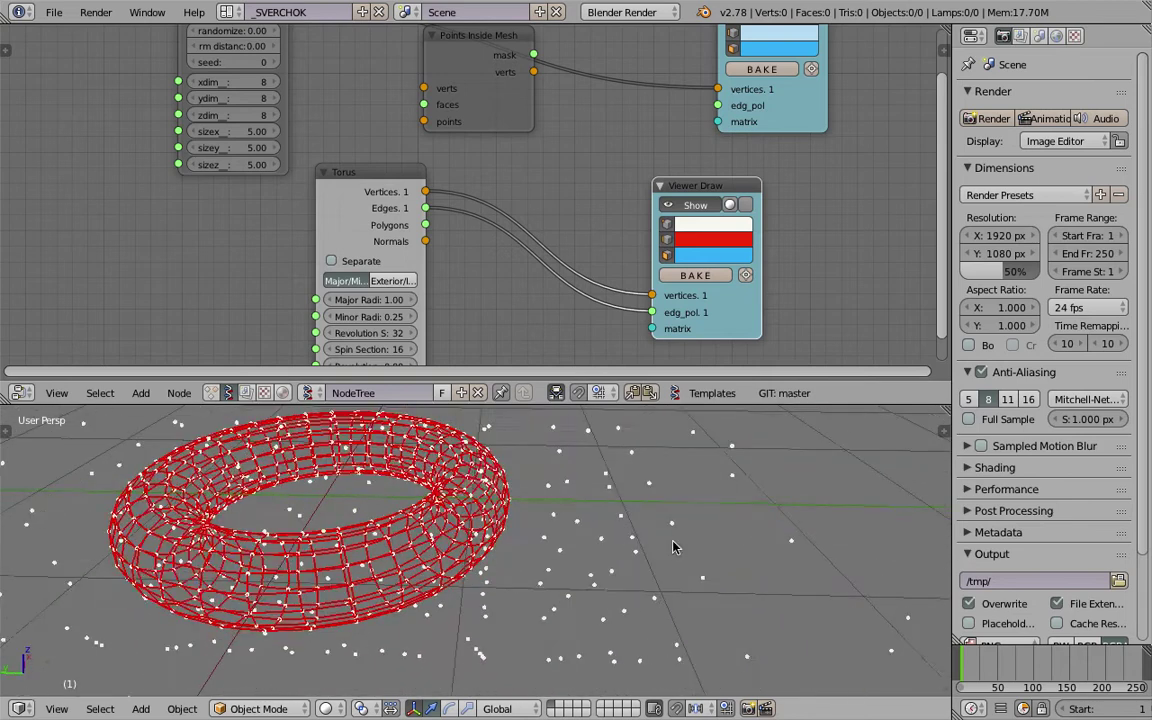
scroll(673, 540, down, 2)
mouse_move(428, 226)
mouse_down()
mouse_move(569, 299)
mouse_move(652, 313)
mouse_up()
drag(366, 175, 228, 210)
scroll(422, 188, down, 1)
middle_drag(422, 188, 433, 221)
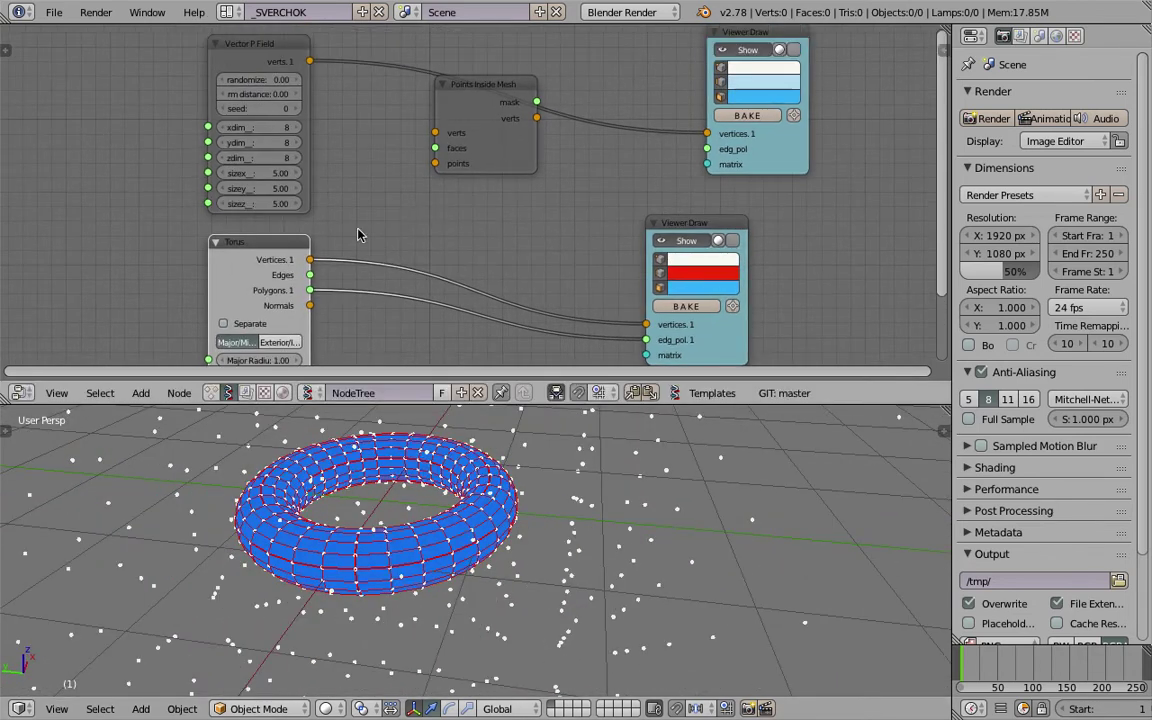
- Connect Torus Vertices and Polygons to verts and faces of Points Inside Mesh, and Vector P Field verts to its points input
scroll(300, 215, up, 2)
drag(268, 277, 426, 117)
drag(268, 315, 426, 136)
middle_drag(367, 61, 425, 137)
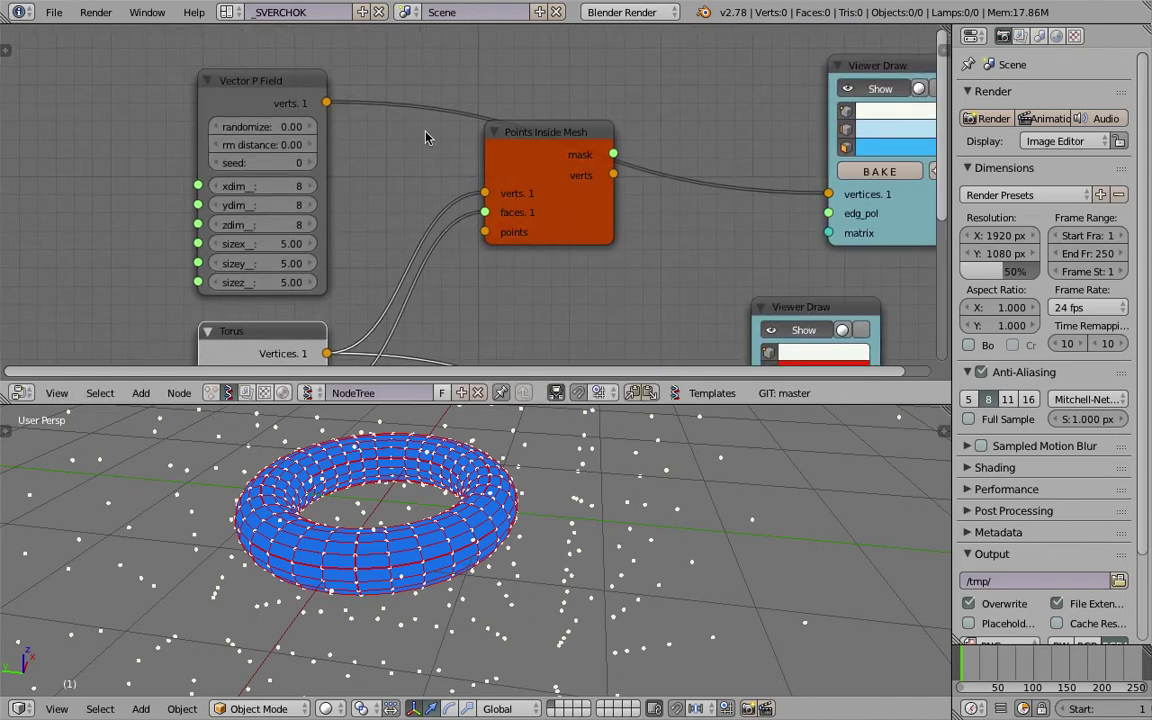
drag(318, 89, 485, 232)
- Reposition the Viewer Draw nodes, bringing the torus viewer closer to the Torus node
scroll(556, 318, down, 2)
drag(766, 197, 796, 184)
middle_drag(684, 155, 566, 111)
drag(614, 212, 552, 200)
mouse_move(468, 604)
middle_down()
mouse_move(441, 472)
mouse_move(407, 488)
mouse_move(446, 470)
mouse_move(502, 518)
mouse_move(463, 521)
mouse_move(440, 501)
mouse_move(424, 432)
mouse_move(519, 494)
mouse_move(481, 533)
middle_up()
scroll(467, 522, up, 5)
scroll(481, 533, down, 2)
drag(559, 206, 483, 232)
- Turn off face display in the torus's Viewer Draw node and shift the node closer to the Torus node
click(454, 245)
click(454, 245)
click(456, 245)
click(457, 246)
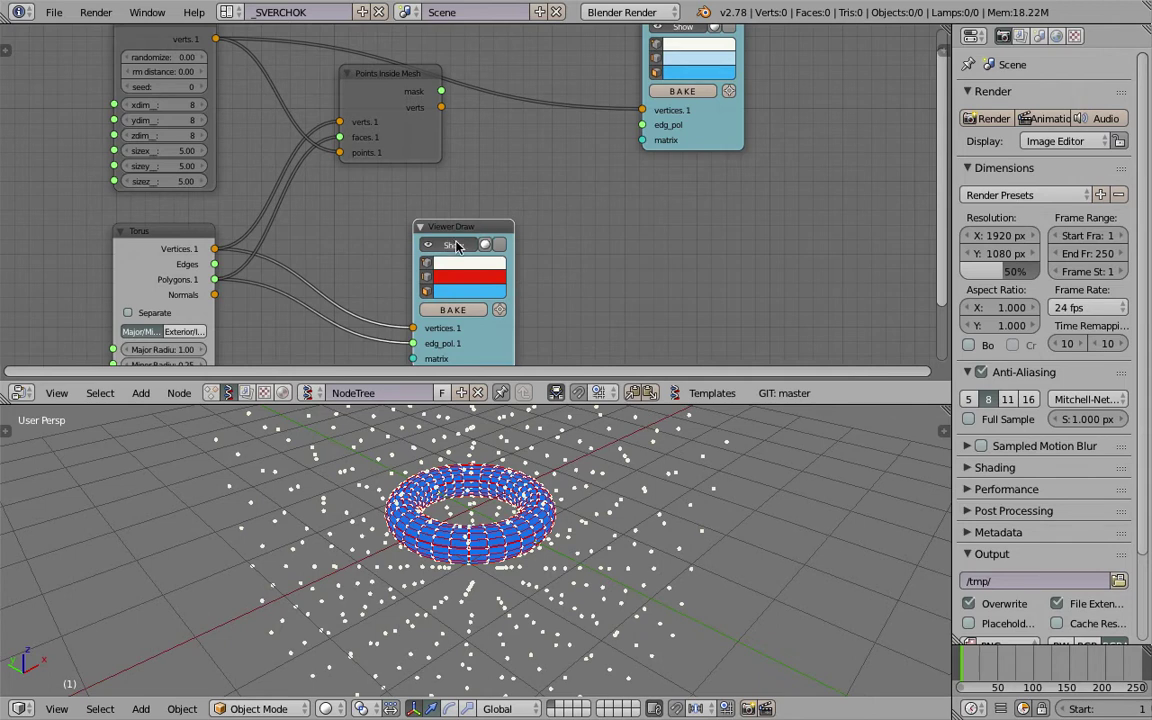
click(425, 294)
click(425, 294)
click(425, 294)
drag(476, 228, 442, 231)
- Feed the Points Inside Mesh verts output into the vertices input of the other Viewer Draw node, replacing the Vector P Field link
drag(721, 129, 733, 173)
click(705, 73)
click(705, 73)
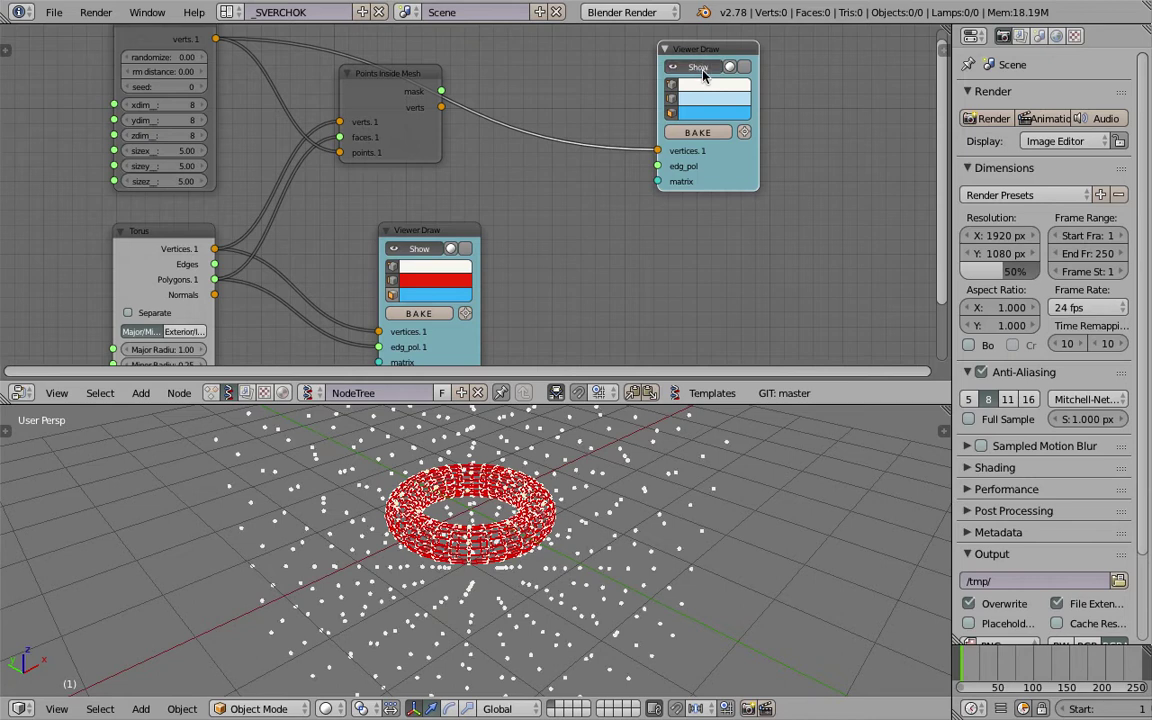
drag(704, 52, 733, 30)
drag(441, 107, 684, 128)
mouse_move(590, 480)
middle_down()
mouse_move(630, 537)
mouse_move(517, 532)
mouse_move(694, 452)
middle_up()
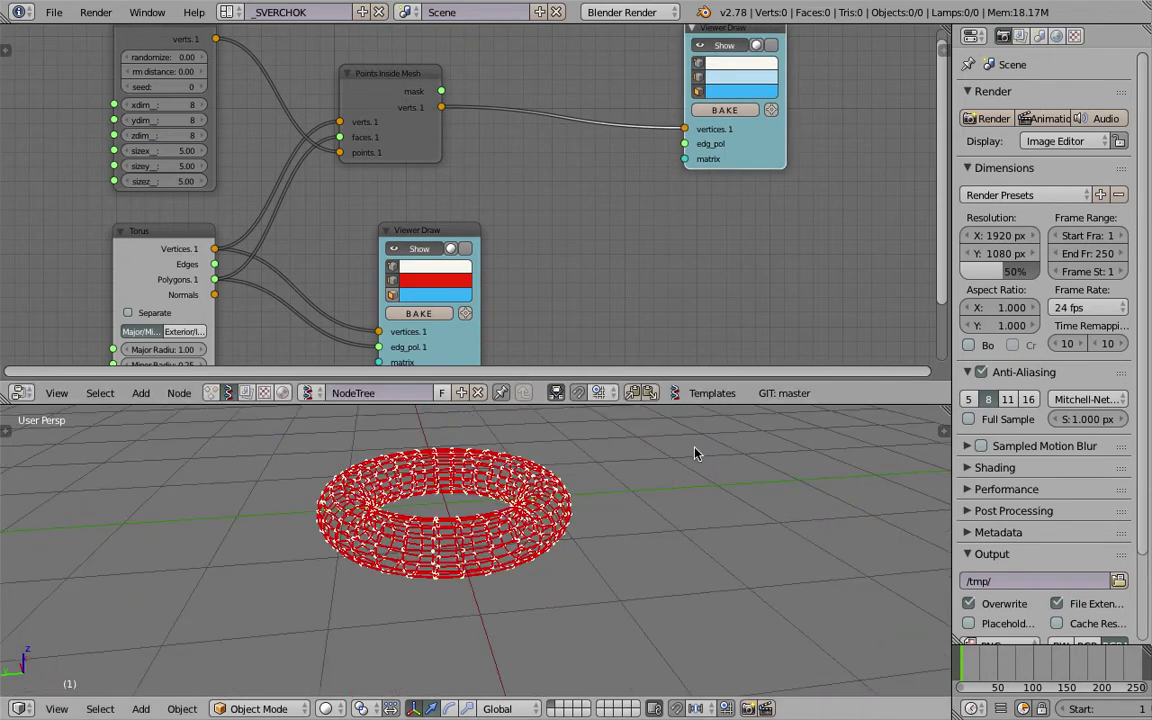
- Turn off vertex display in the torus's Viewer Draw node and reposition the Points Inside Mesh node and its viewer
click(393, 268)
middle_drag(470, 480, 590, 520)
middle_drag(547, 177, 551, 204)
drag(413, 102, 445, 90)
drag(743, 177, 717, 169)
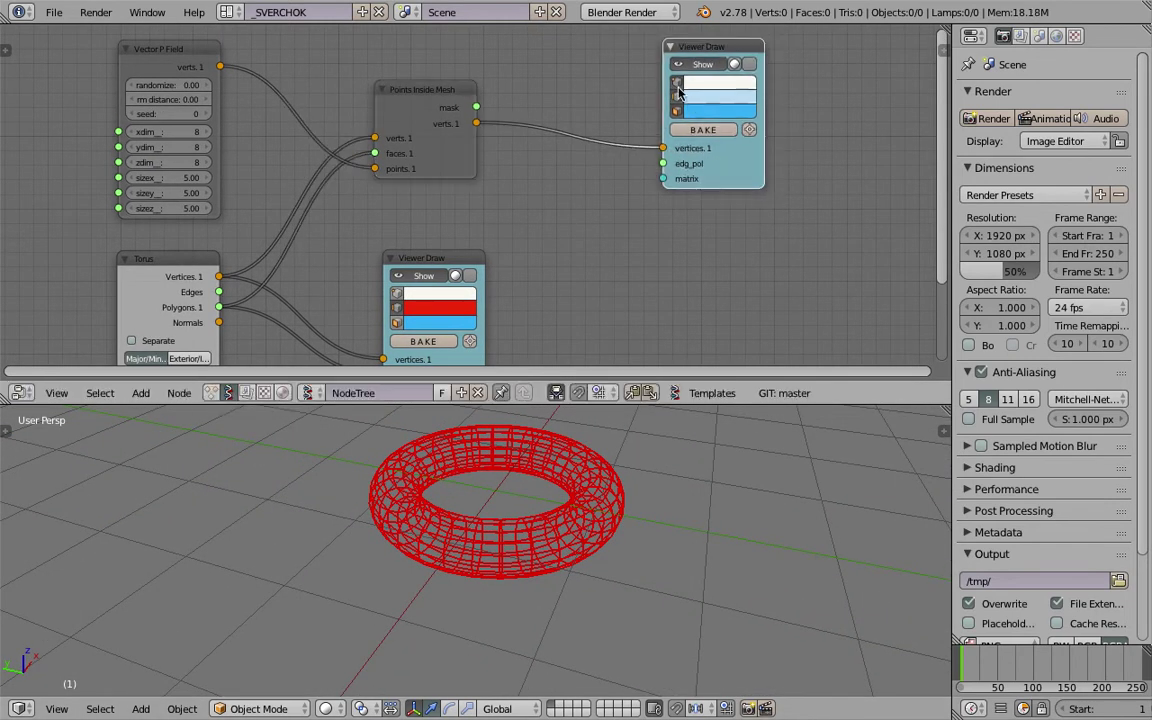
- Toggle the points viewer's display and set the torus's Major Radius to 1.57
click(691, 67)
click(691, 67)
click(691, 68)
middle_drag(552, 141, 623, 83)
middle_drag(291, 282, 317, 232)
drag(284, 269, 321, 269)
middle_drag(380, 117, 375, 162)
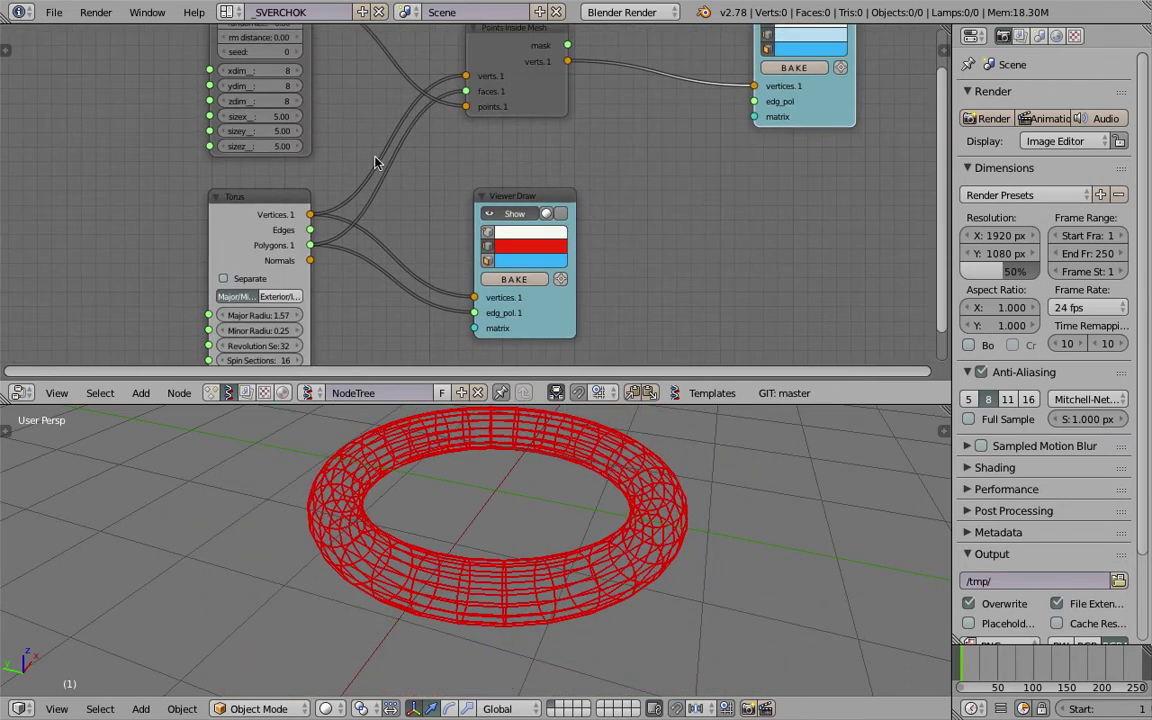
- Shift the Torus node slightly away from its connected nodes and toggle the torus viewer's display off and on
middle_drag(326, 209, 316, 240)
drag(276, 241, 247, 222)
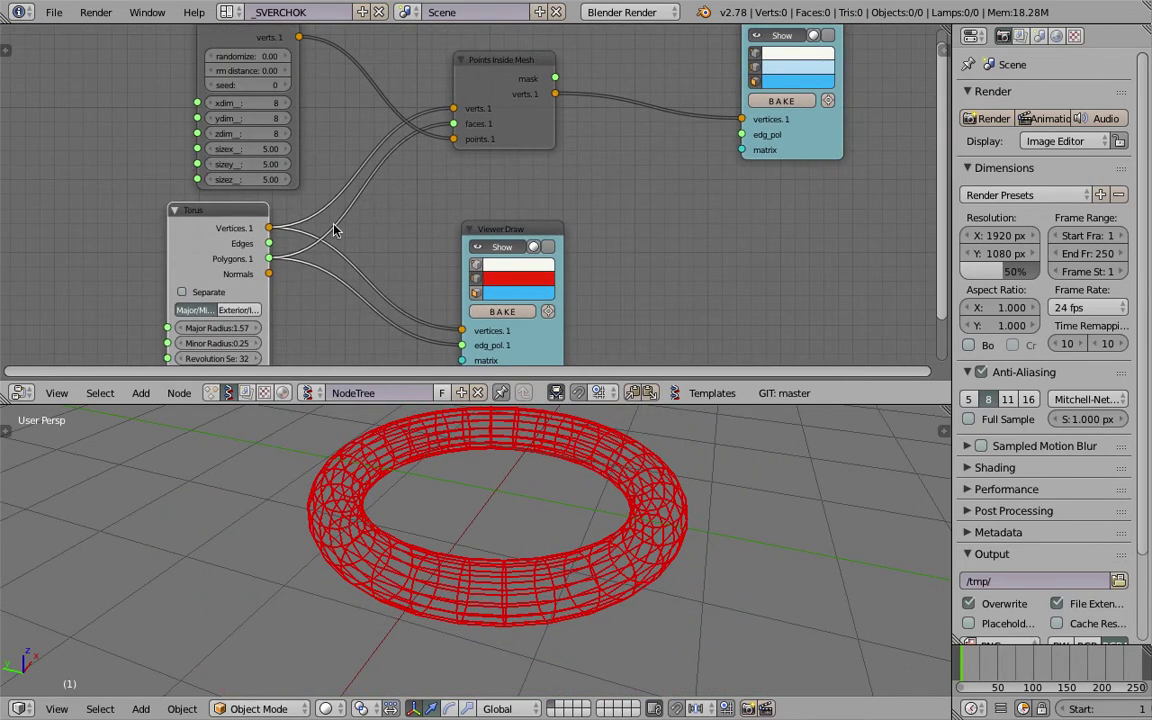
middle_drag(307, 226, 311, 217)
click(494, 235)
click(497, 235)
click(502, 237)
click(502, 237)
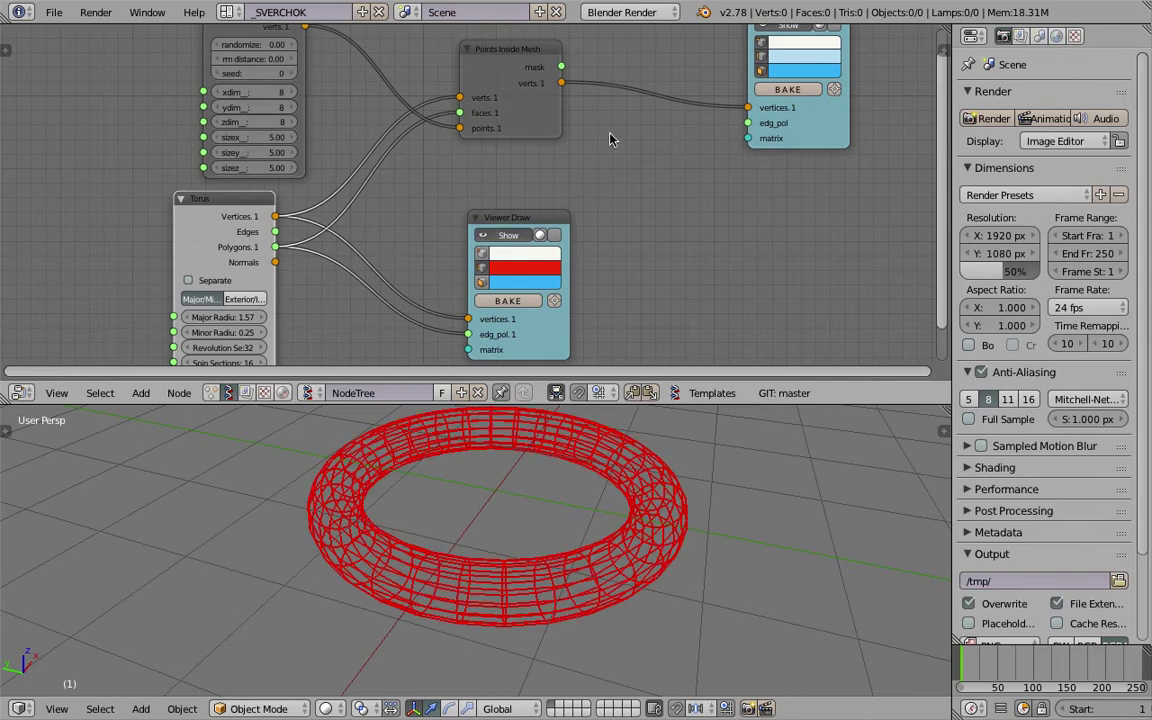
- Spread the Points Inside Mesh node and the points viewer apart to make room between them
middle_drag(827, 108, 762, 181)
drag(762, 181, 732, 181)
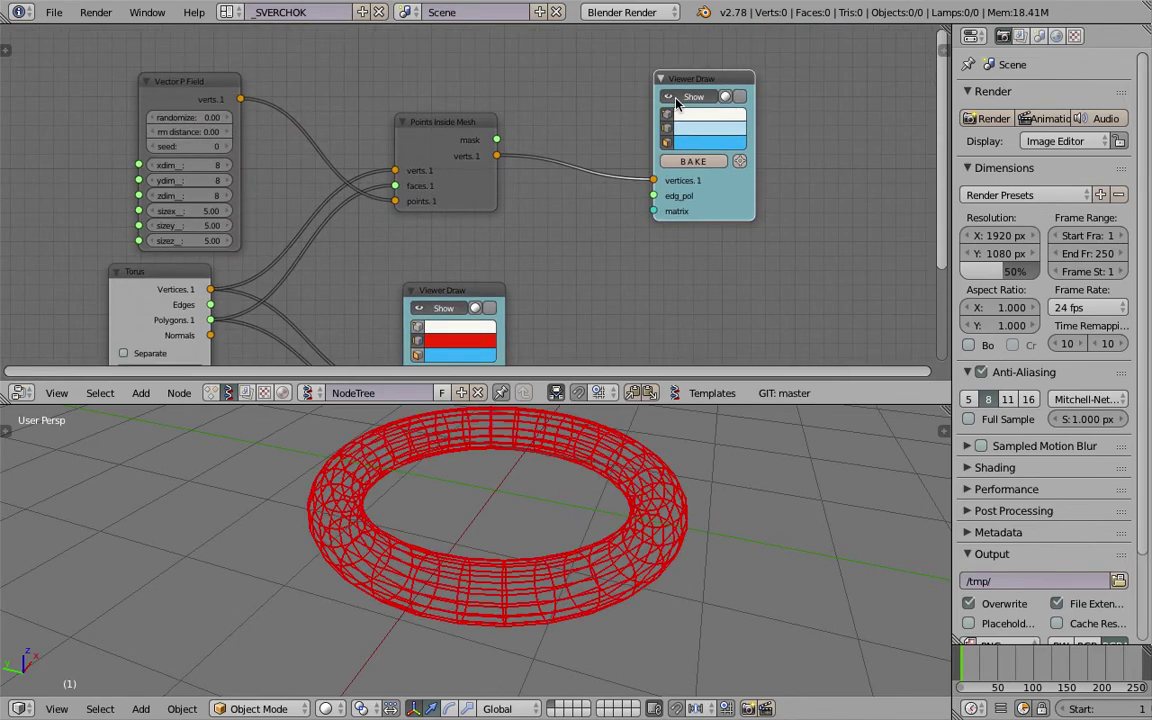
mouse_move(481, 133)
mouse_down()
mouse_move(472, 143)
mouse_move(512, 151)
mouse_up()
drag(729, 198, 765, 210)
drag(415, 130, 401, 147)
- Insert a Mask Vertices node between the Points Inside Mesh node and the points viewer
key(shift+a)
click(612, 141)
text(list mas)
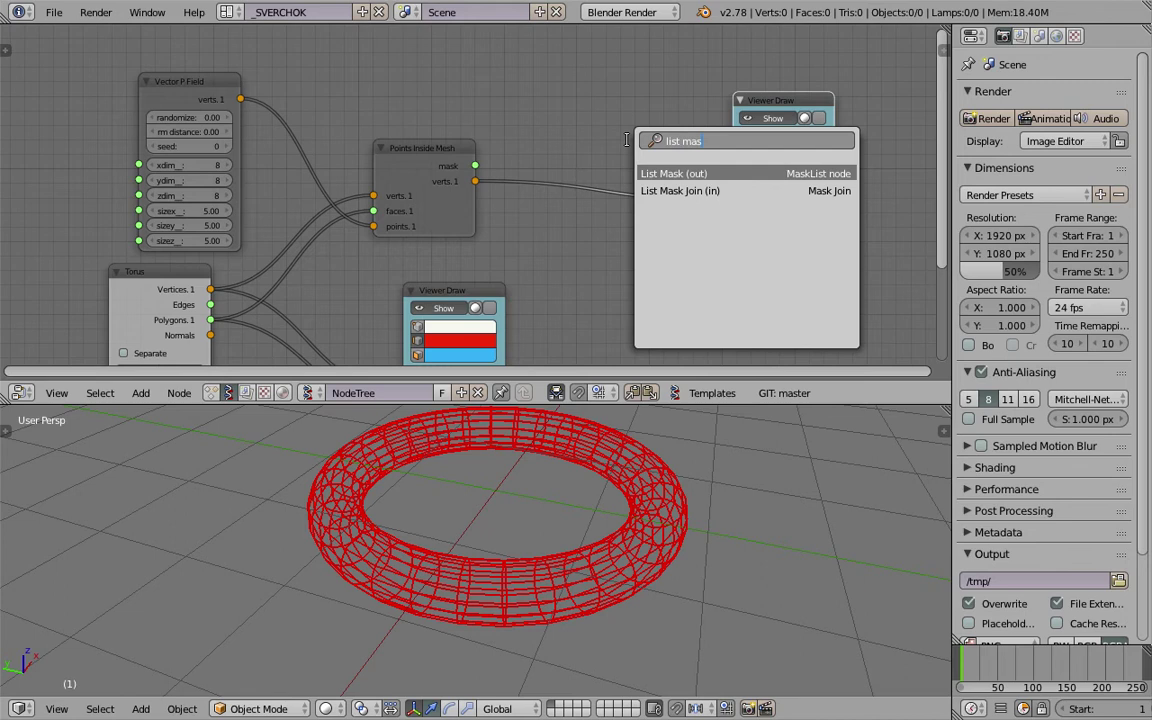
key(BackSpace)
key(BackSpace)
key(BackSpace)
key(BackSpace)
key(BackSpace)
key(BackSpace)
key(BackSpace)
key(BackSpace)
text(vertice)
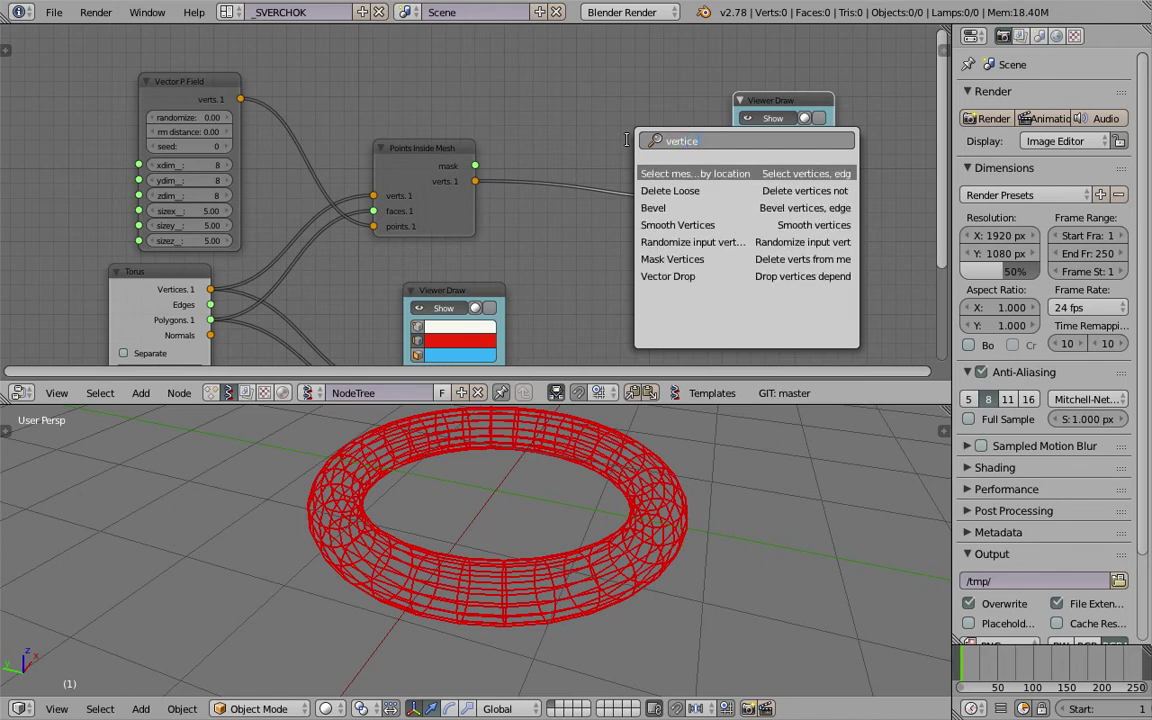
key(Down)
key(Down)
key(Down)
key(Down)
key(Down)
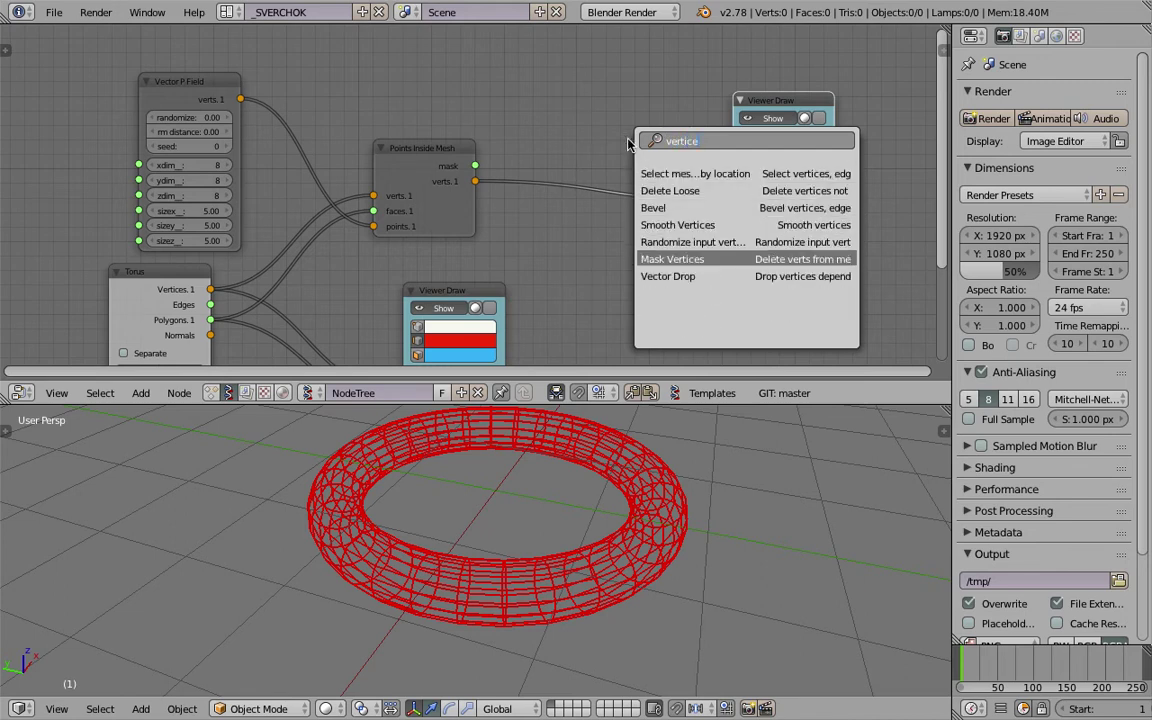
key(Return)
click(595, 71)
- Connect the Points Inside Mesh mask output to the Mask Vertices mask input and move the points viewer beside it
drag(476, 166, 594, 140)
mouse_move(696, 93)
mouse_down()
mouse_move(705, 150)
mouse_move(733, 202)
mouse_up()
middle_drag(686, 570, 643, 597)
- Set the Vector P Field's sizex to 5.75, sizey to 8.45 and sizez to 12.41
middle_drag(220, 212, 240, 186)
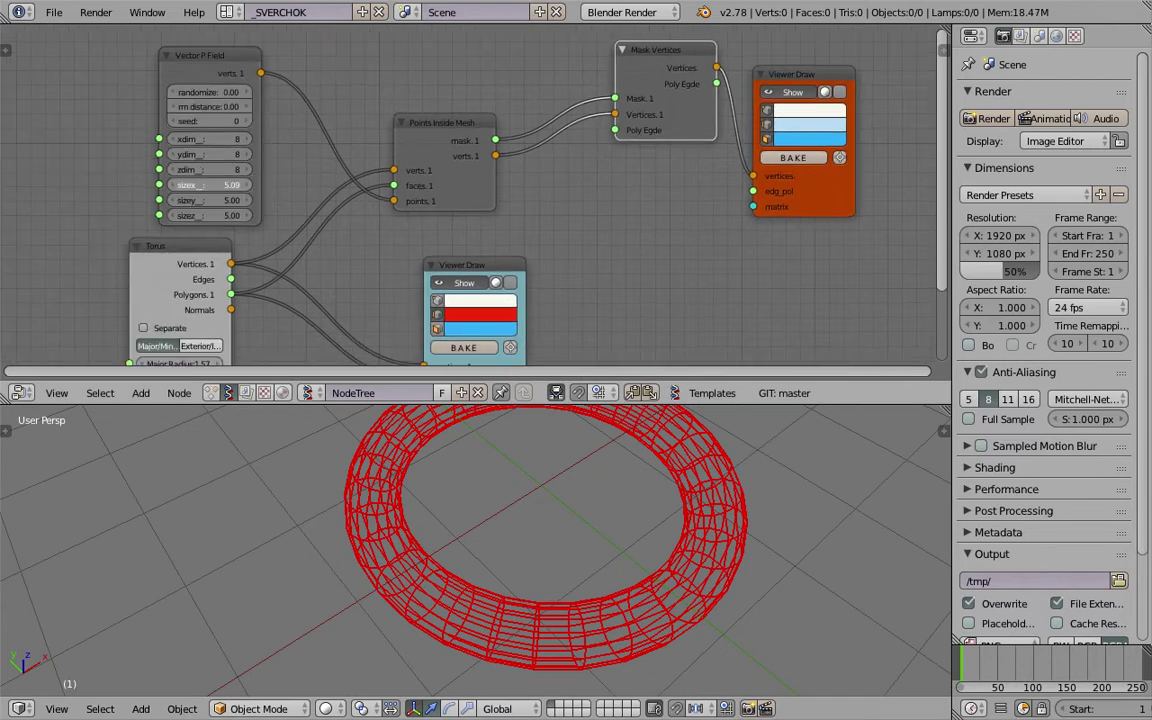
scroll(309, 226, down, 2)
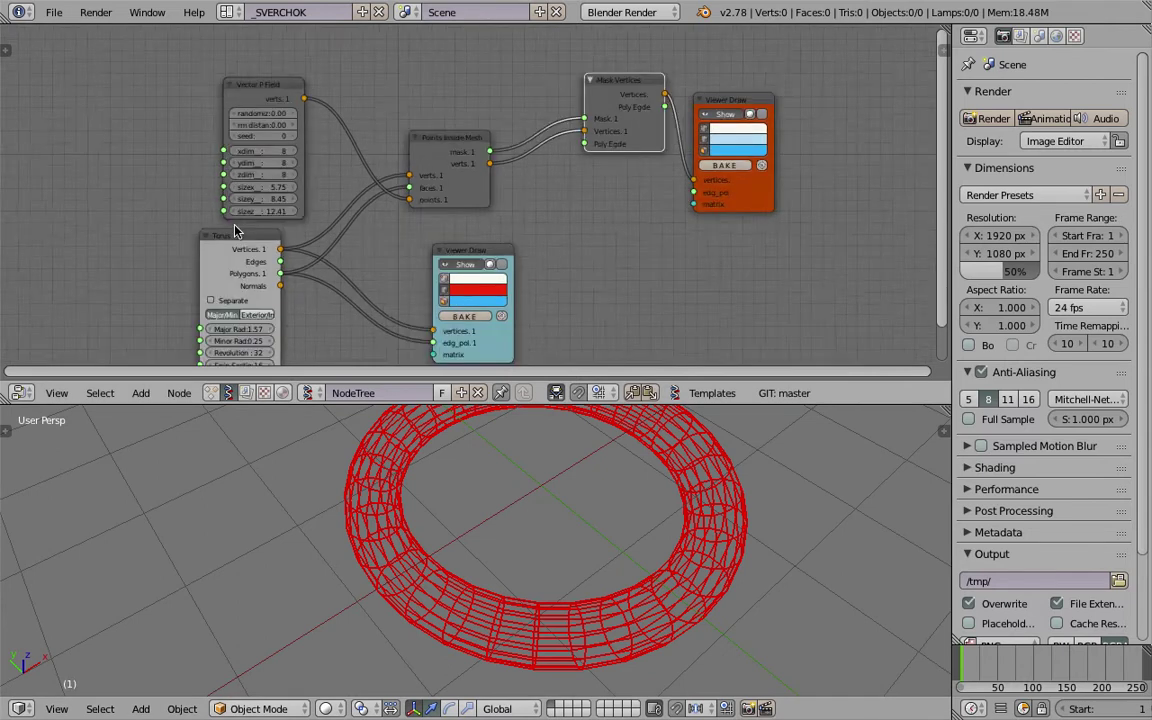
- Toggle vertex display in the torus's Viewer Draw node, shift the node away from the Torus node, and play the animation
click(468, 256)
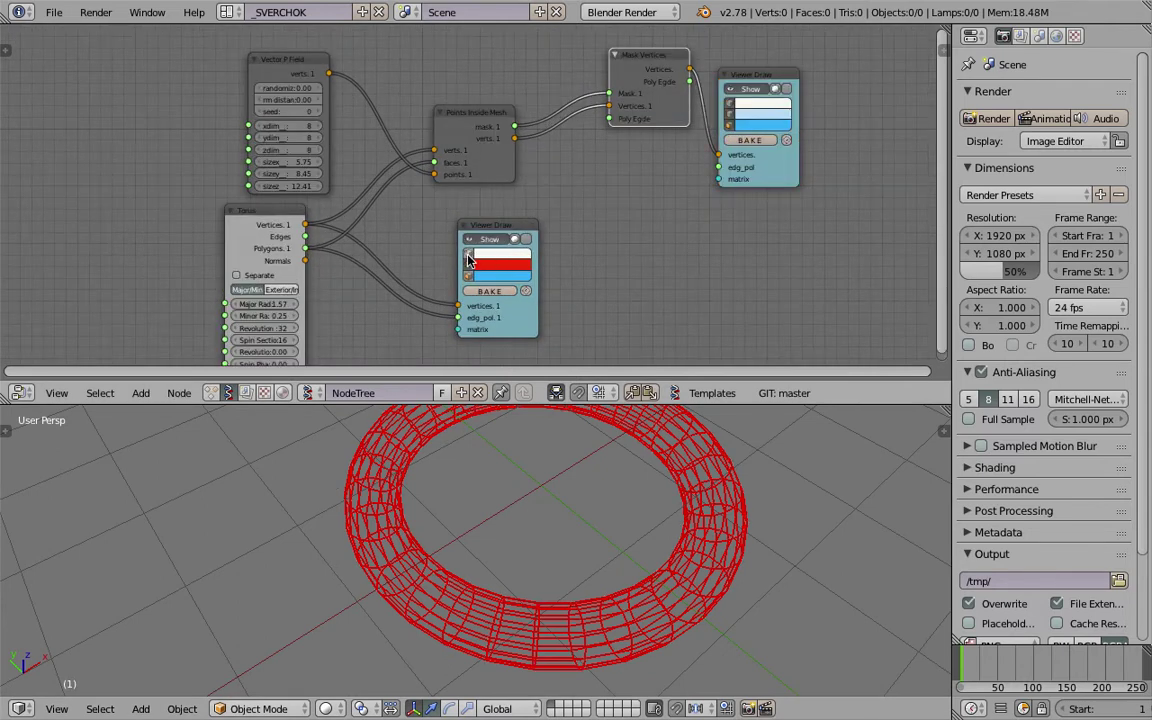
click(468, 254)
drag(493, 231, 526, 225)
key(alt+a)
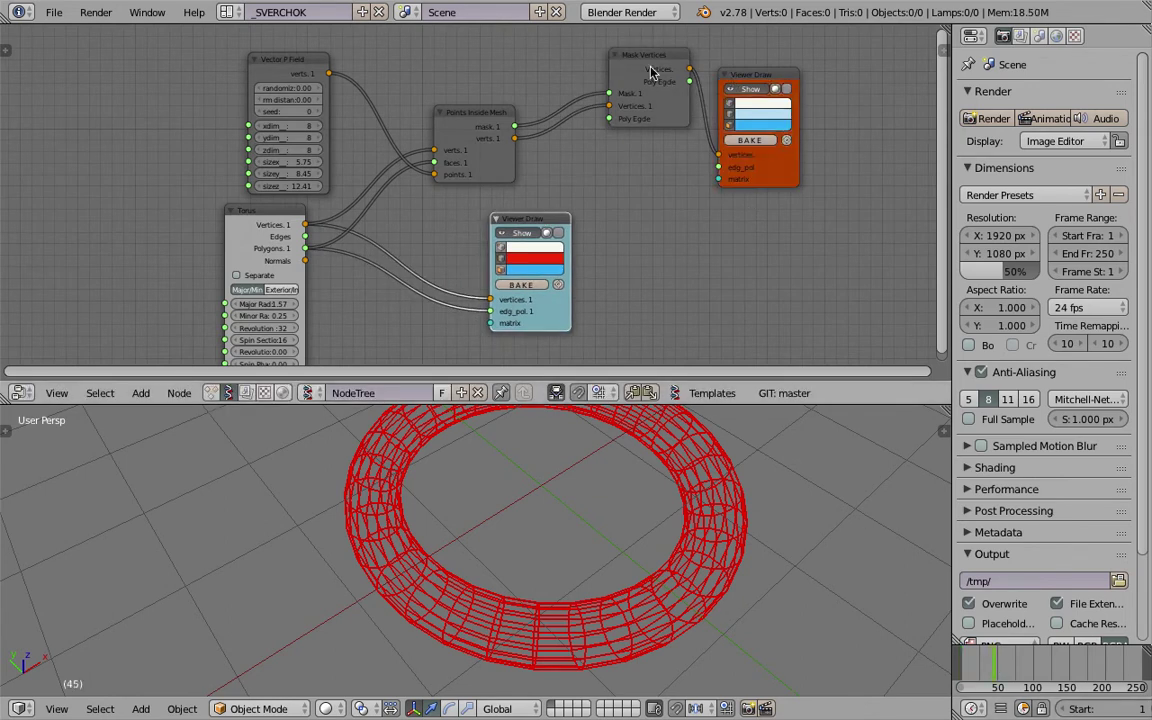
- Widen the Points Inside Mesh node
scroll(525, 113, up, 1)
drag(522, 146, 558, 146)
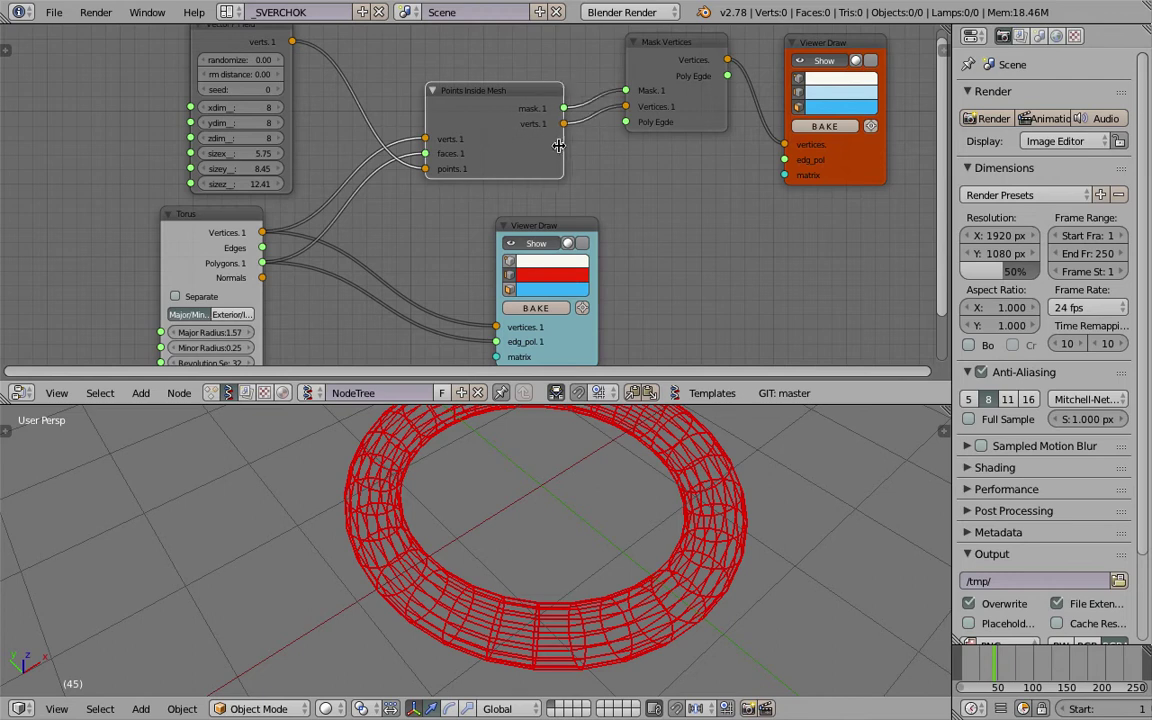
middle_drag(420, 249, 430, 228)
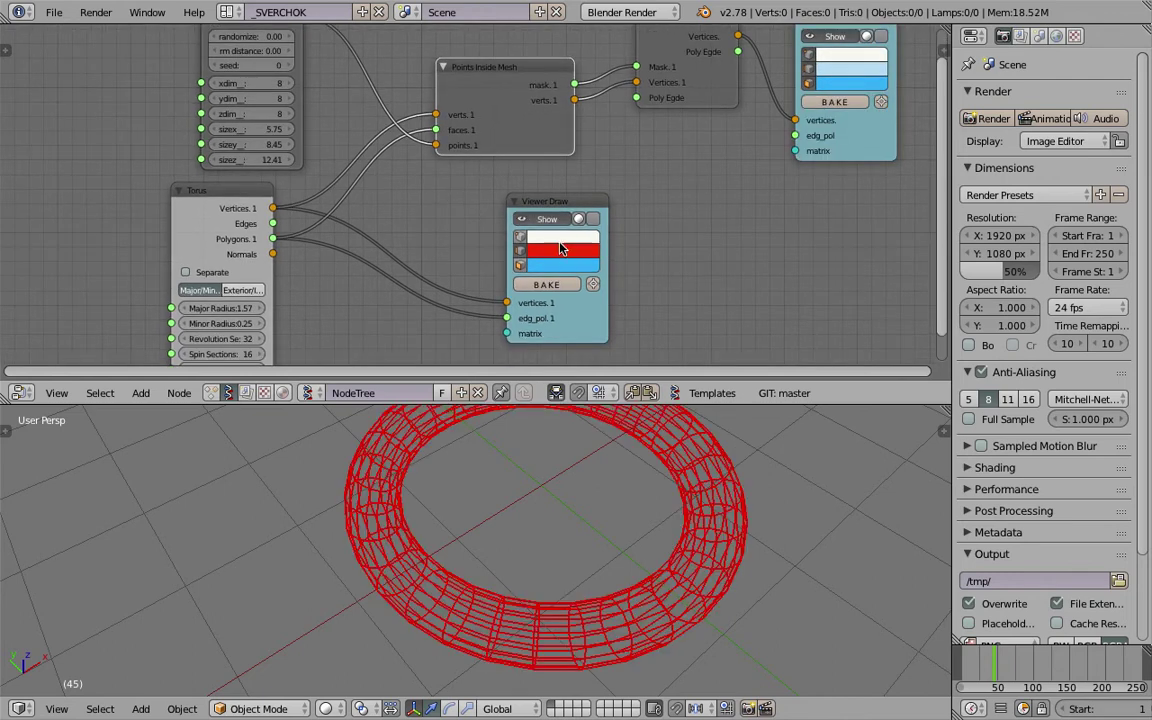
scroll(755, 197, down, 1)
middle_drag(755, 197, 760, 210)
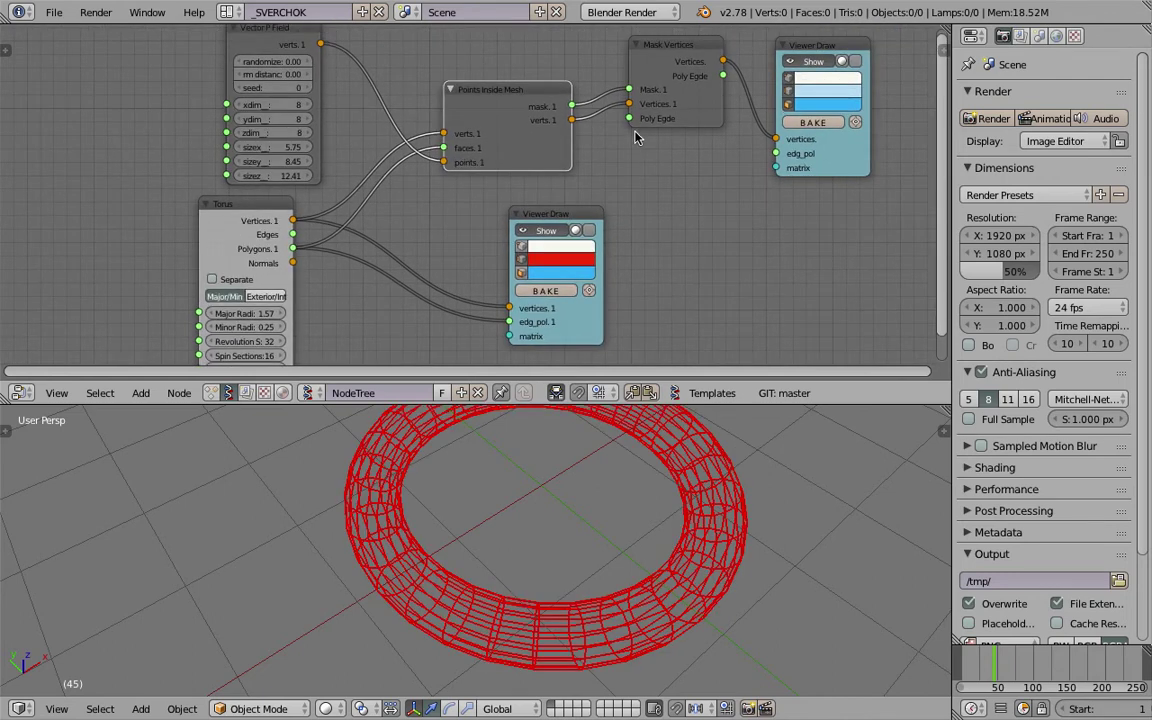
- Set the Vector P Field's xdim to 24 and randomize to 0.63
drag(268, 104, 284, 104)
drag(270, 61, 302, 61)
- Set the torus's Minor Radius to 0.88 and revolution sections to 52, and move the Torus node away from the viewer
middle_drag(271, 297, 281, 263)
drag(274, 292, 300, 307)
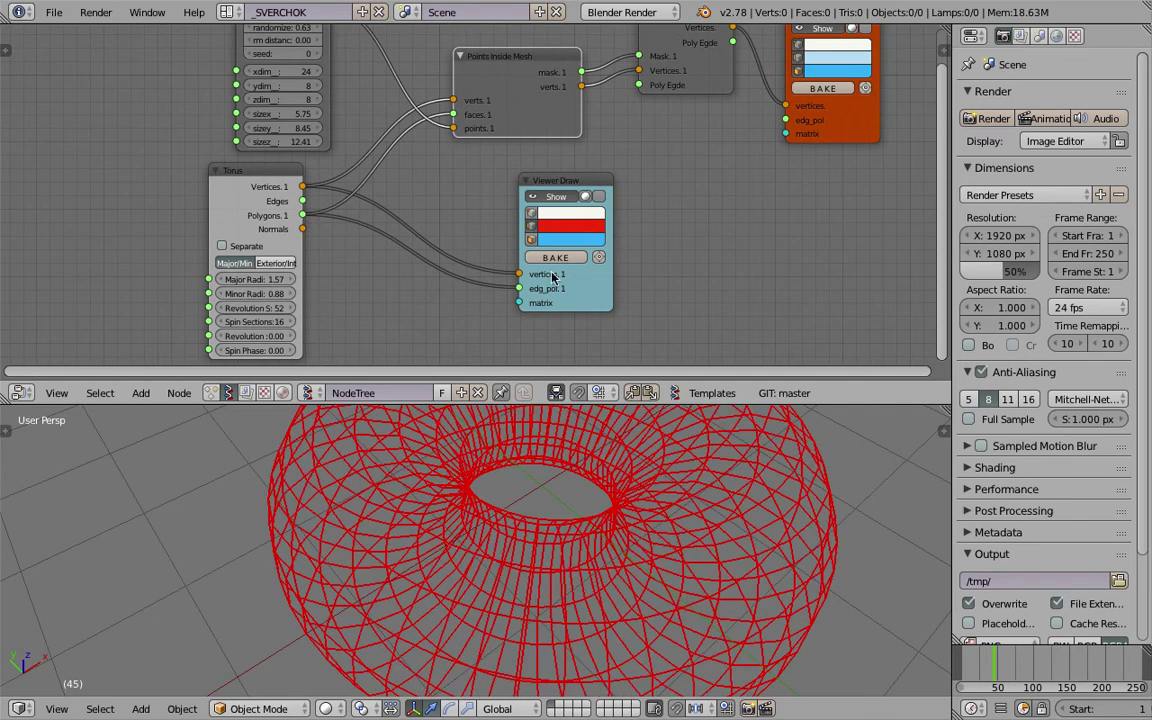
middle_drag(516, 164, 451, 247)
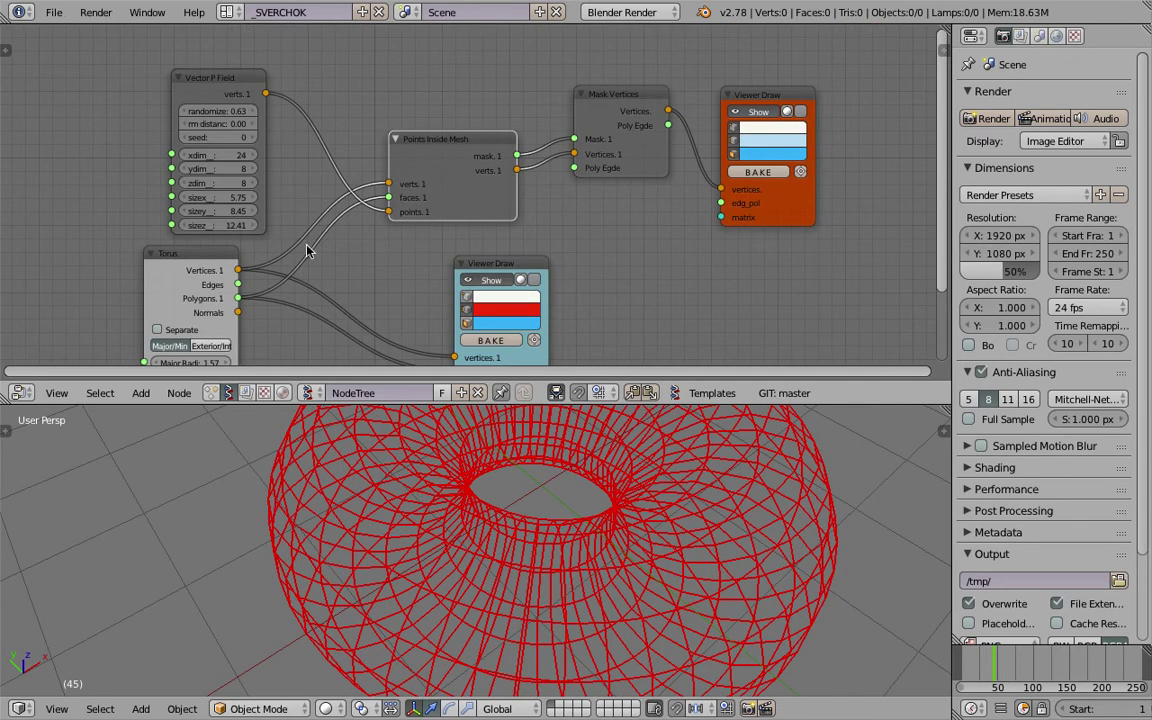
drag(205, 254, 102, 241)
middle_drag(222, 216, 225, 160)
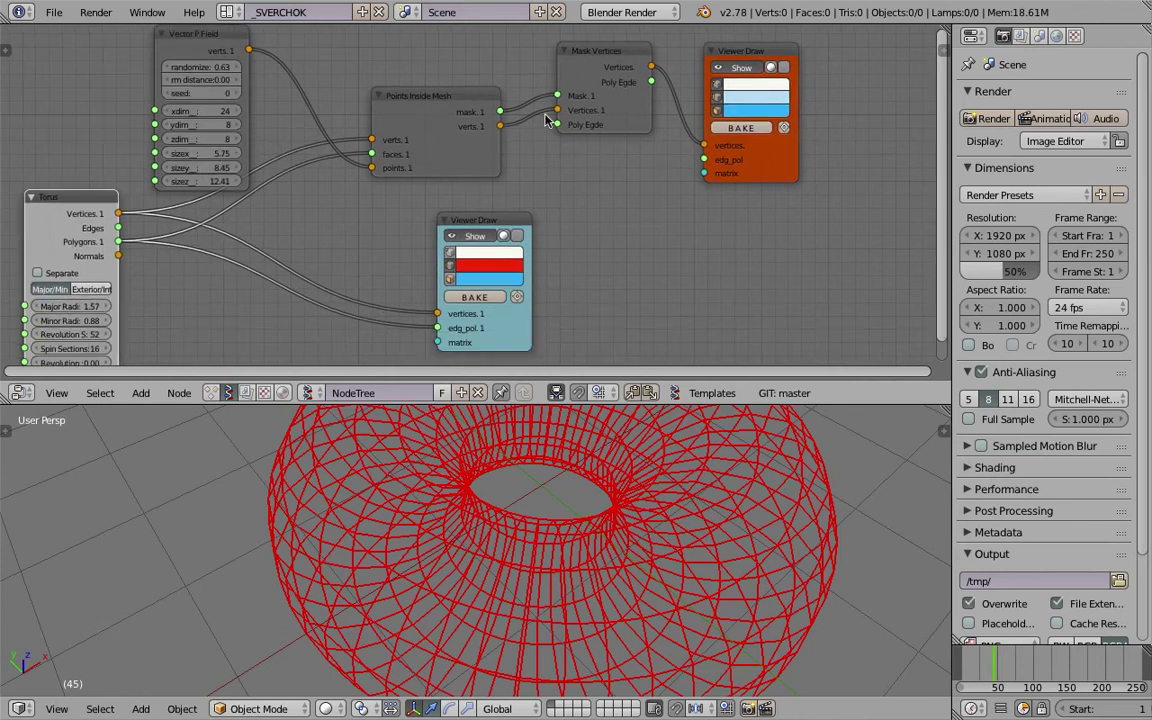
- Delete the Mask Vertices node and feed the Points Inside Mesh verts output directly into the viewer's vertices input
mouse_move(651, 82)
mouse_down()
mouse_move(706, 160)
mouse_move(720, 152)
mouse_move(500, 111)
mouse_move(680, 152)
mouse_move(690, 170)
mouse_move(705, 145)
mouse_up()
key(x)
middle_drag(656, 213, 643, 195)
scroll(557, 530, down, 5)
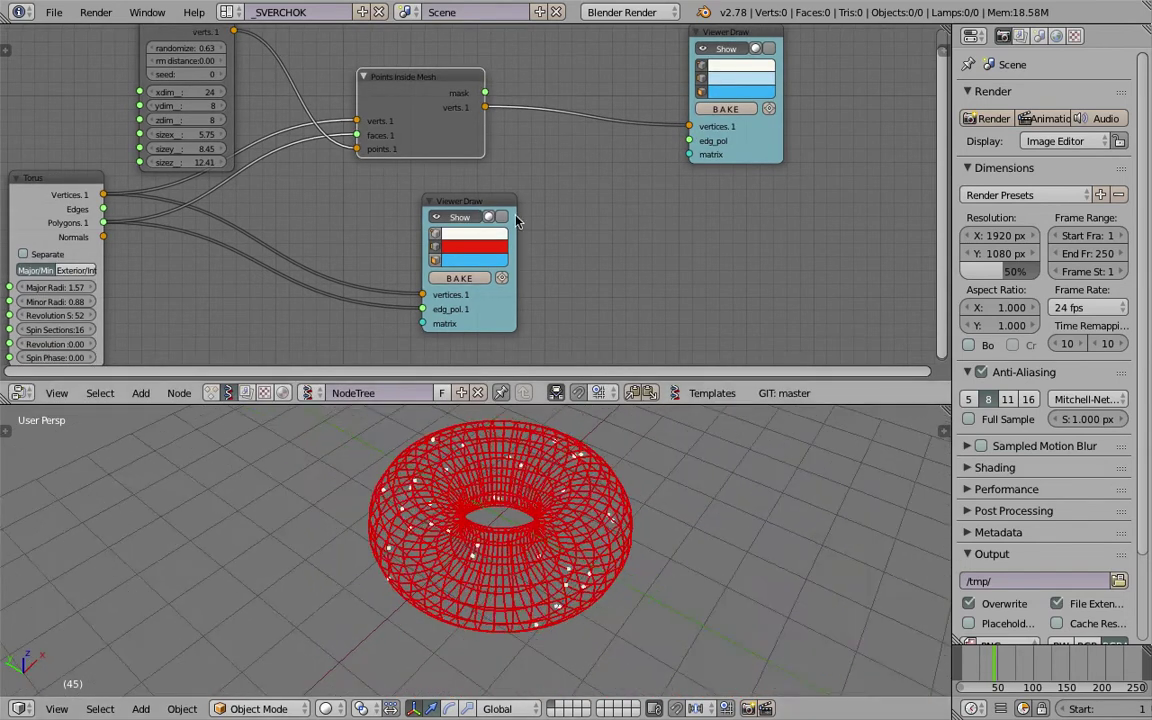
- Set the Vector P Field's xdim to 54, ydim to 53 and zdim to 42
ctrl+scroll(519, 238, left, 5)
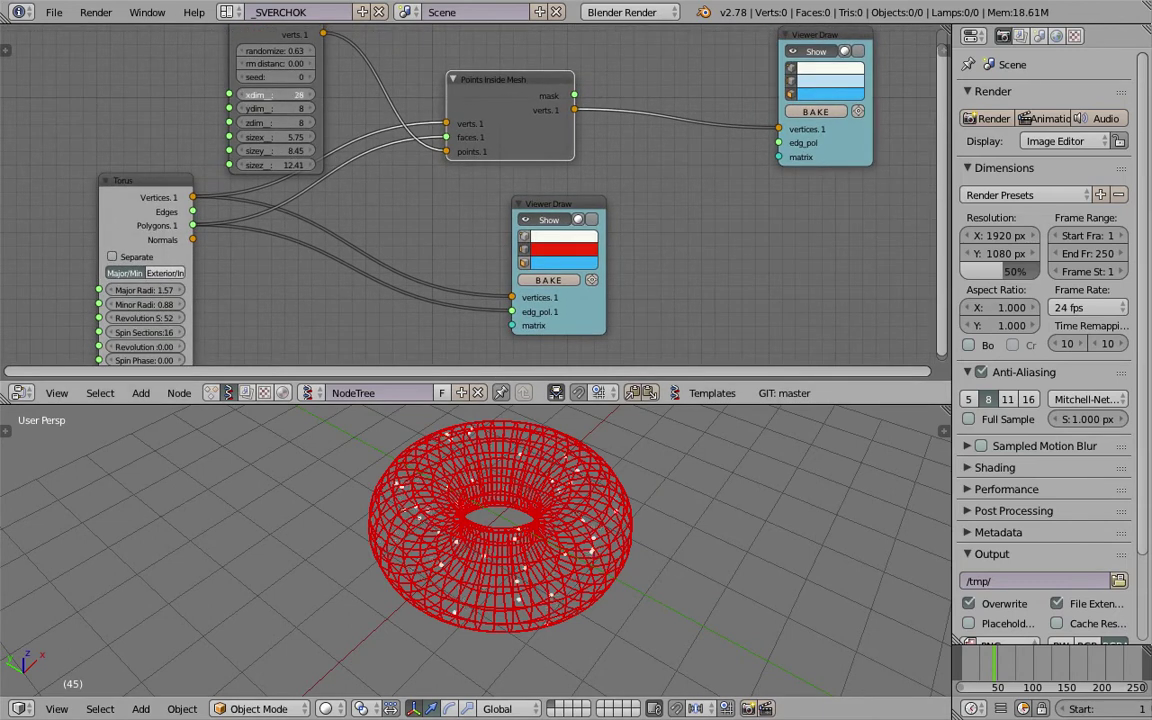
drag(268, 94, 276, 122)
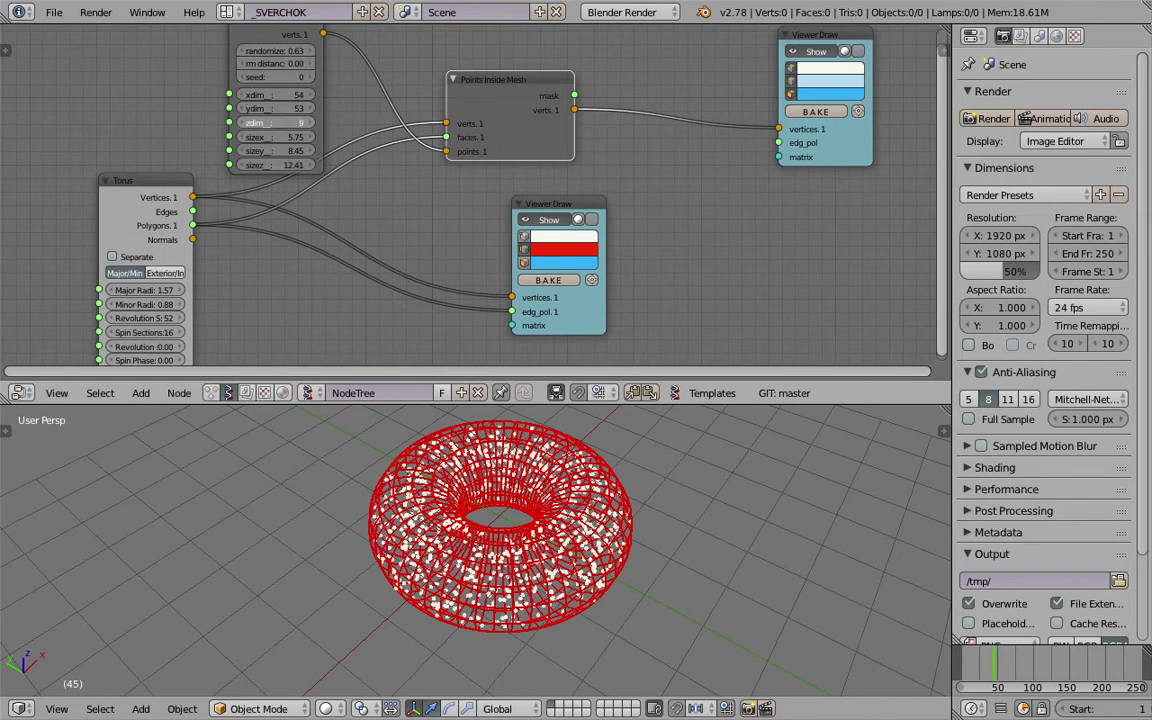
drag(276, 122, 308, 122)
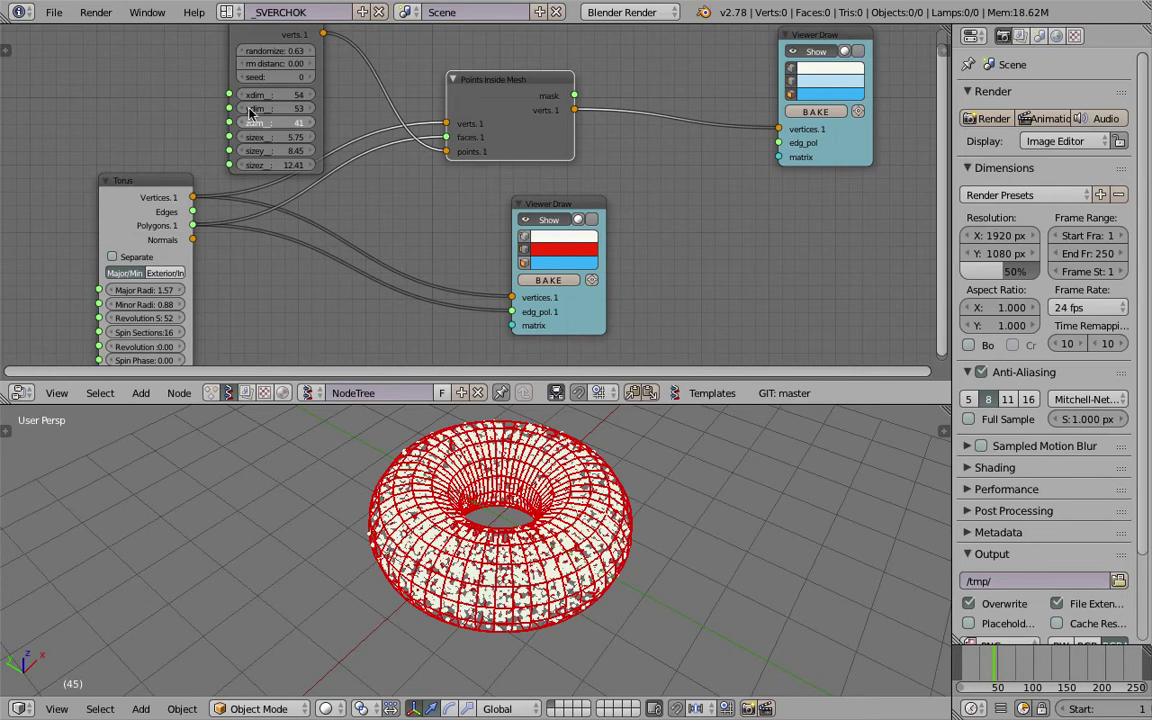
middle_drag(476, 487, 454, 467)
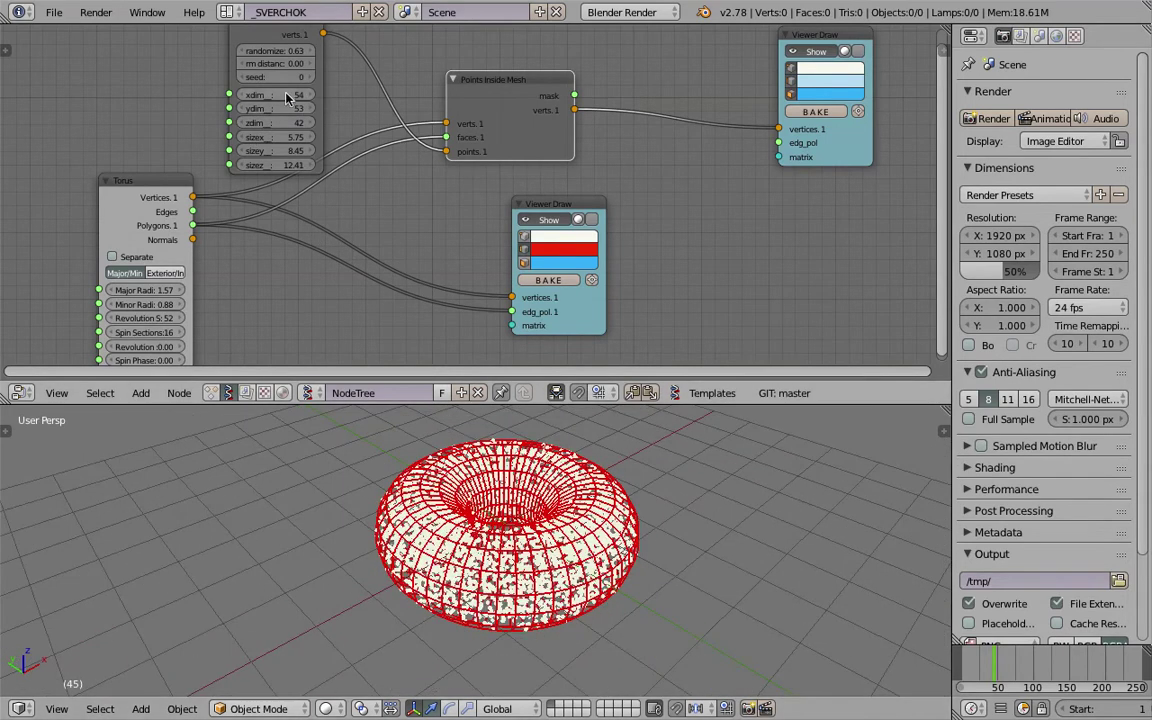
- Set the Vector P Field's xdim, ydim and zdim all to 30
drag(284, 98, 284, 122)
key(Return)
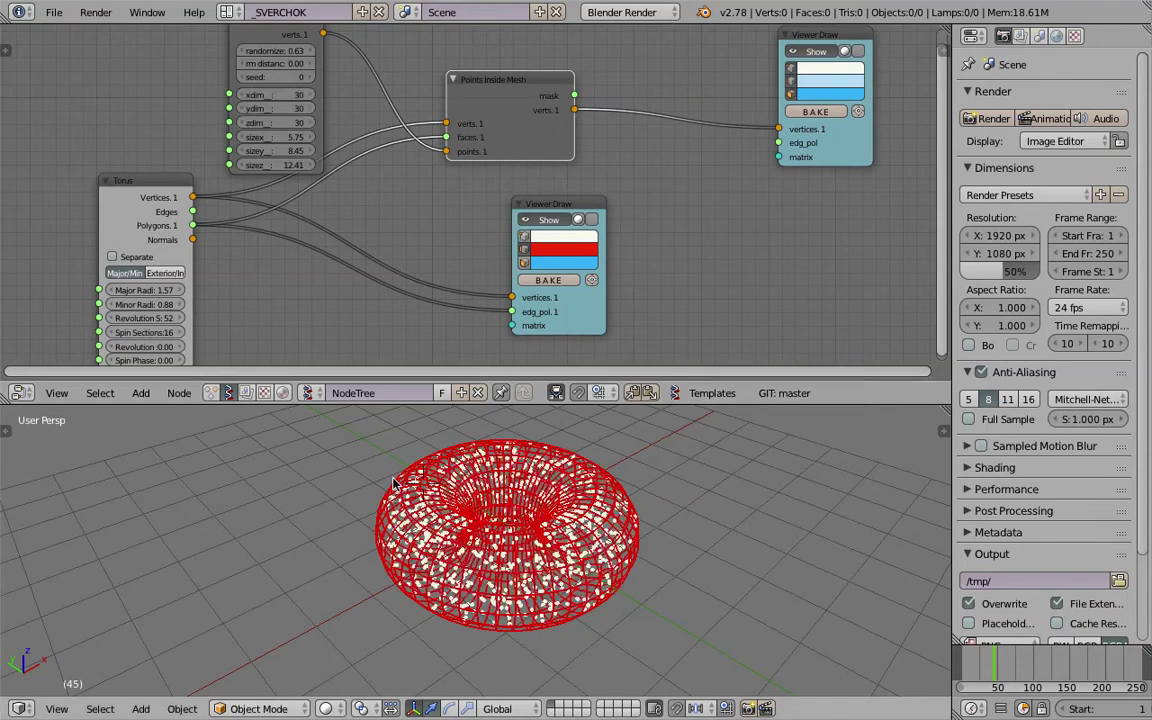
middle_drag(352, 522, 510, 544)
- Move the Torus node closer beneath the Vector P Field node
middle_drag(211, 228, 254, 220)
drag(197, 178, 256, 200)
middle_drag(256, 200, 264, 103)
- Set the torus's Major Radius to 1
scroll(262, 150, up, 1)
click(252, 210)
text(1)
key(Return)
middle_drag(540, 496, 600, 510)
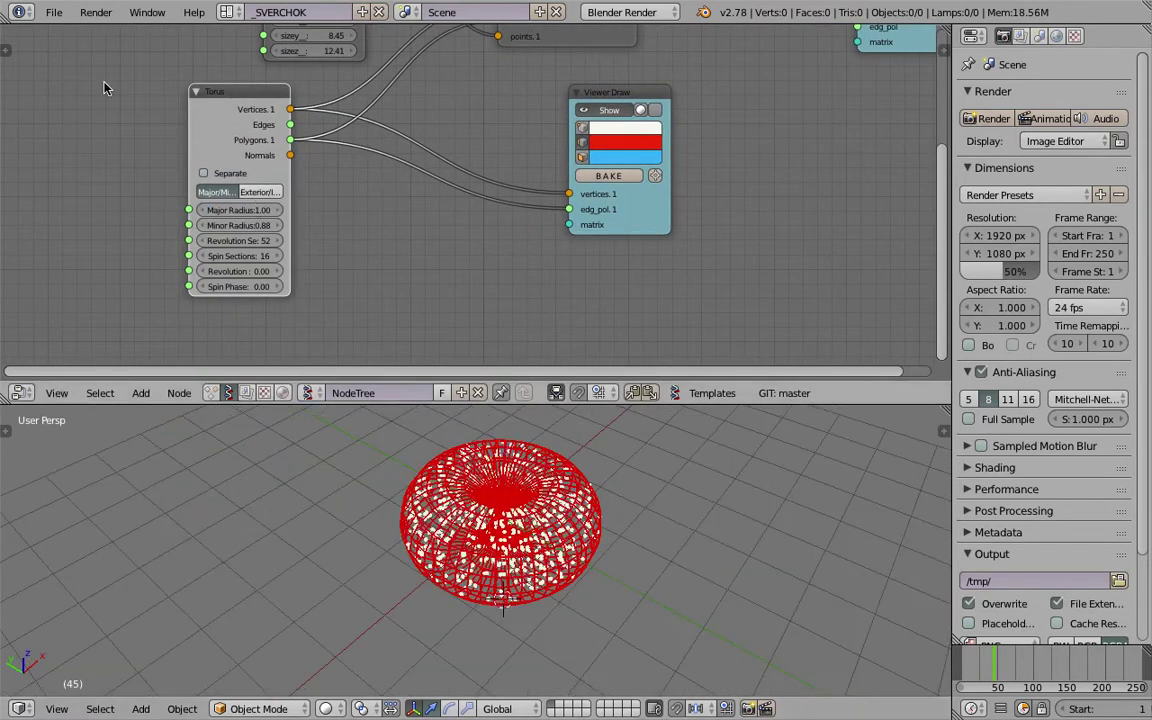
- Set the torus's Major Radius to 2
click(238, 210)
text(2)
key(Return)
middle_drag(472, 416, 430, 405)
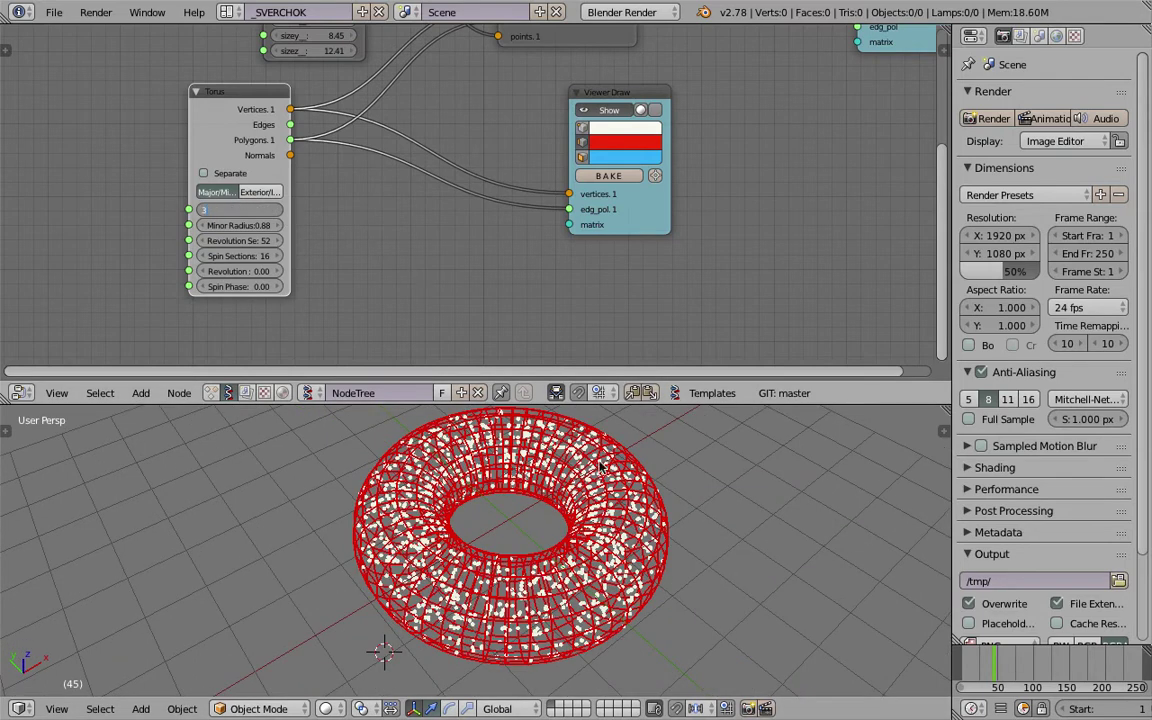
- Set the torus's Major Radius to 3
text(3)
key(Return)
middle_drag(600, 465, 520, 440)
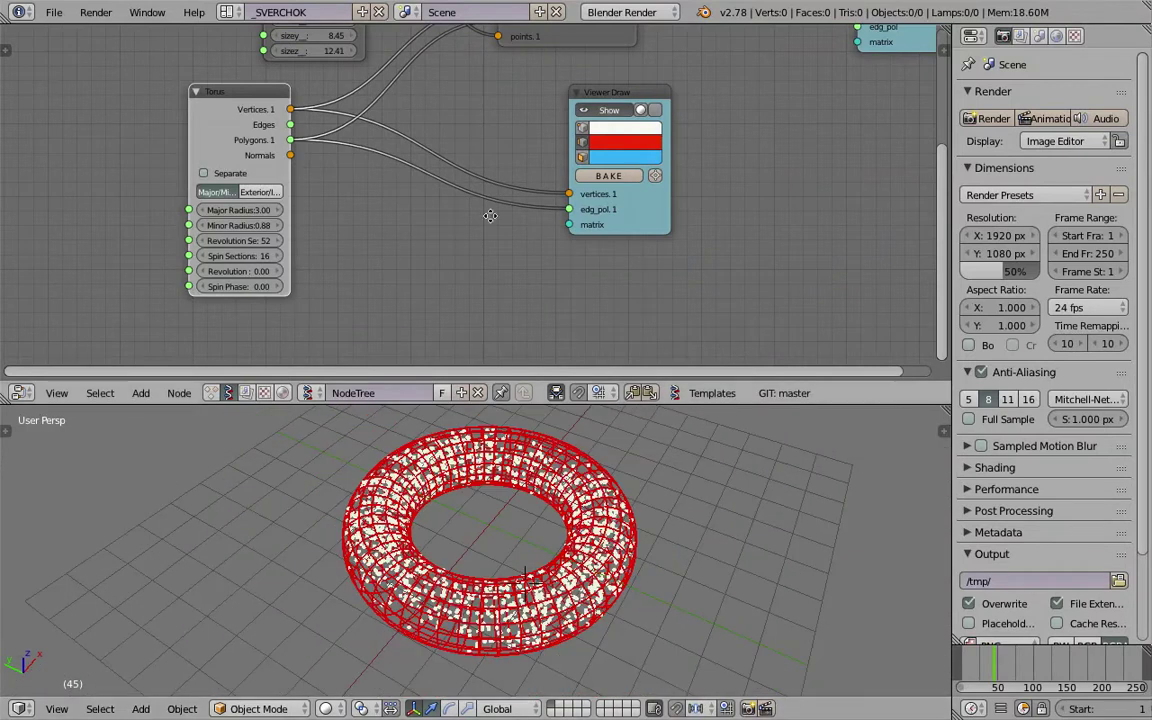
middle_drag(490, 216, 470, 222)
middle_drag(704, 157, 602, 282)
middle_drag(605, 470, 545, 466)
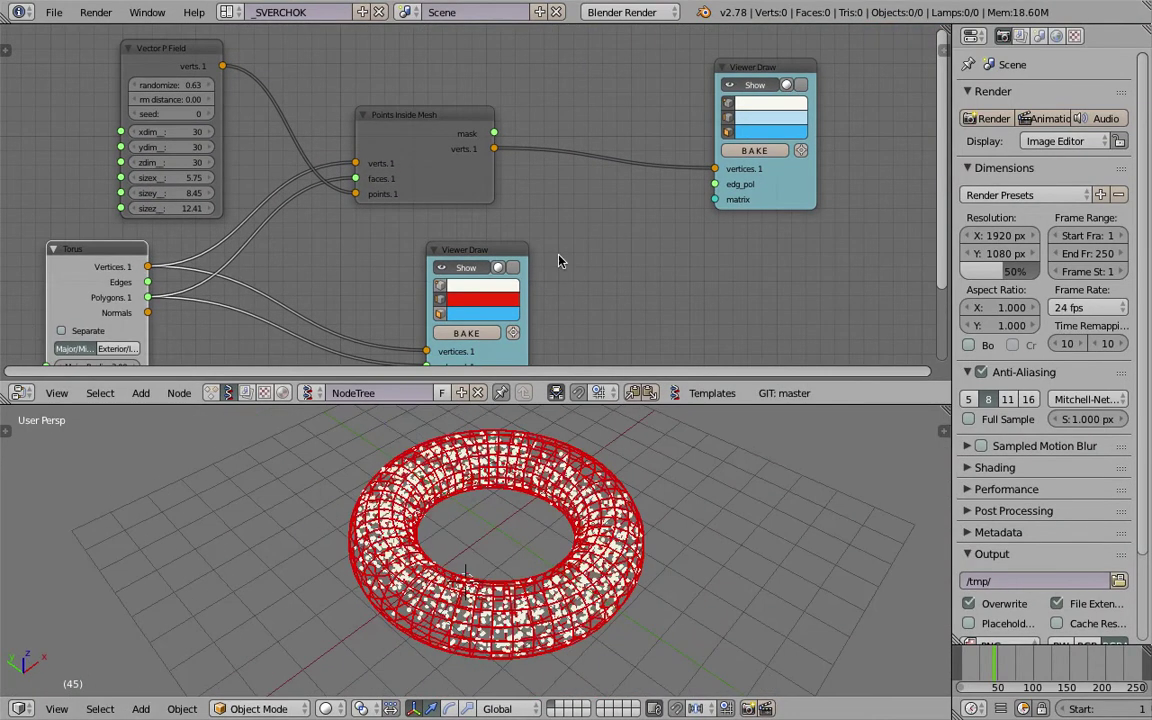
- Save the file to the Desktop as sv_scatter_point_volume_001.blend
middle_drag(560, 261, 573, 251)
key(ctrl+s)
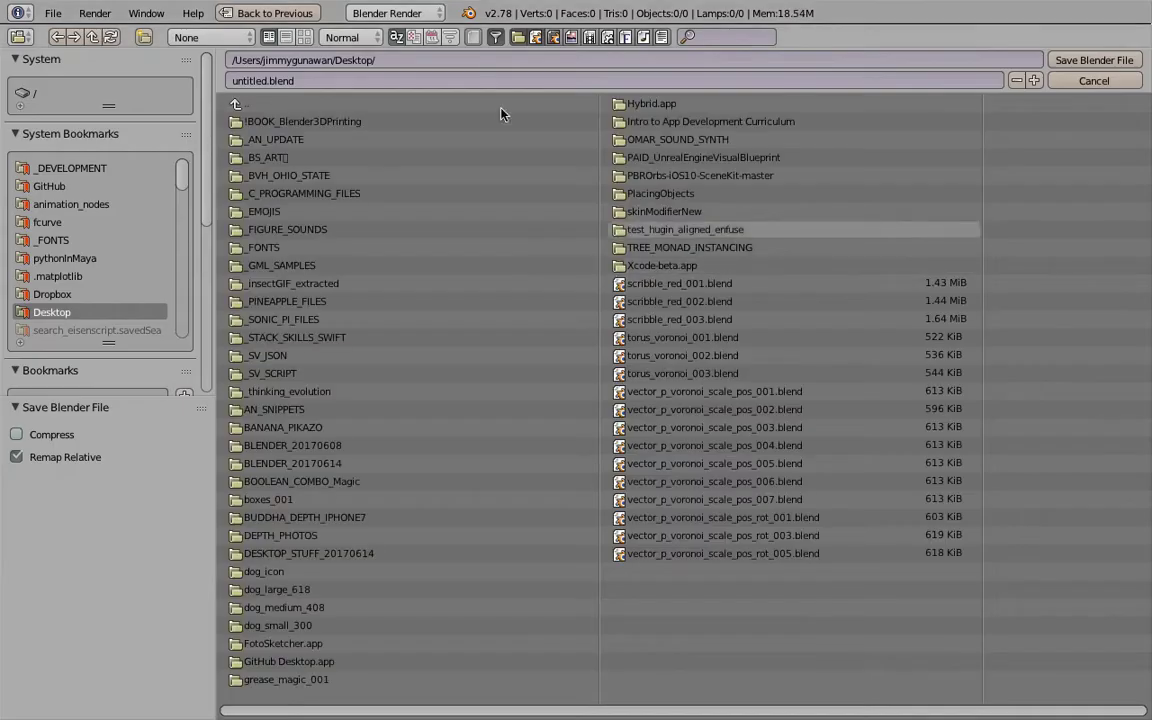
click(479, 80)
text(sv_scatter_point_volume)
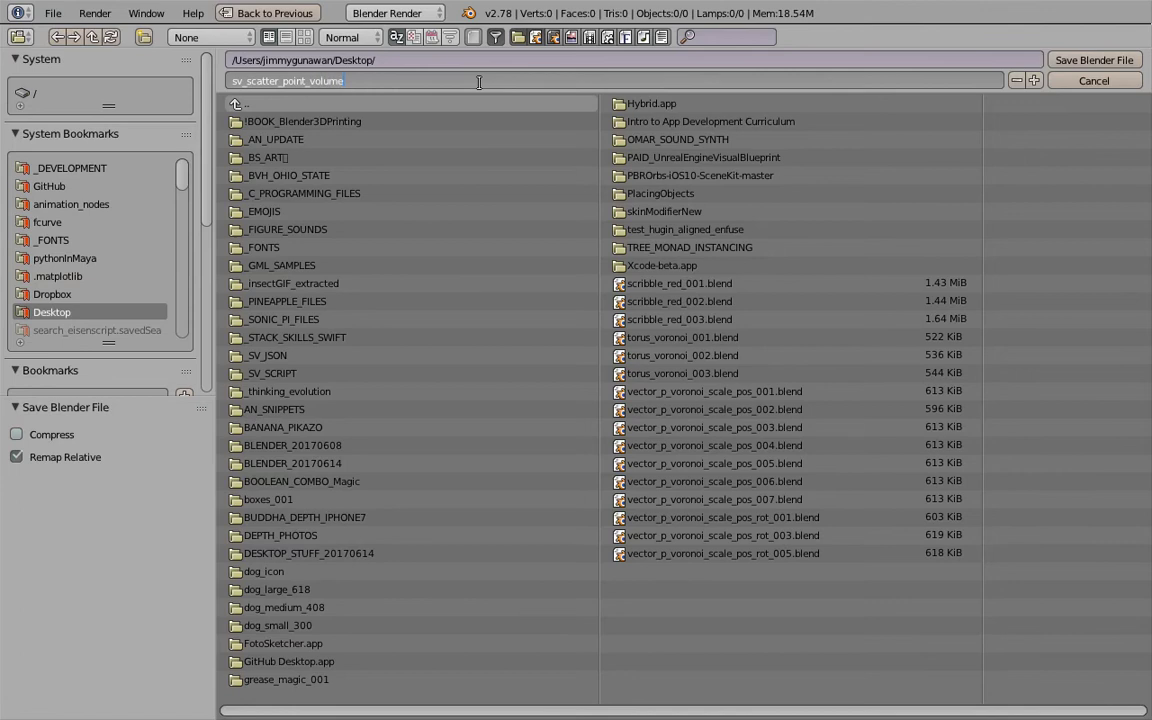
text(01.blend)
key(Return)
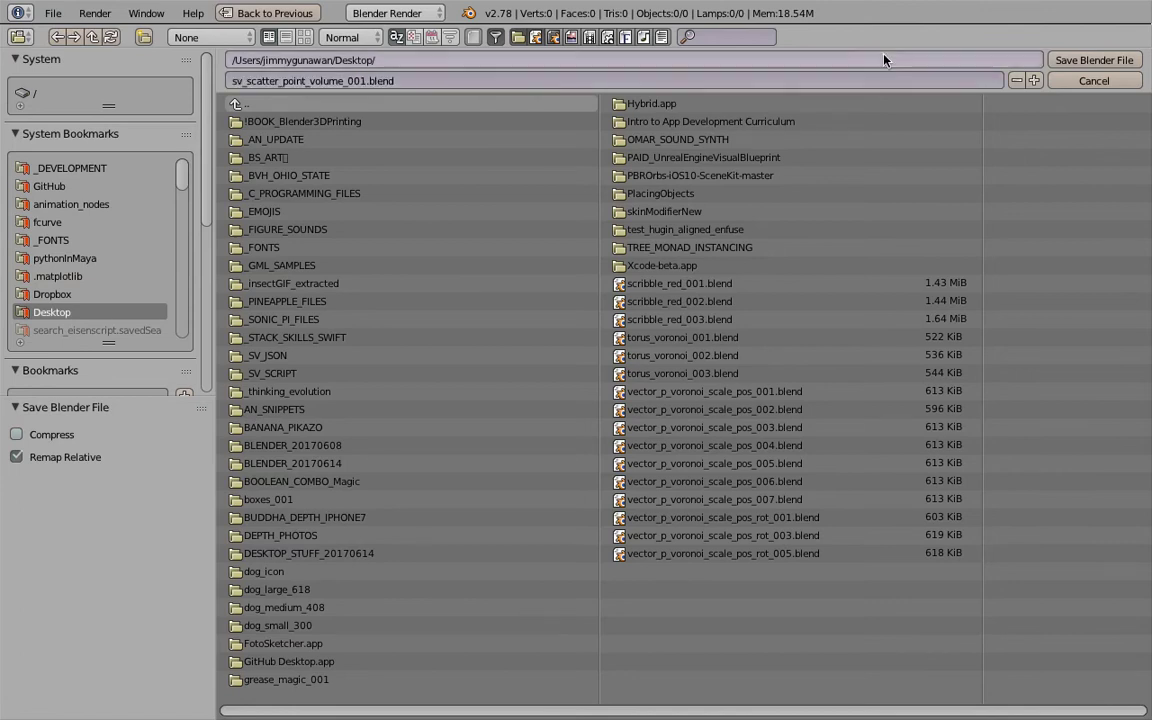
click(1085, 61)
- Set the Vector P Field's xdim, ydim and zdim all to 10
middle_drag(688, 508, 650, 500)
scroll(633, 243, down, 1)
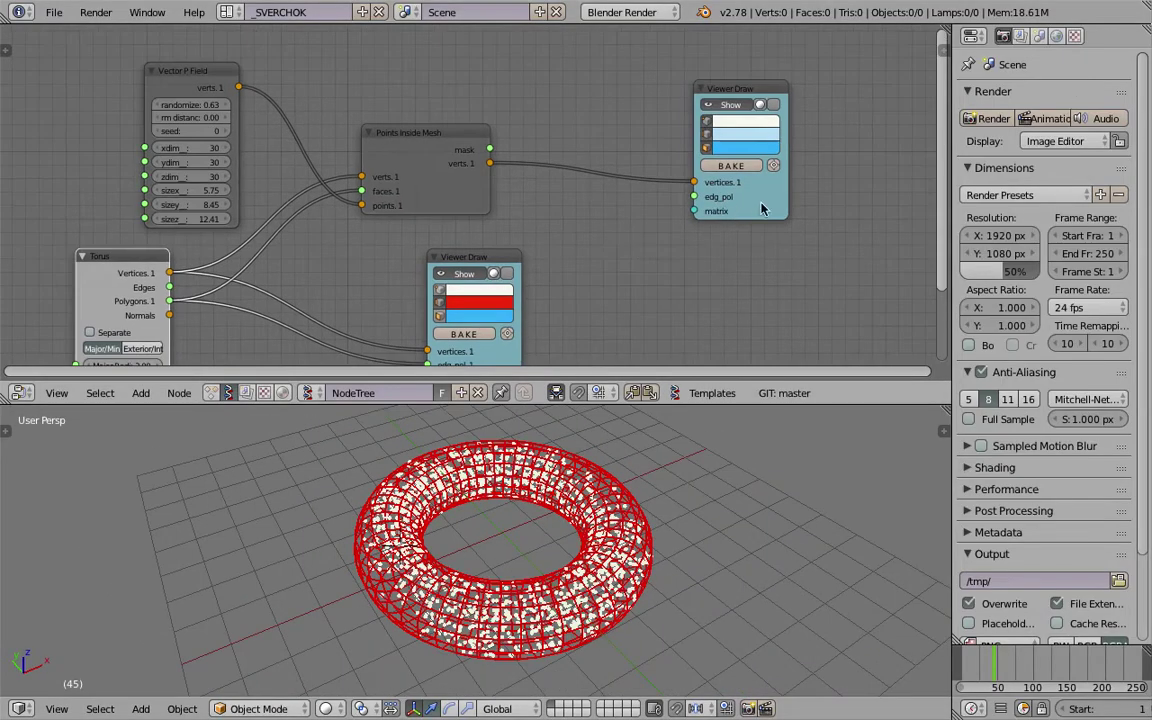
middle_drag(192, 151, 299, 112)
drag(299, 112, 300, 136)
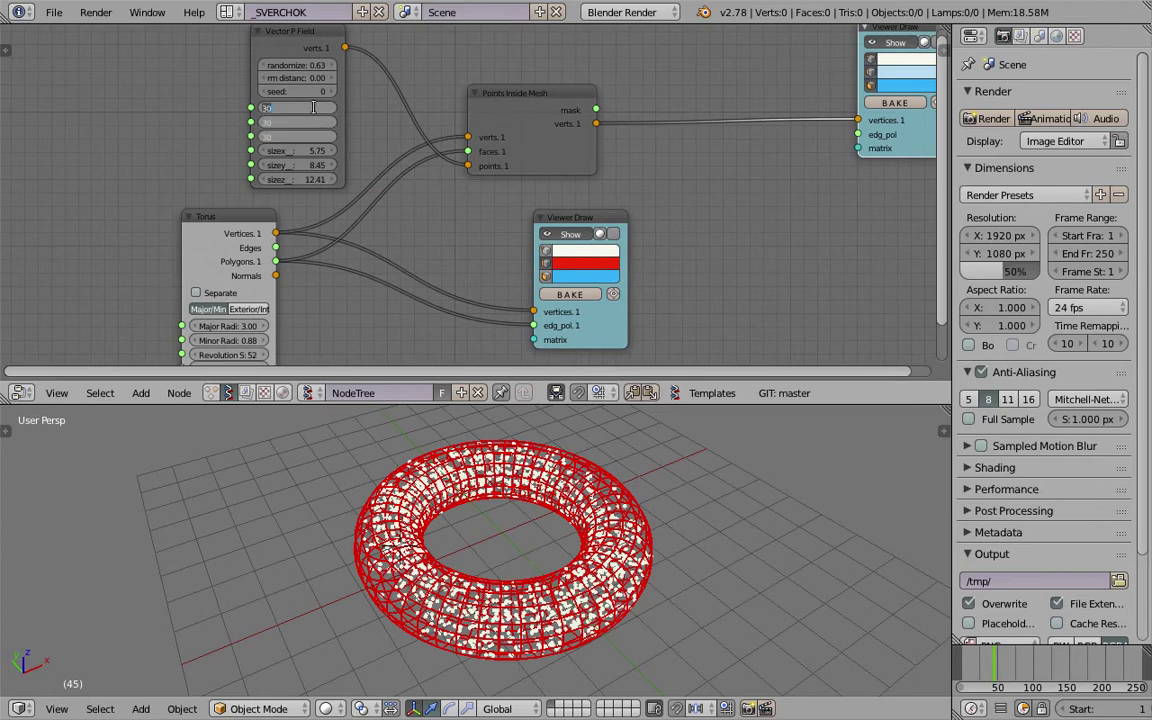
text(10)
key(Return)
middle_drag(373, 533, 343, 543)
click(343, 543)
- Add a Scripted Node Lite below the points viewer
middle_drag(686, 162, 517, 175)
key(shift+a)
click(659, 213)
text(scrip)
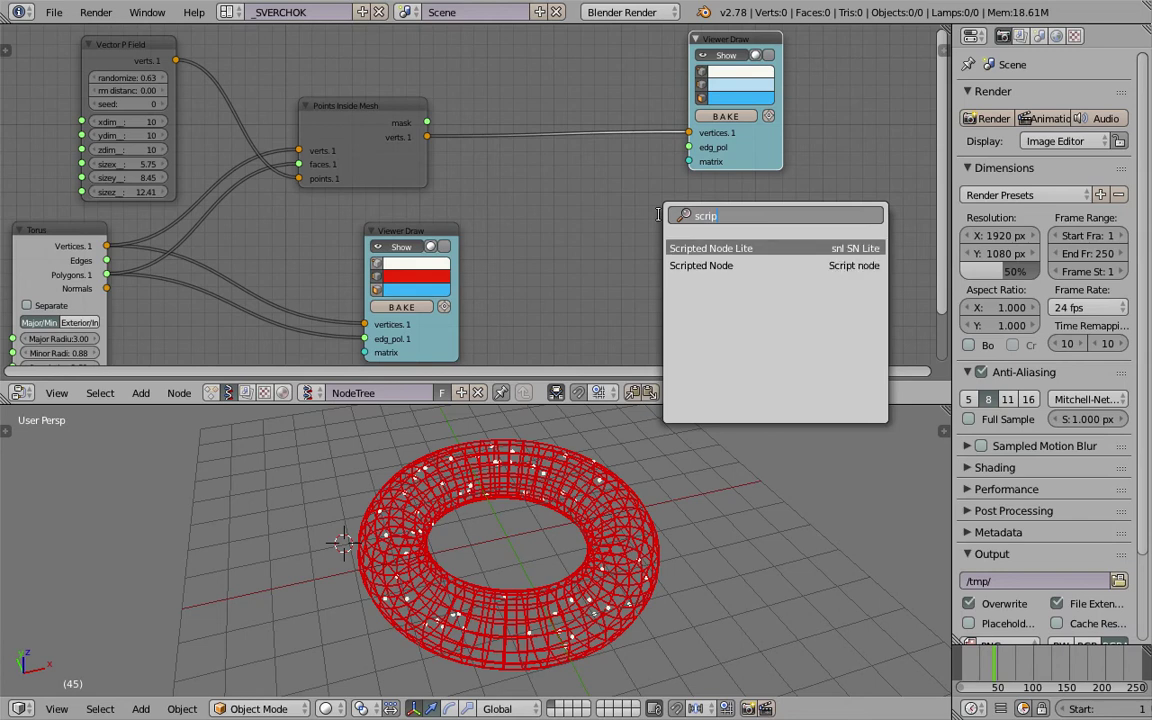
key(Return)
click(582, 214)
- Load the voronoi_3d.py template into the Scripted Node Lite
click(938, 46)
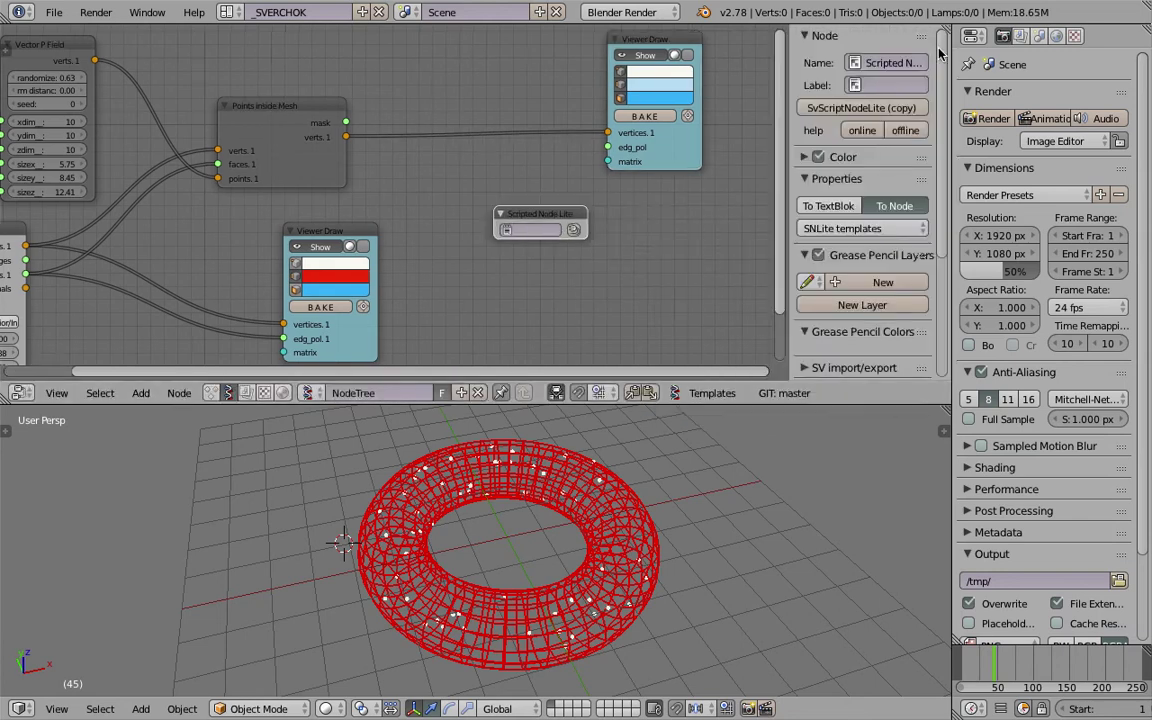
click(855, 229)
click(848, 520)
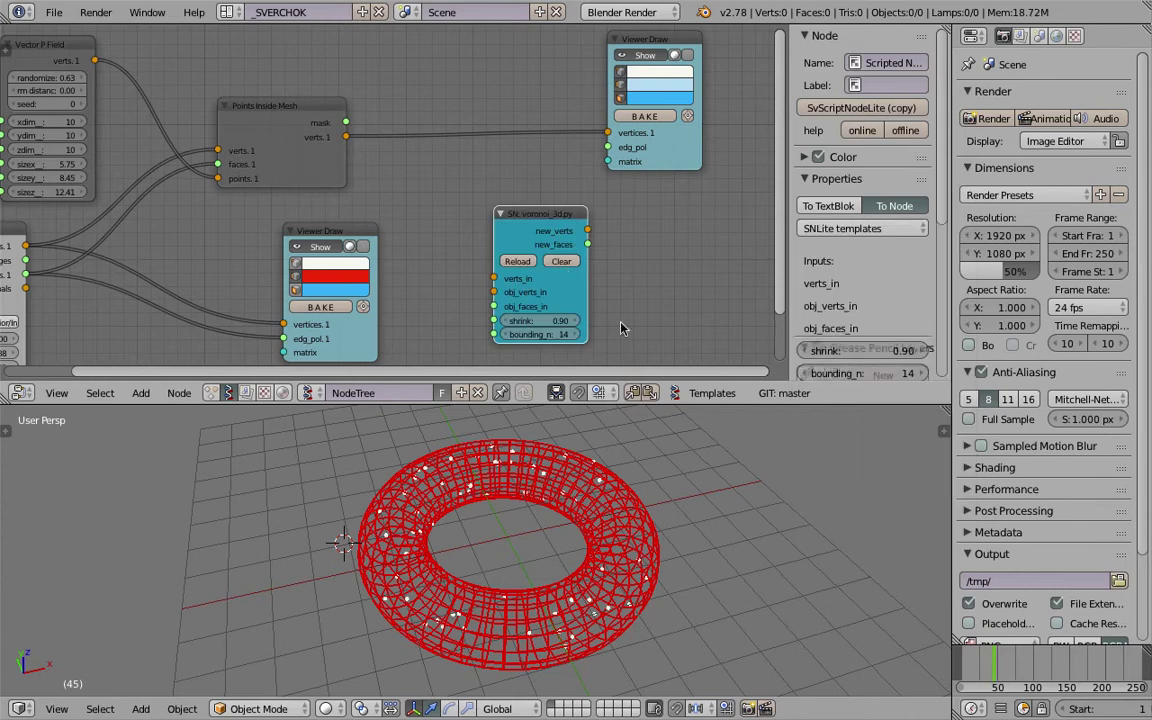
- Move the torus's Viewer Draw node closer to the Torus node and narrow the node editor's sidebar
middle_drag(303, 253, 352, 243)
drag(352, 222, 299, 229)
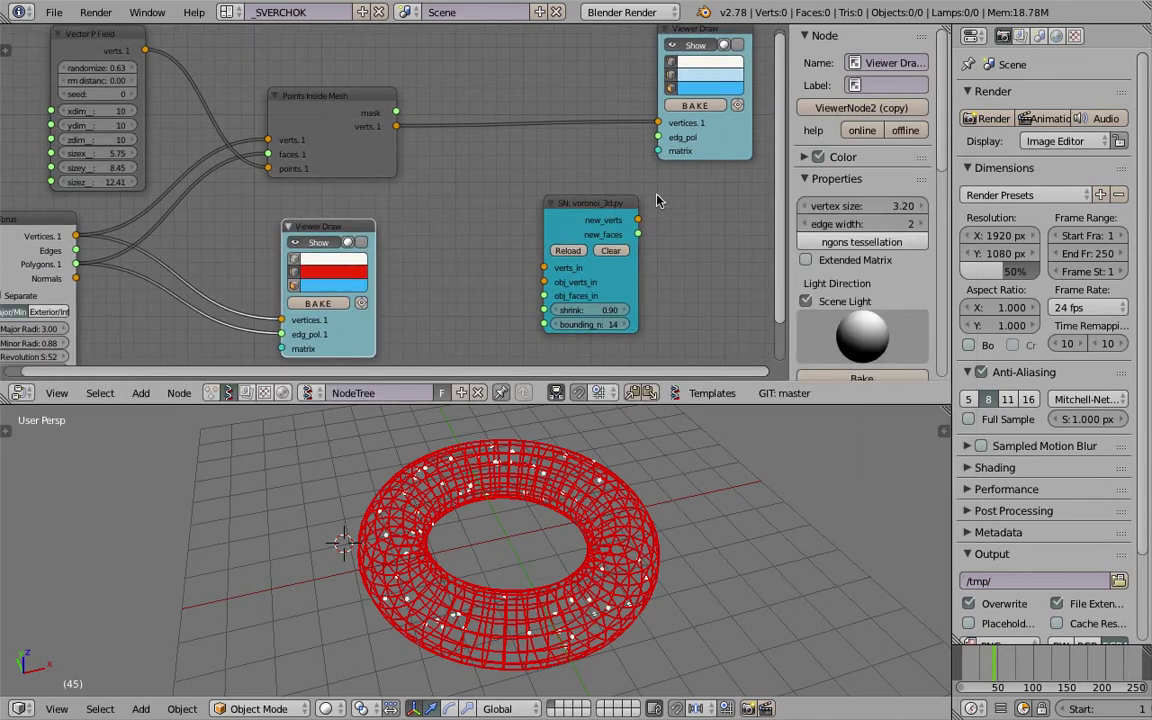
drag(789, 172, 841, 172)
middle_drag(592, 203, 623, 187)
scroll(622, 185, down, 1)
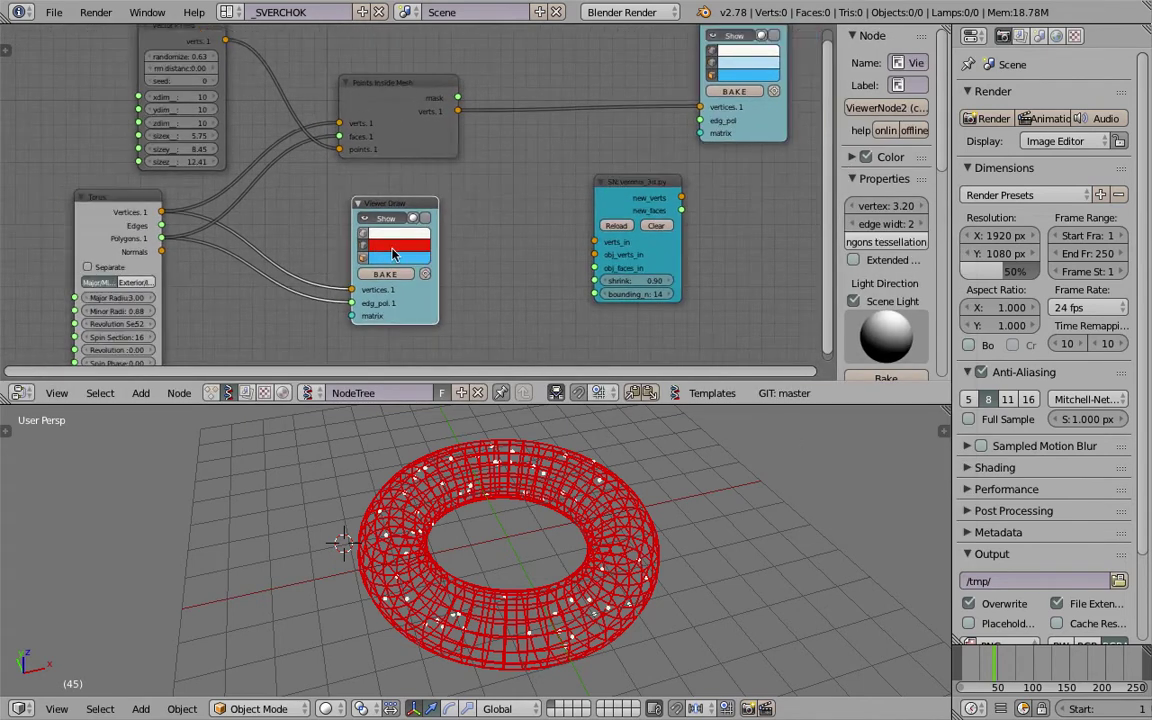
- Connect the Torus vertices and polygons to the Voronoi script's obj_verts_in and obj_faces_in, and the Points Inside Mesh verts to verts_in
scroll(395, 251, up, 1)
drag(142, 214, 609, 259)
drag(141, 242, 609, 274)
drag(654, 187, 599, 163)
scroll(640, 204, up, 1)
middle_drag(550, 565, 628, 552)
middle_drag(515, 121, 506, 161)
scroll(470, 145, down, 1)
drag(456, 133, 555, 261)
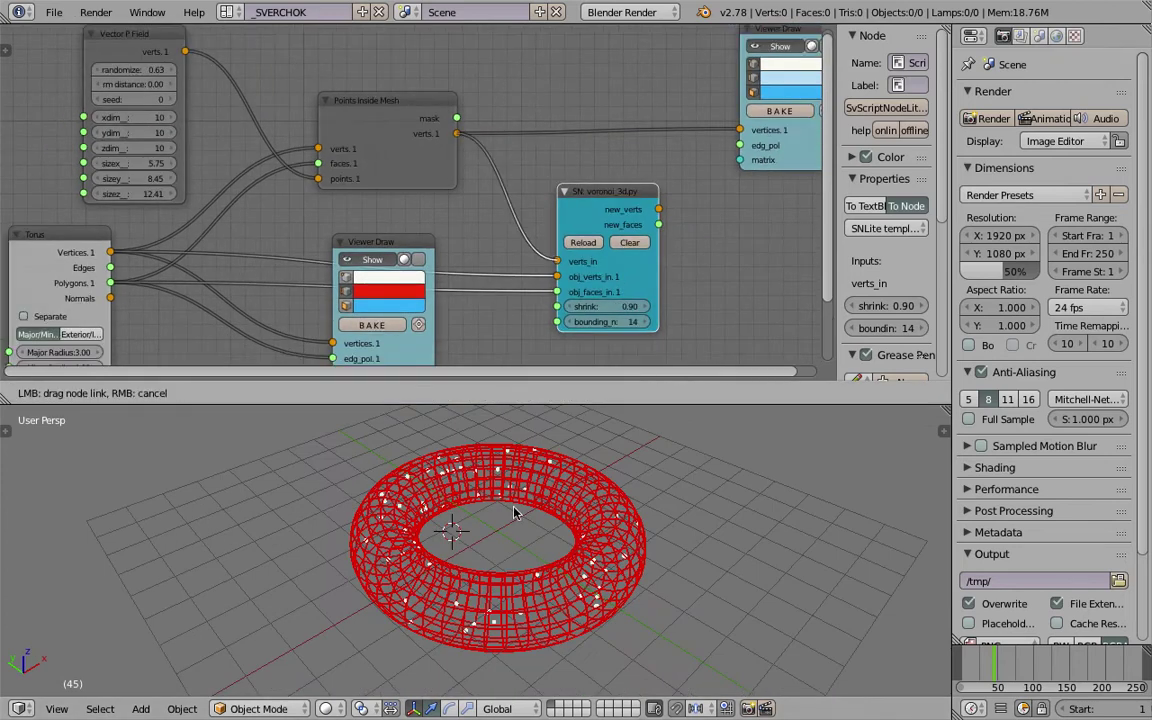
- Connect the Voronoi script's new_verts and new_faces to the upper Viewer Draw's vertices and edg_pol inputs
scroll(500, 172, down, 3)
middle_drag(541, 157, 446, 153)
drag(643, 162, 677, 145)
mouse_move(514, 203)
mouse_down()
mouse_move(532, 110)
mouse_move(612, 126)
mouse_up()
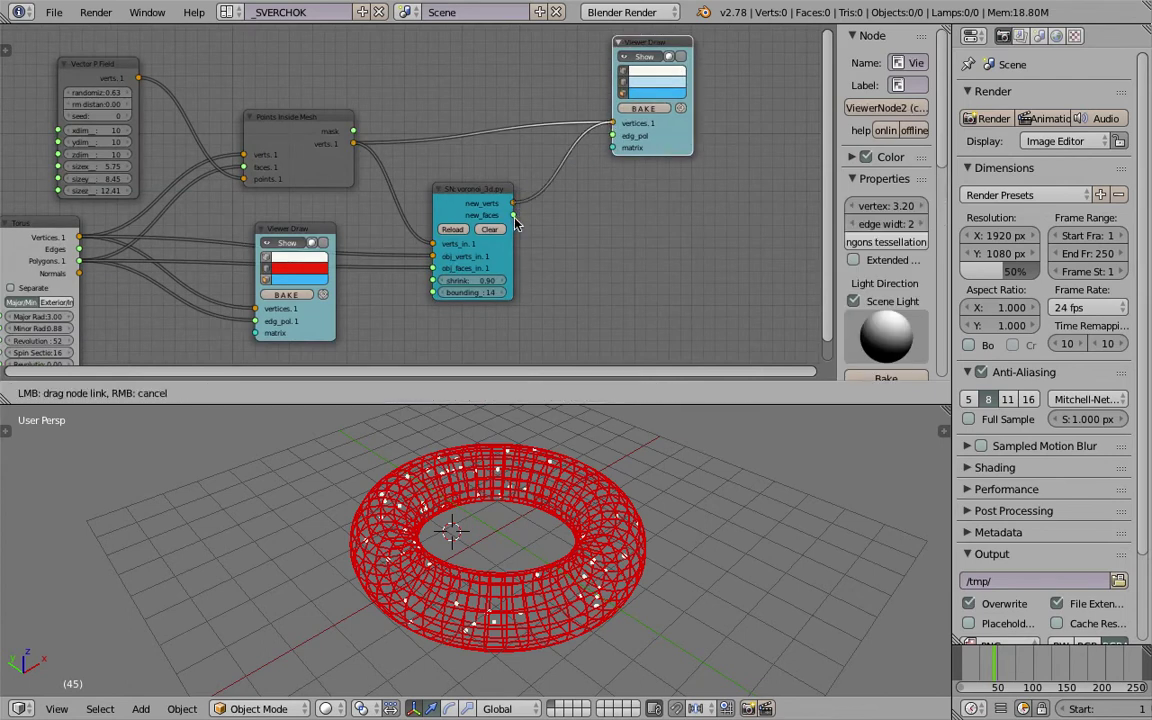
mouse_move(513, 214)
mouse_down()
mouse_move(617, 154)
mouse_move(612, 140)
mouse_up()
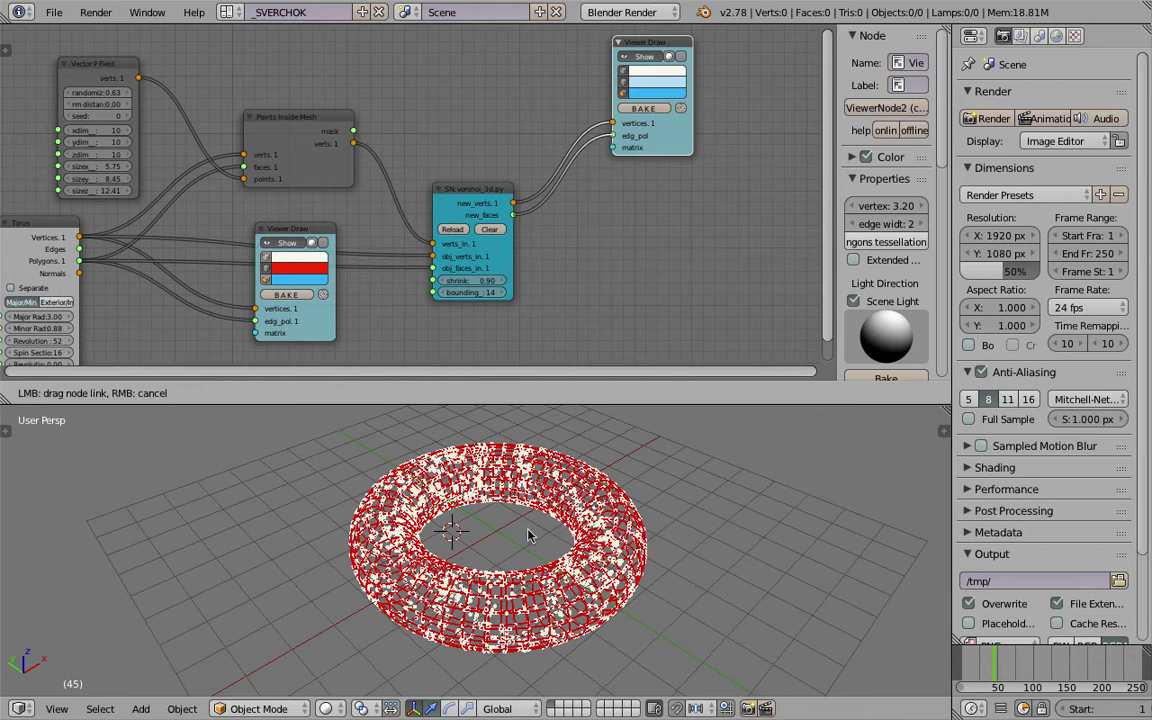
- Turn off the display of the red torus Viewer Draw so only the Voronoi mesh is drawn
middle_drag(533, 534, 591, 524)
middle_drag(375, 257, 376, 240)
click(292, 229)
click(292, 229)
click(292, 228)
drag(293, 214, 262, 237)
scroll(579, 141, up, 3)
middle_drag(579, 141, 547, 186)
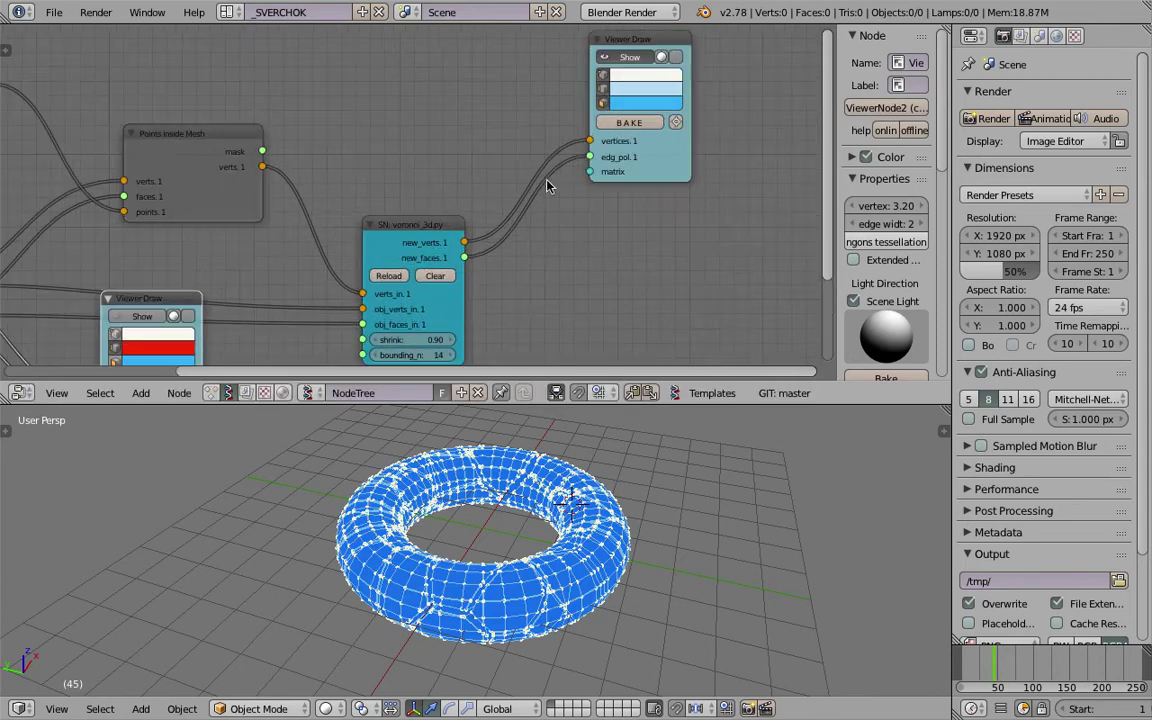
- Hide the vertices and enable shaded faces in the Voronoi mesh's Viewer Draw
middle_drag(638, 522, 500, 520)
click(676, 58)
middle_drag(642, 512, 630, 468)
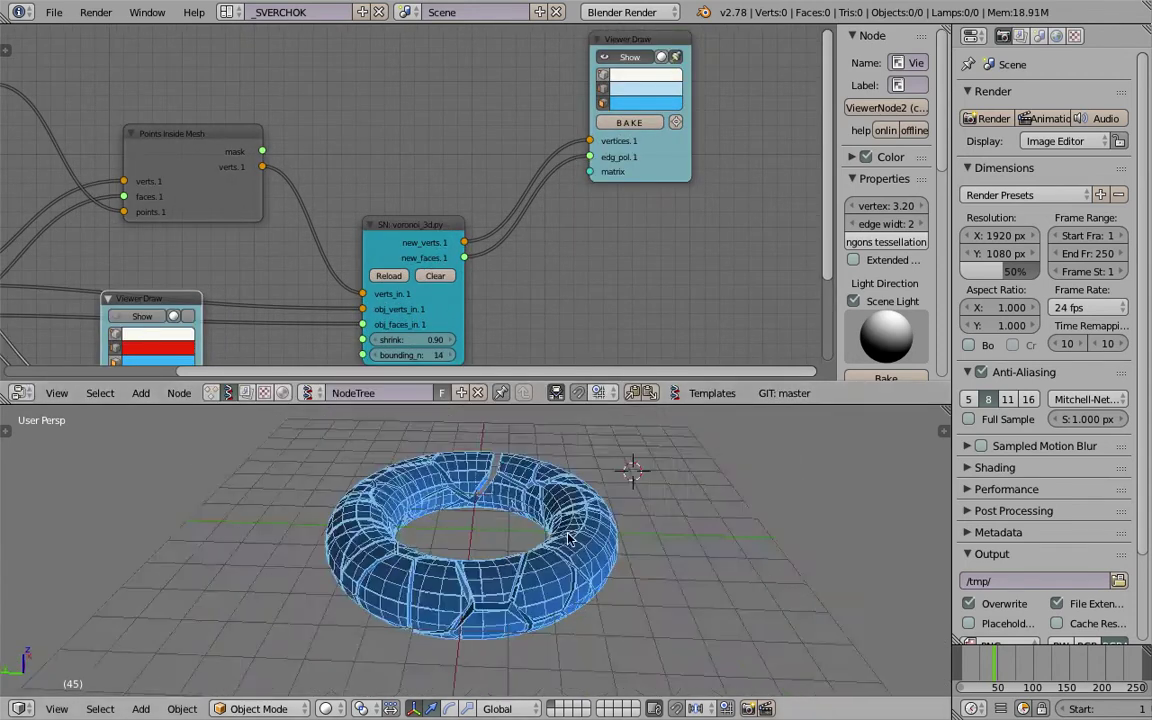
scroll(610, 500, up, 4)
mouse_move(590, 526)
middle_down()
mouse_move(653, 487)
mouse_move(611, 517)
mouse_move(489, 509)
mouse_move(810, 452)
mouse_move(466, 536)
mouse_move(444, 508)
middle_up()
scroll(611, 517, down, 2)
scroll(408, 354, up, 2)
- Set the Voronoi script's shrink to 1
middle_drag(408, 354, 424, 301)
click(428, 285)
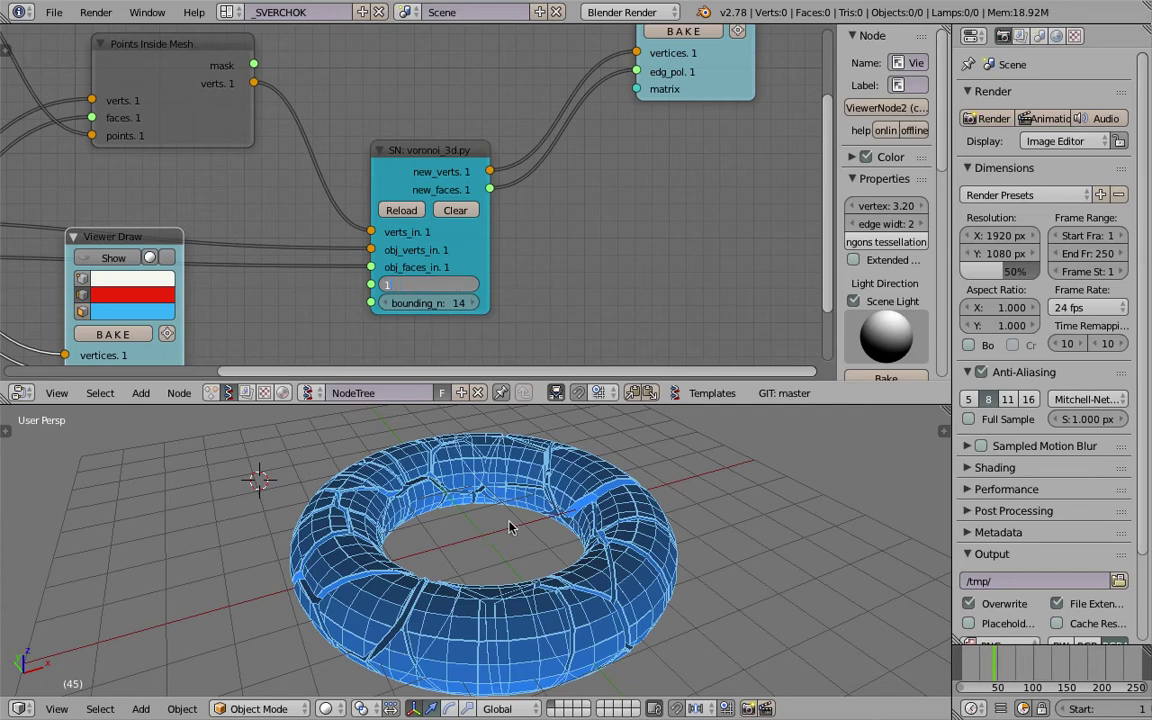
key(Return)
middle_drag(493, 539, 540, 545)
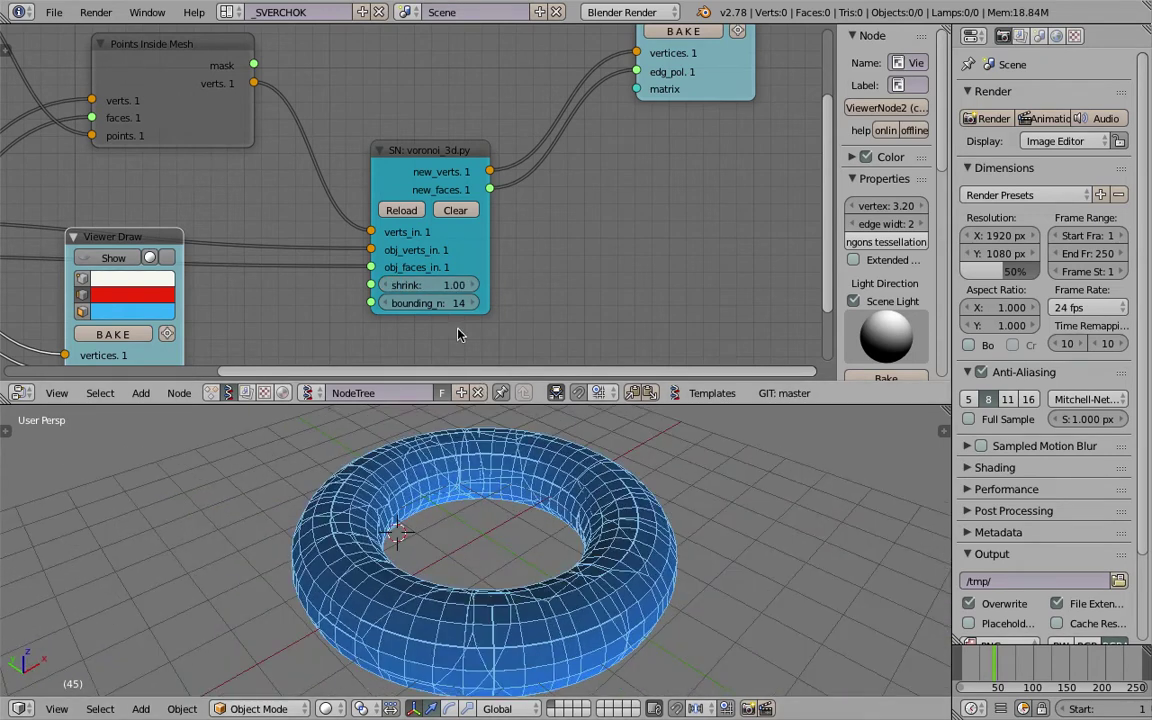
- Set the Voronoi script's shrink to 0.3
click(440, 287)
text(.3)
key(Return)
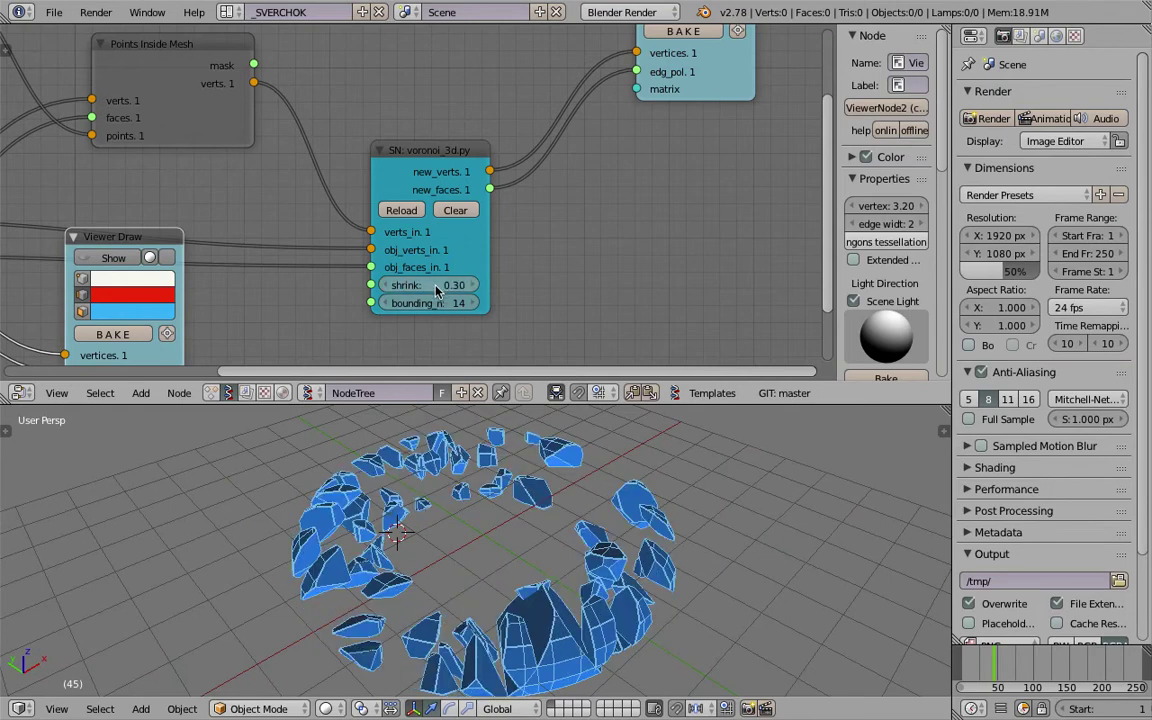
- Set the Voronoi script's shrink to 0.85
click(433, 286)
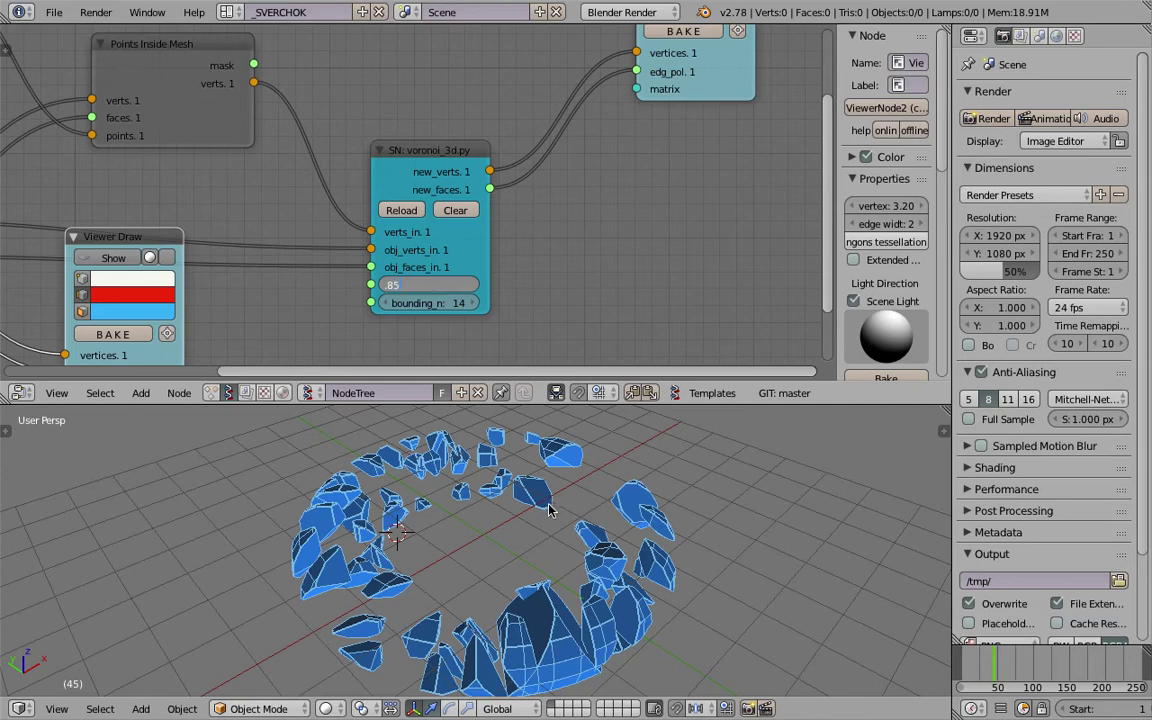
key(Return)
middle_drag(563, 557, 513, 577)
scroll(483, 573, down, 4)
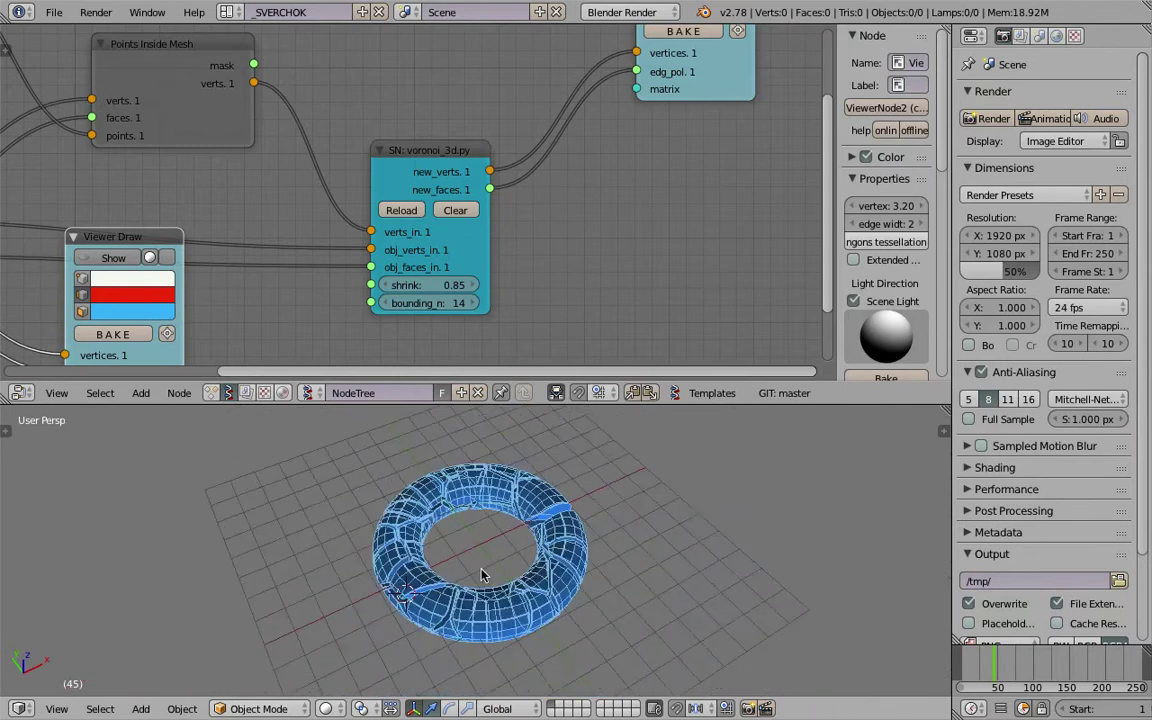
- Hide the node editor's sidebar and move the red Viewer Draw node further down
drag(838, 75, 938, 79)
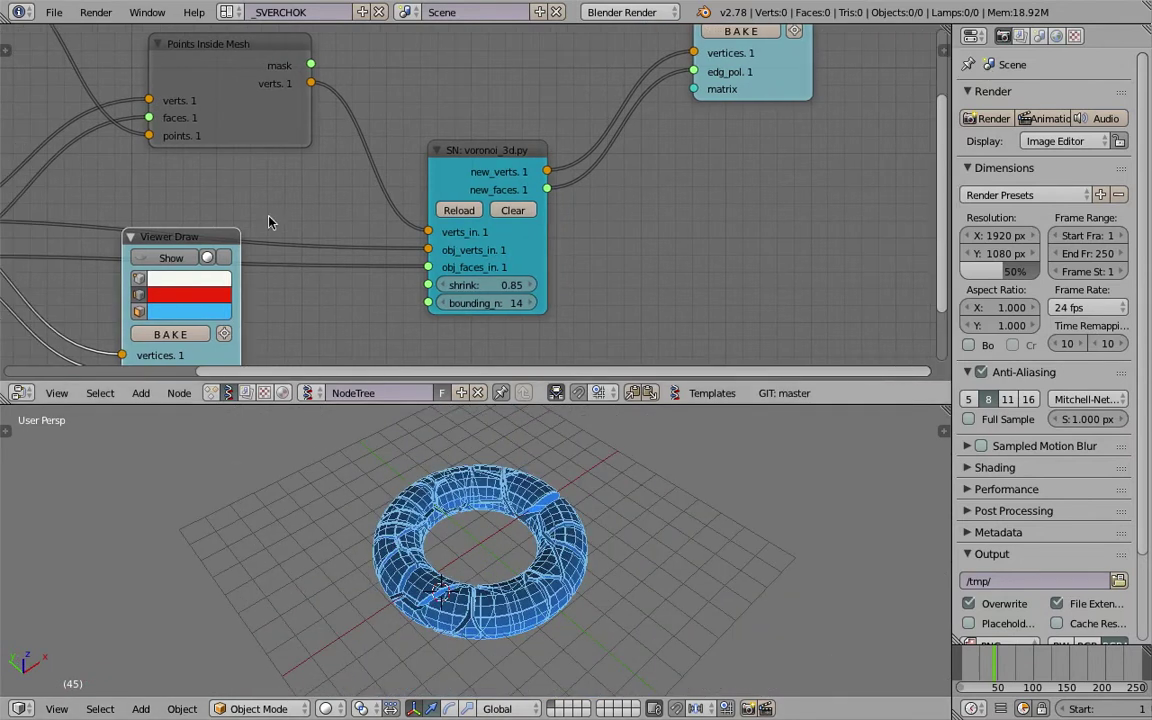
scroll(271, 223, down, 4)
middle_drag(100, 265, 390, 223)
drag(484, 197, 476, 263)
middle_drag(437, 238, 453, 264)
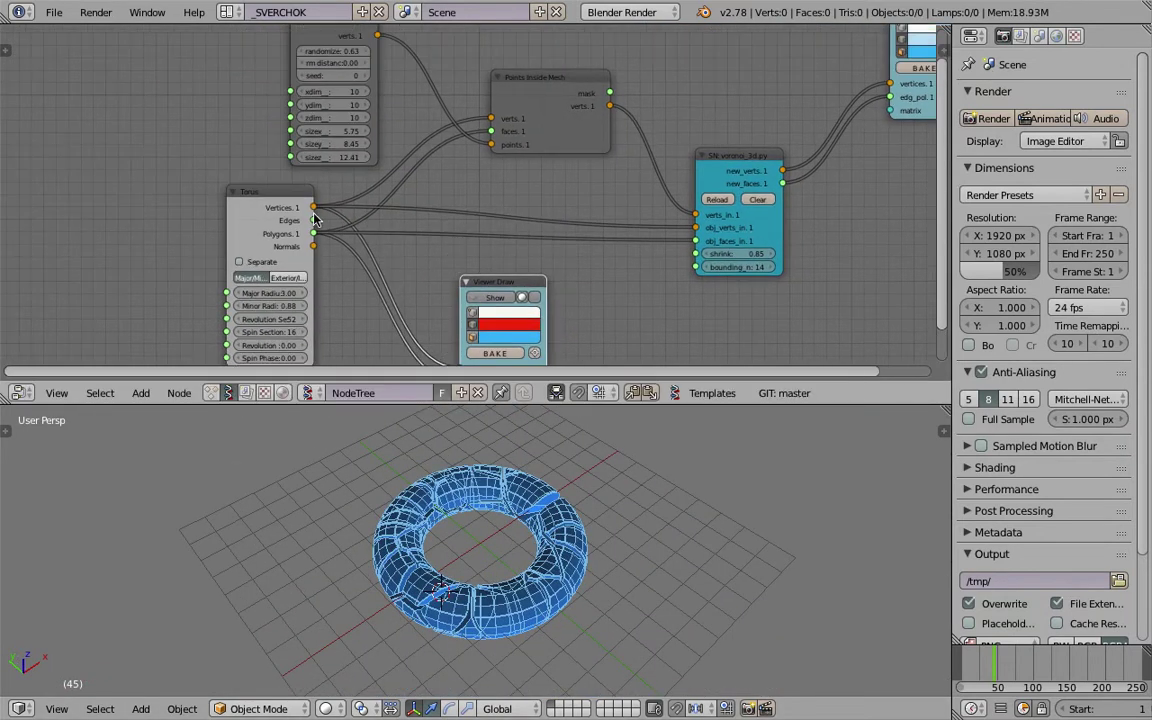
- Shift the Torus, Vector P Field and Points Inside Mesh nodes to spread out the layout
middle_drag(282, 184, 296, 250)
drag(299, 254, 237, 255)
middle_drag(260, 209, 265, 277)
scroll(305, 205, up, 3)
drag(313, 150, 278, 134)
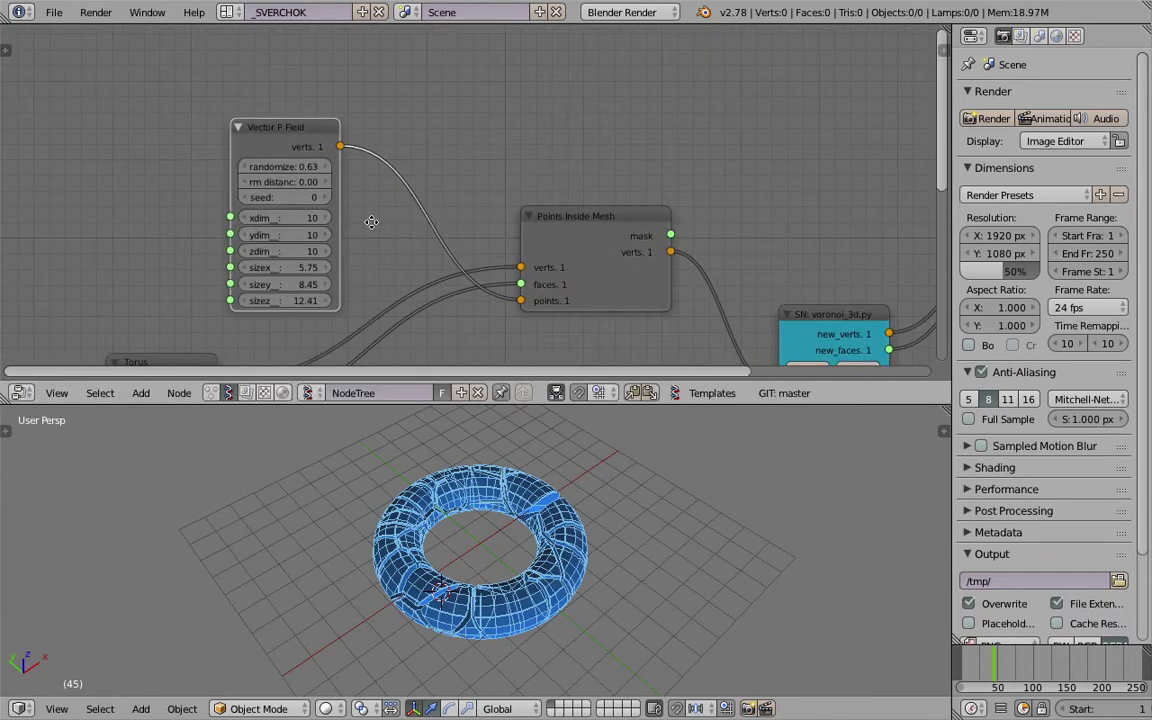
middle_drag(516, 216, 508, 196)
drag(529, 228, 519, 236)
- Make room beside the red Viewer Draw and add a Bounding box node between it and the Torus node
middle_drag(409, 254, 424, 143)
mouse_move(454, 565)
middle_down()
mouse_move(540, 536)
mouse_move(552, 492)
middle_up()
middle_drag(395, 255, 429, 75)
drag(569, 173, 673, 167)
key(shift+a)
click(397, 206)
text(boundi)
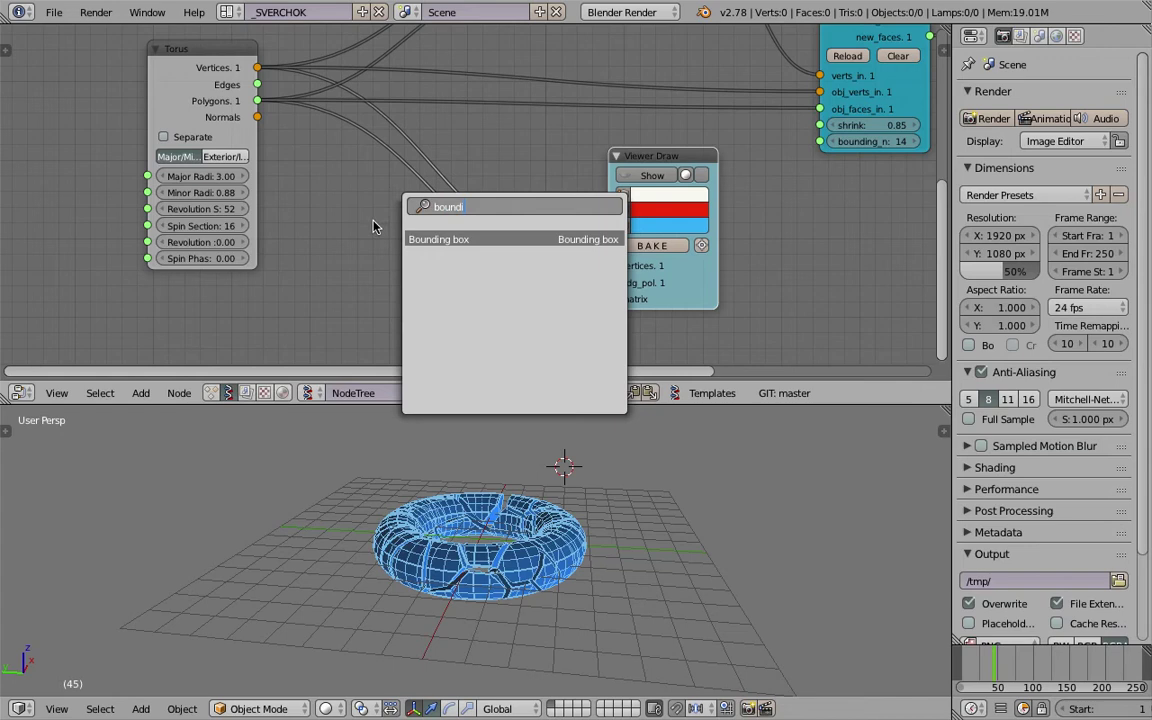
key(Return)
scroll(390, 263, down, 2)
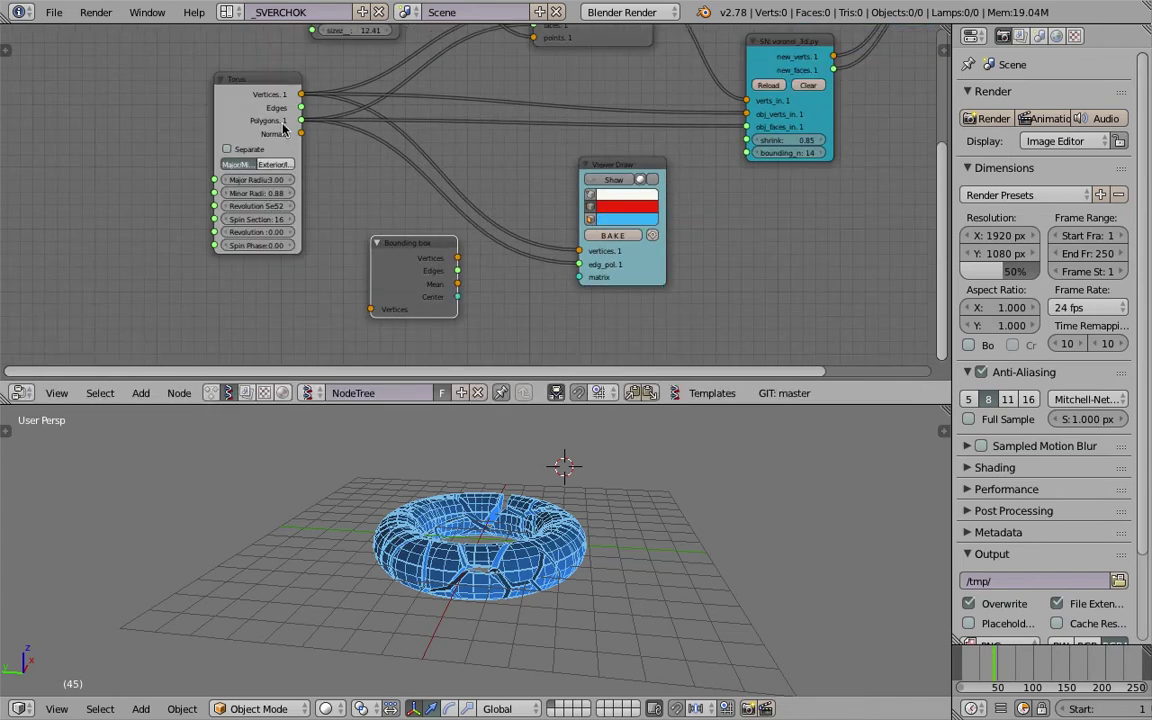
- Feed the Torus vertices into the Bounding box and connect its vertices and edges to the red Viewer Draw
drag(220, 86, 197, 85)
drag(246, 94, 371, 309)
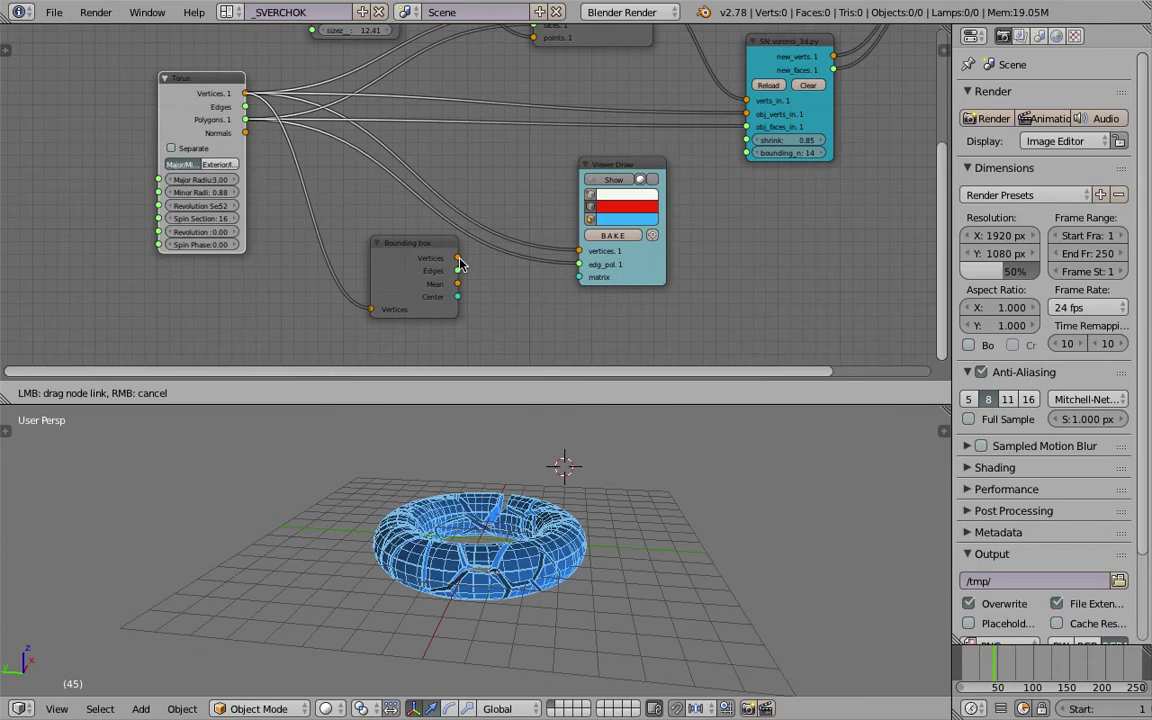
drag(458, 259, 577, 254)
drag(474, 279, 577, 268)
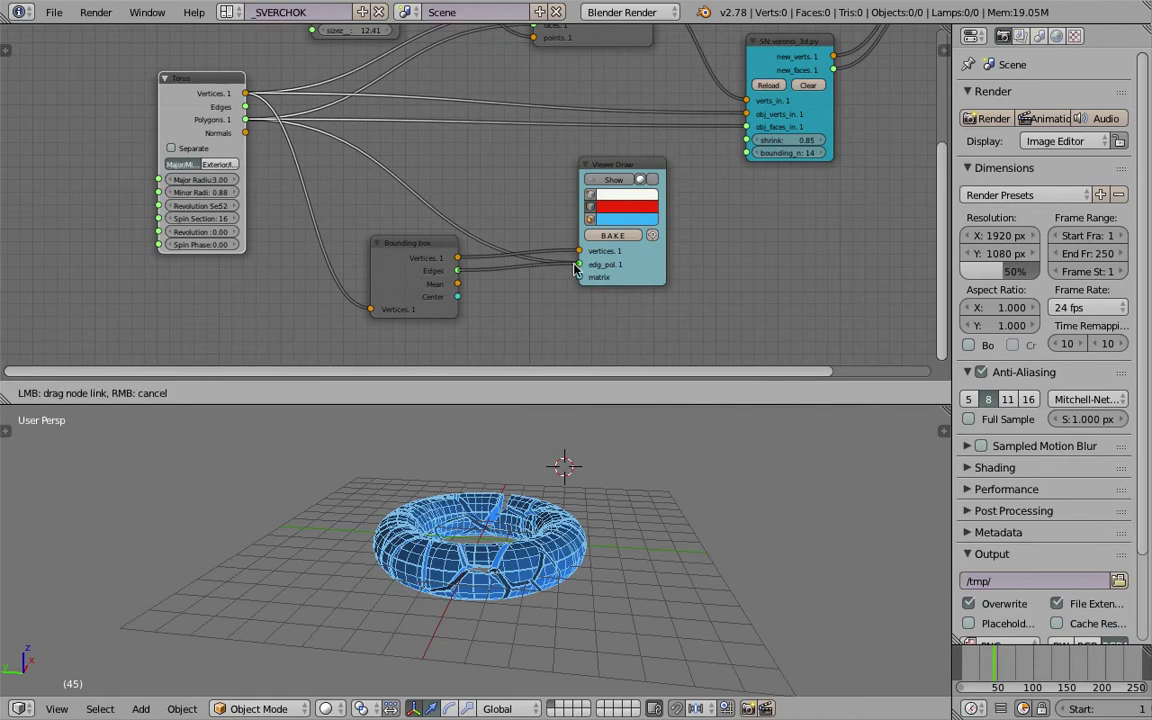
- Turn on the red Viewer Draw's display to show the torus's bounding box
click(612, 184)
mouse_move(625, 491)
middle_down()
mouse_move(470, 455)
mouse_move(552, 491)
mouse_move(575, 464)
mouse_move(540, 440)
mouse_move(510, 470)
mouse_move(490, 557)
mouse_move(452, 458)
mouse_move(532, 545)
mouse_move(565, 540)
middle_up()
scroll(432, 525, up, 4)
scroll(452, 458, down, 4)
click(452, 458)
- Set the Vector P Field's rm distance to 0.5
middle_drag(463, 207, 448, 291)
middle_drag(341, 32, 392, 176)
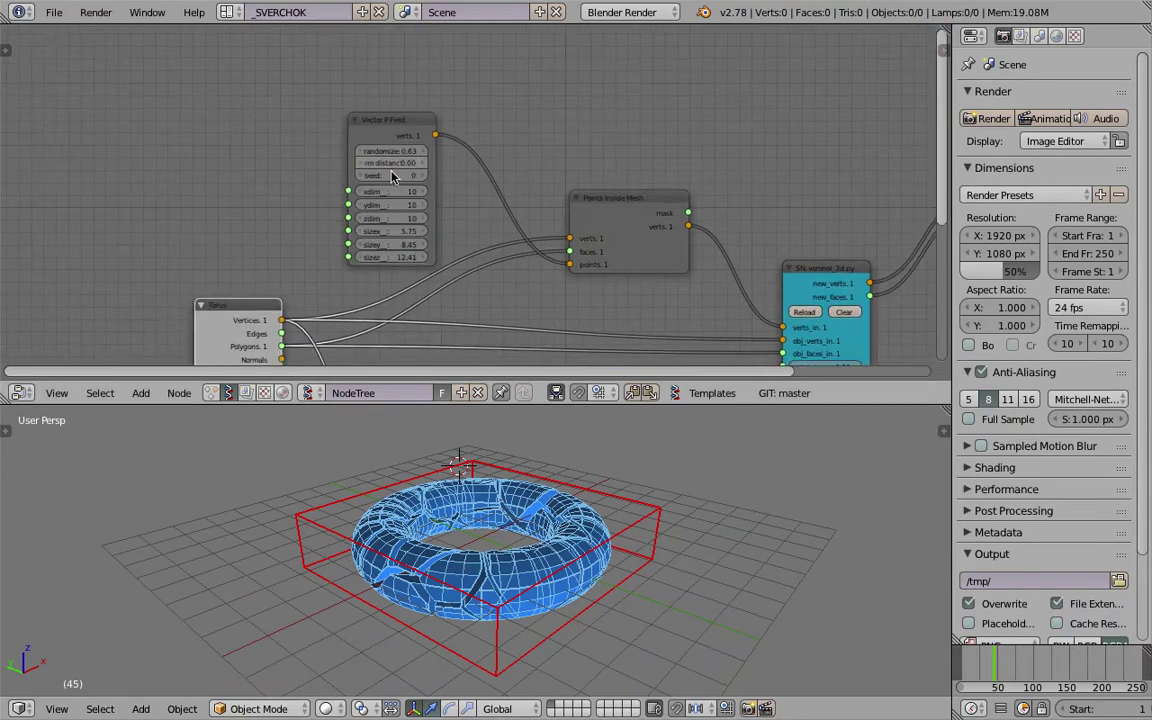
scroll(392, 176, up, 2)
middle_drag(322, 172, 296, 113)
middle_drag(497, 538, 428, 442)
middle_drag(709, 265, 454, 190)
middle_drag(625, 178, 436, 158)
middle_drag(423, 104, 237, 97)
click(222, 83)
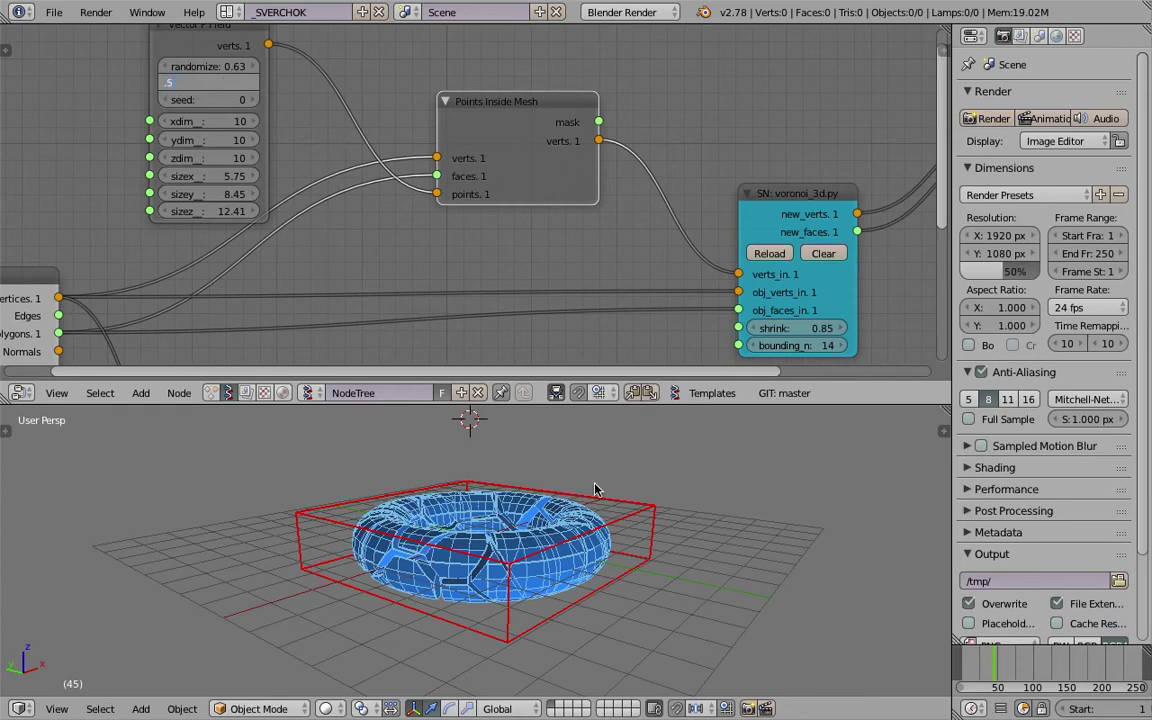
text(.5)
key(Return)
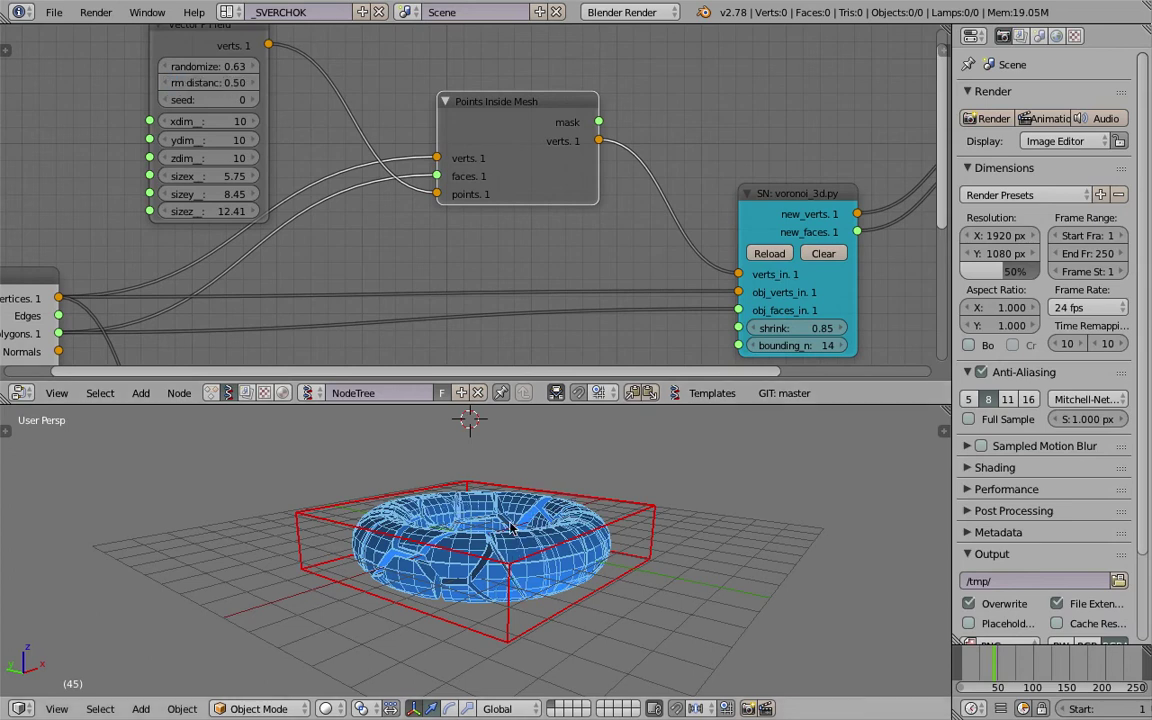
middle_drag(508, 532, 500, 470)
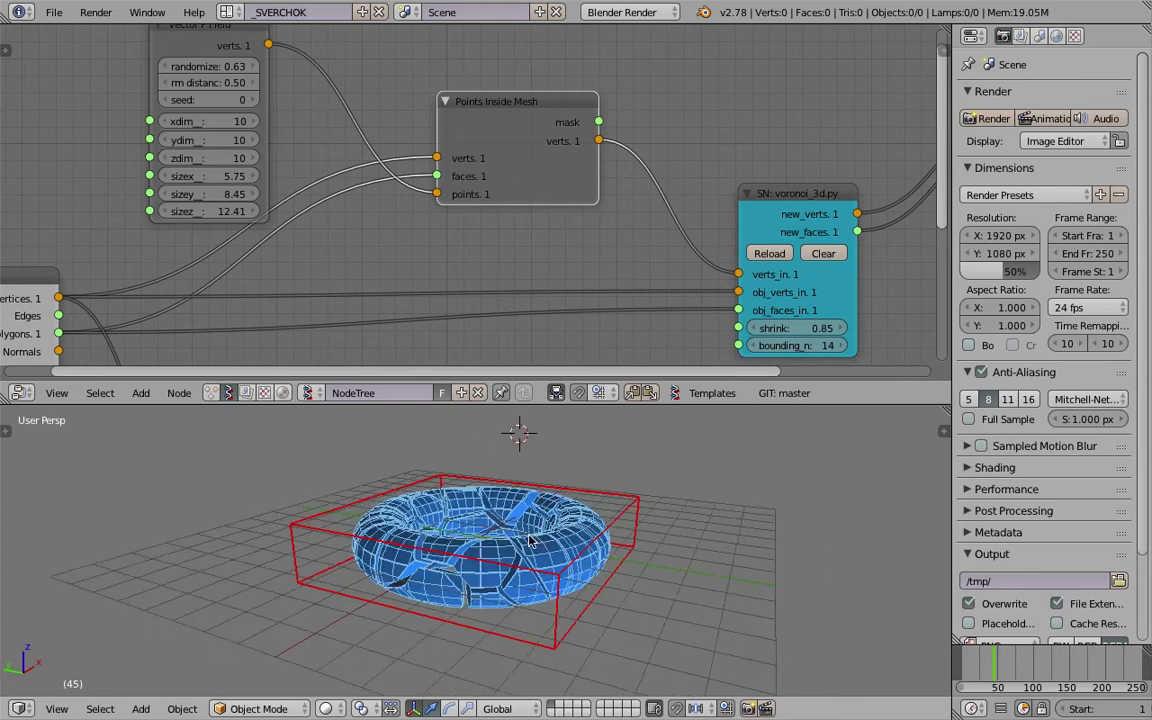
- Duplicate the Voronoi mesh's Viewer Draw above Points Inside Mesh and connect the Vector P Field verts to its vertices
scroll(476, 257, down, 3)
middle_drag(565, 214, 535, 317)
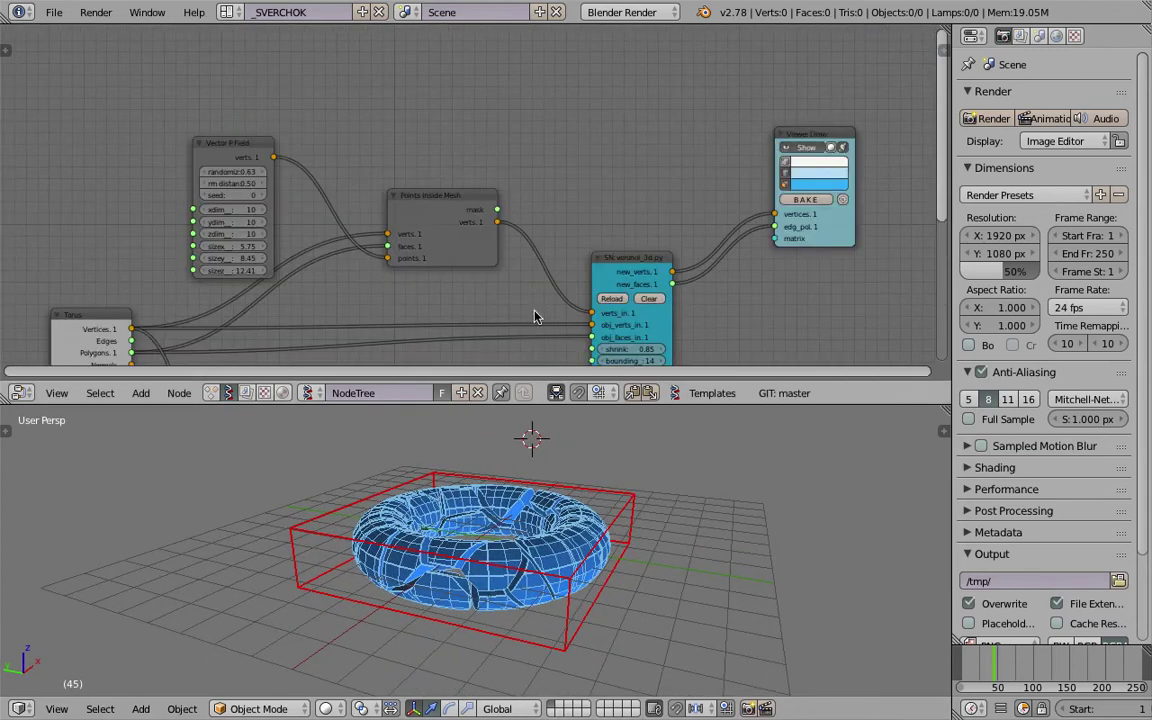
click(818, 132)
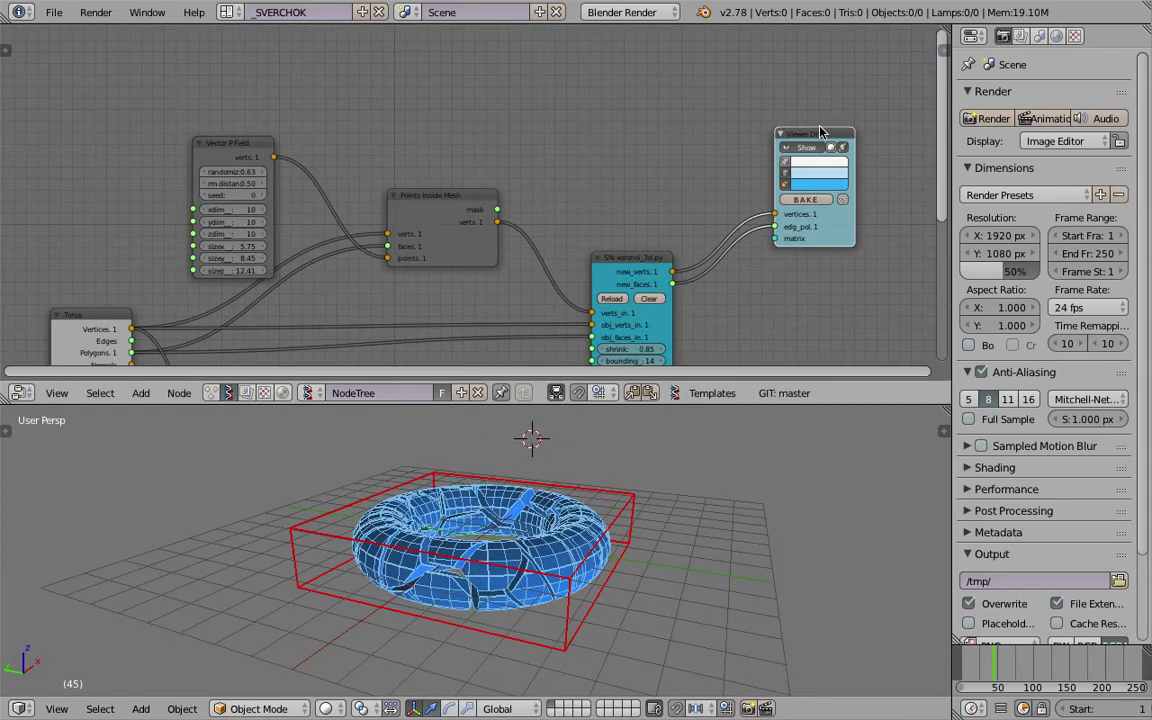
key(shift+d)
click(476, 50)
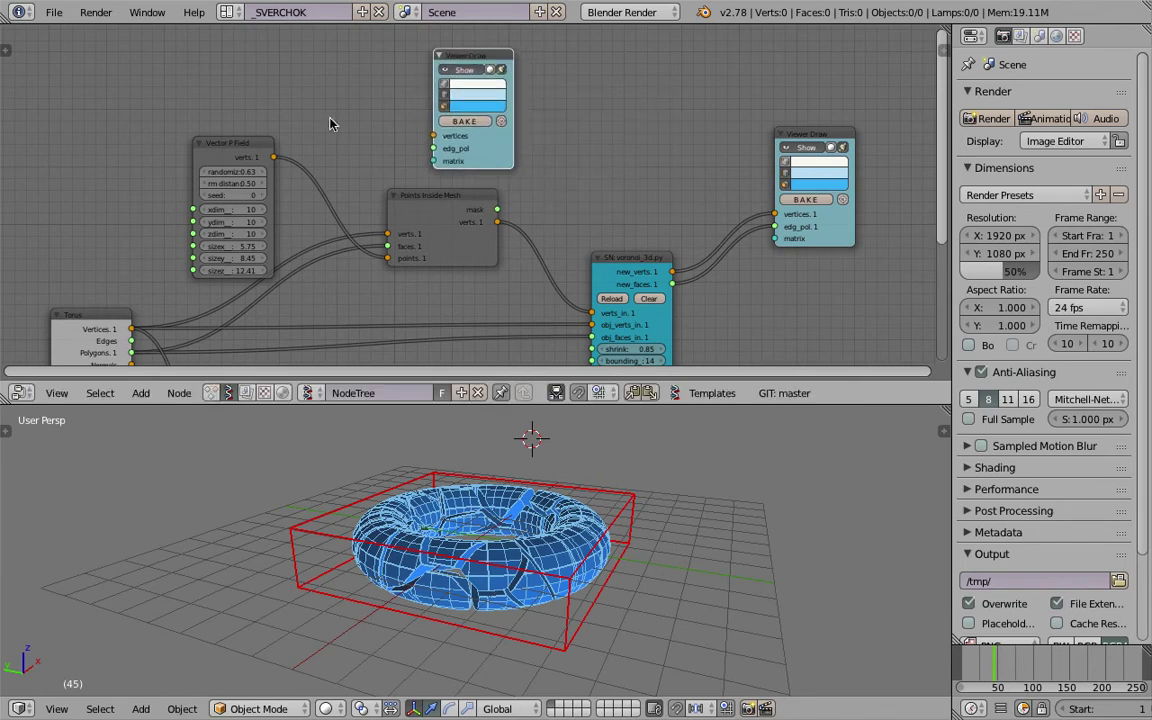
mouse_move(270, 160)
mouse_down()
mouse_move(366, 133)
mouse_move(434, 136)
mouse_up()
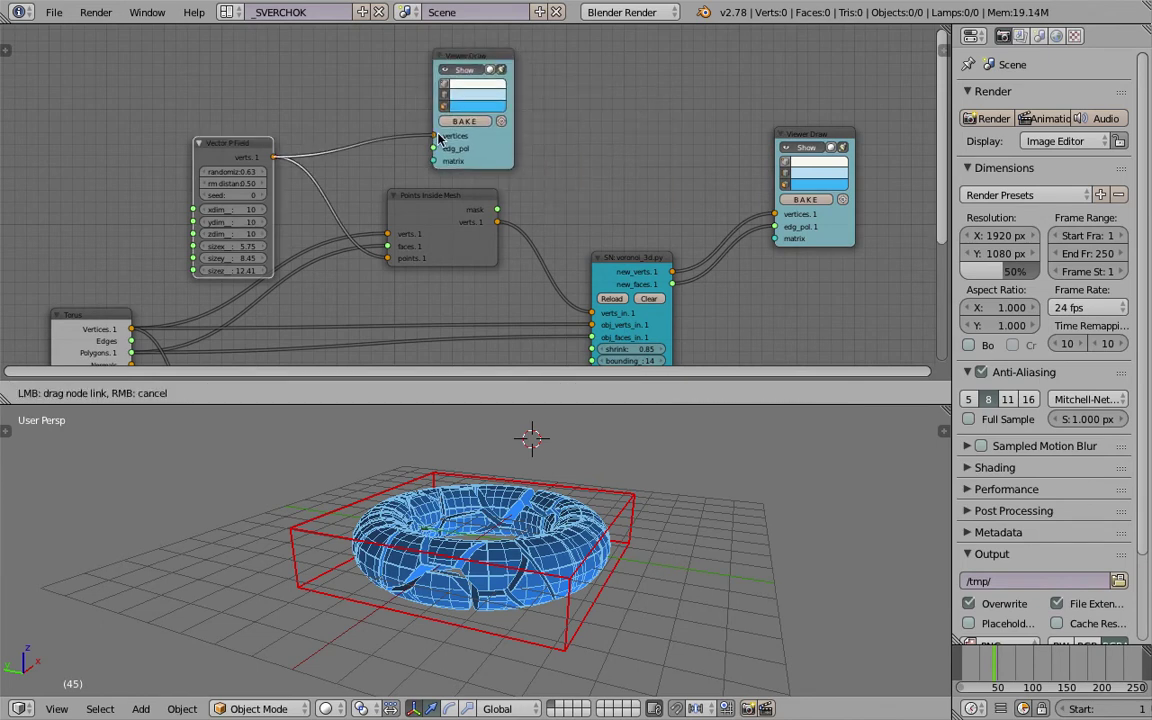
- Set the Vector P Field's sizez to 4 to bring the point cloud closer to the torus's height
scroll(440, 215, up, 2)
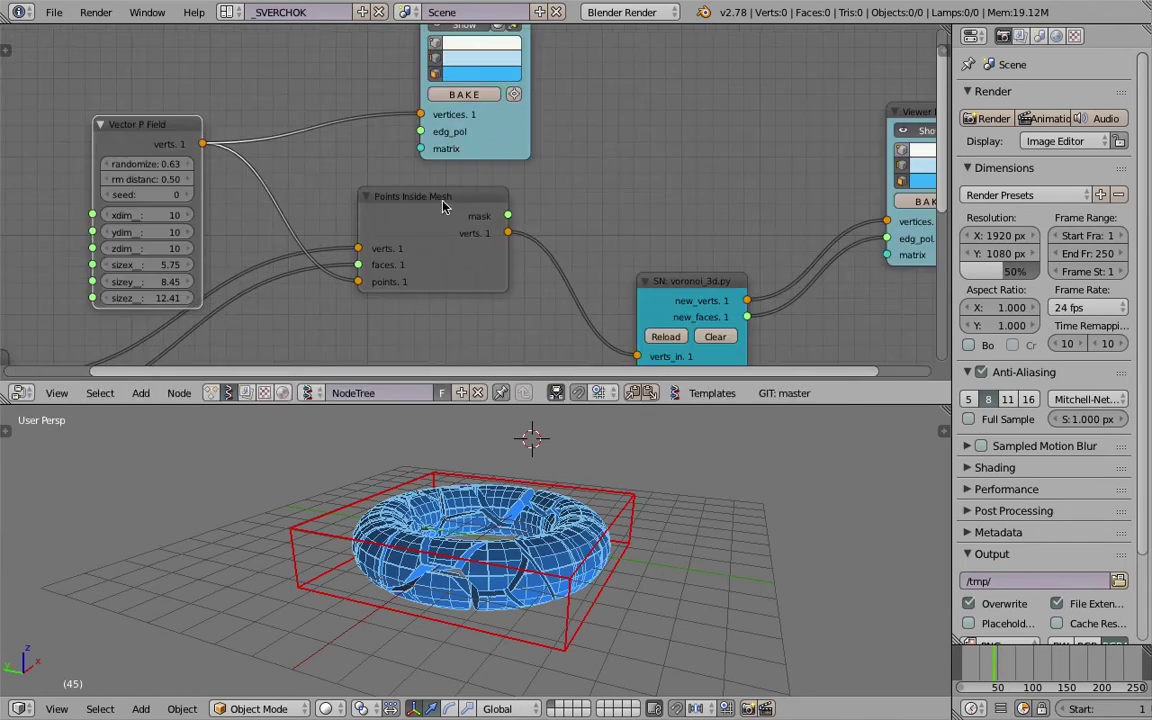
shift+scroll(436, 80, up, 1)
middle_drag(476, 425, 455, 314)
scroll(455, 314, up, 1)
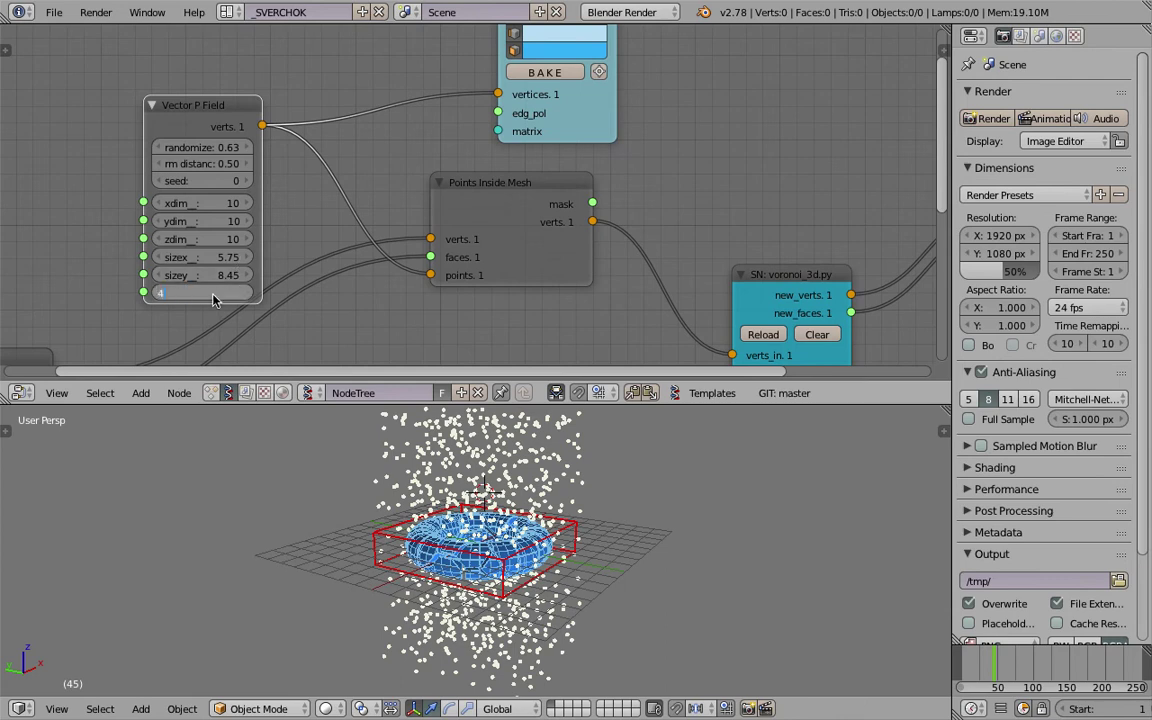
key(Return)
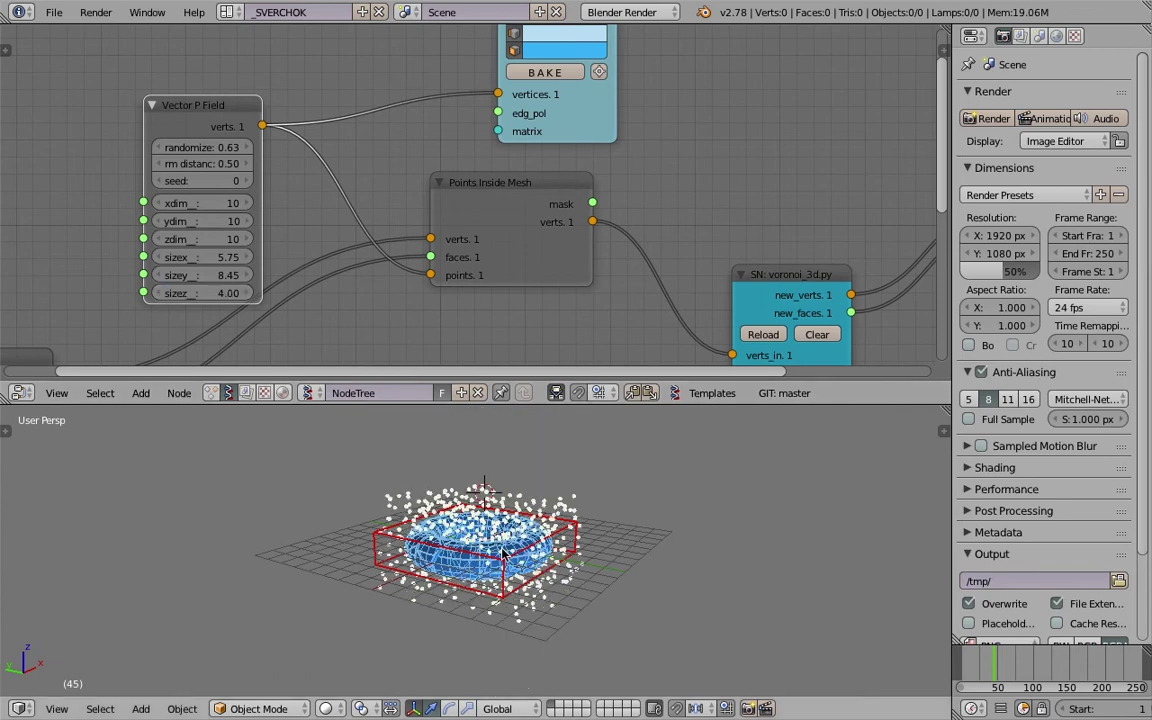
scroll(492, 485, up, 4)
middle_drag(492, 485, 376, 400)
middle_drag(669, 280, 467, 193)
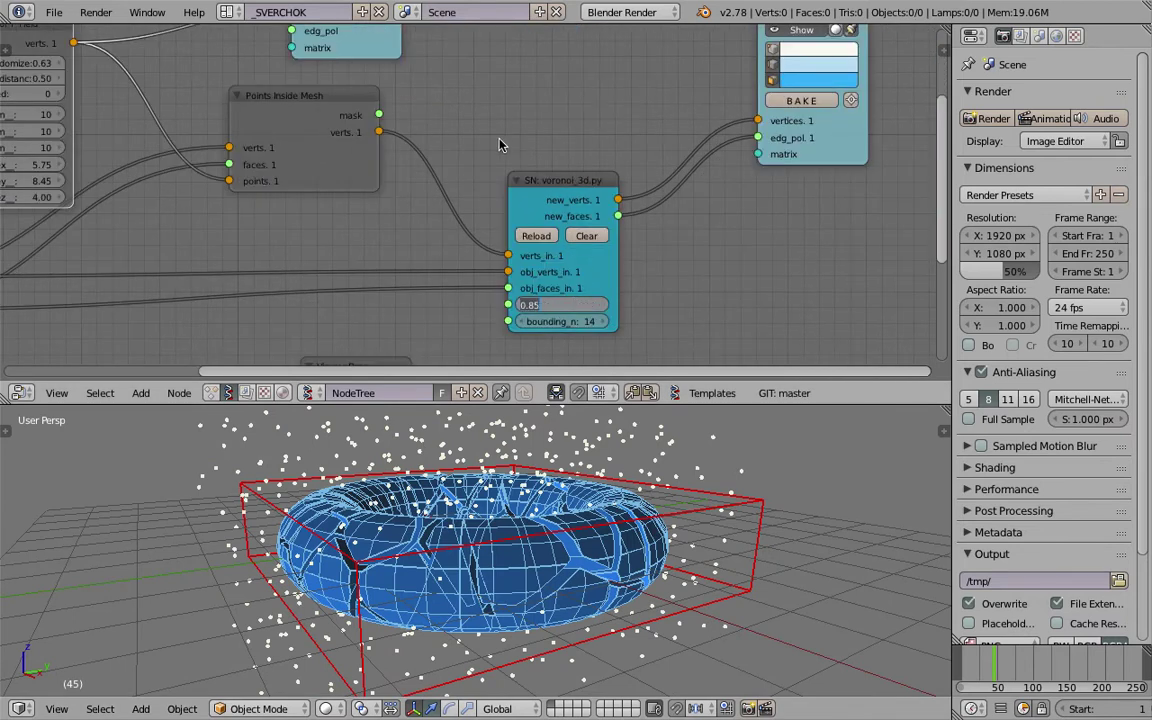
click(610, 491)
scroll(610, 491, down, 2)
middle_drag(610, 491, 662, 514)
- Set the Vector P Field's seed to 2
middle_drag(183, 193, 336, 231)
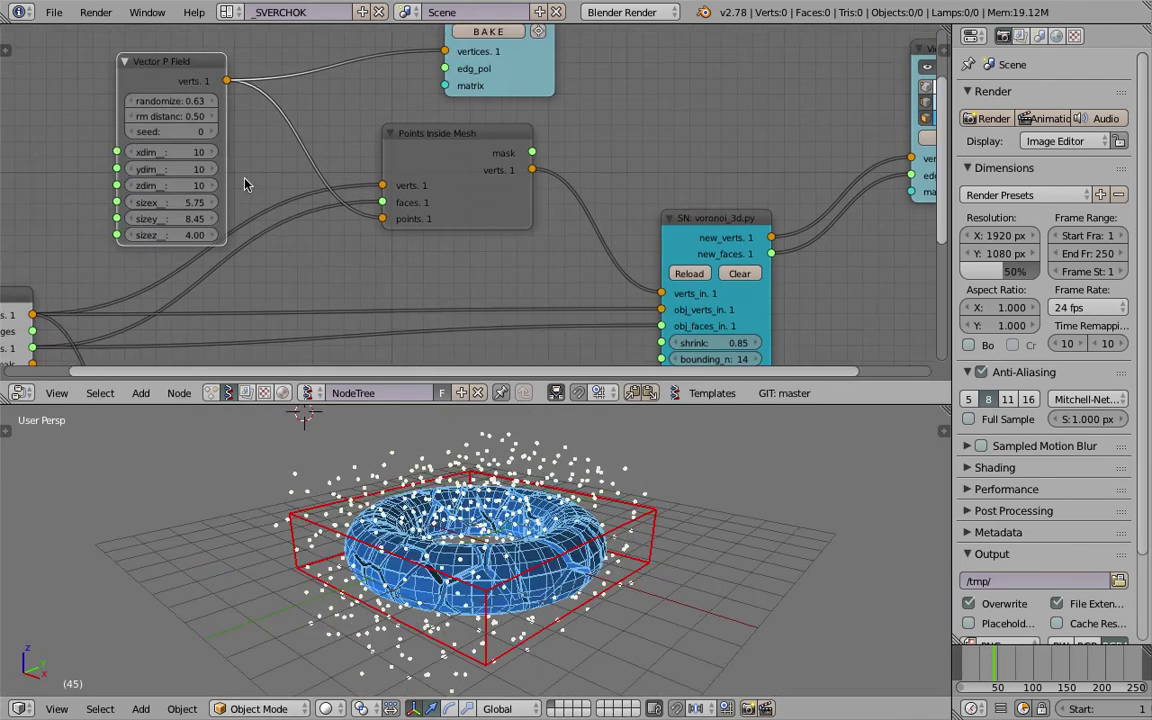
click(212, 132)
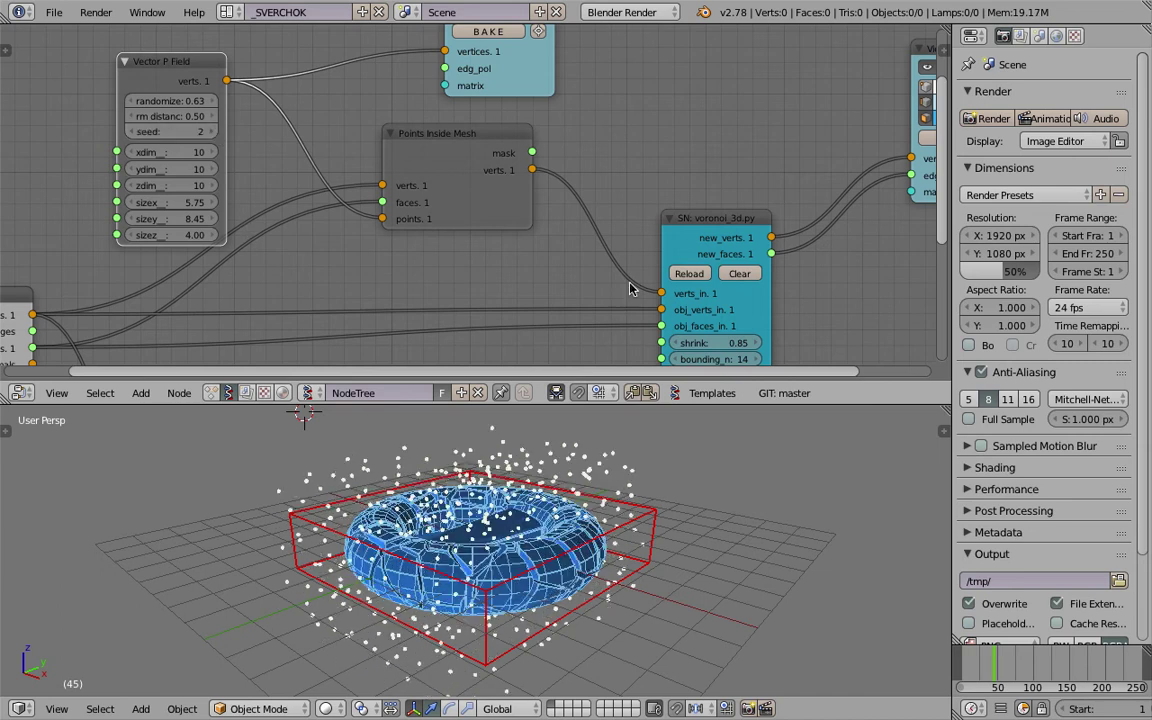
- Temporarily hide the edges in the Voronoi mesh's Viewer Draw and inspect the torus pieces from the side
middle_drag(858, 172, 733, 192)
click(802, 122)
mouse_move(590, 555)
middle_down()
mouse_move(733, 504)
mouse_move(716, 492)
middle_up()
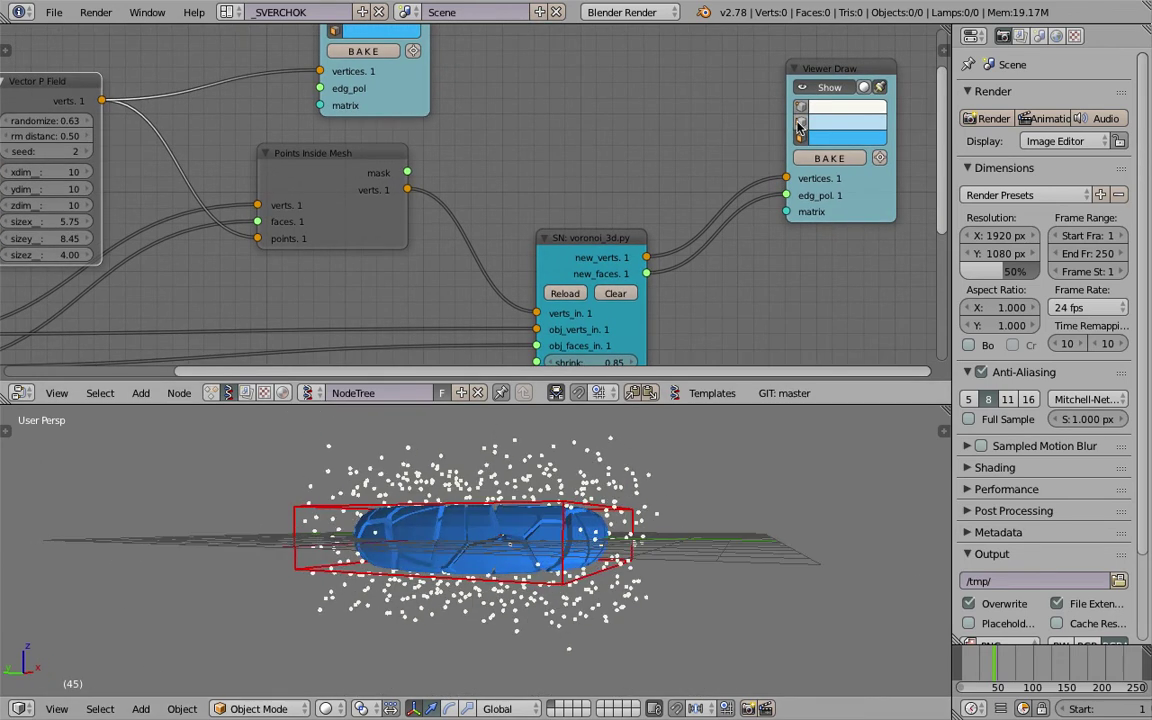
click(801, 123)
middle_drag(574, 457, 328, 512)
scroll(448, 332, down, 4)
middle_drag(448, 332, 557, 255)
scroll(557, 255, down, 1)
middle_drag(543, 301, 529, 235)
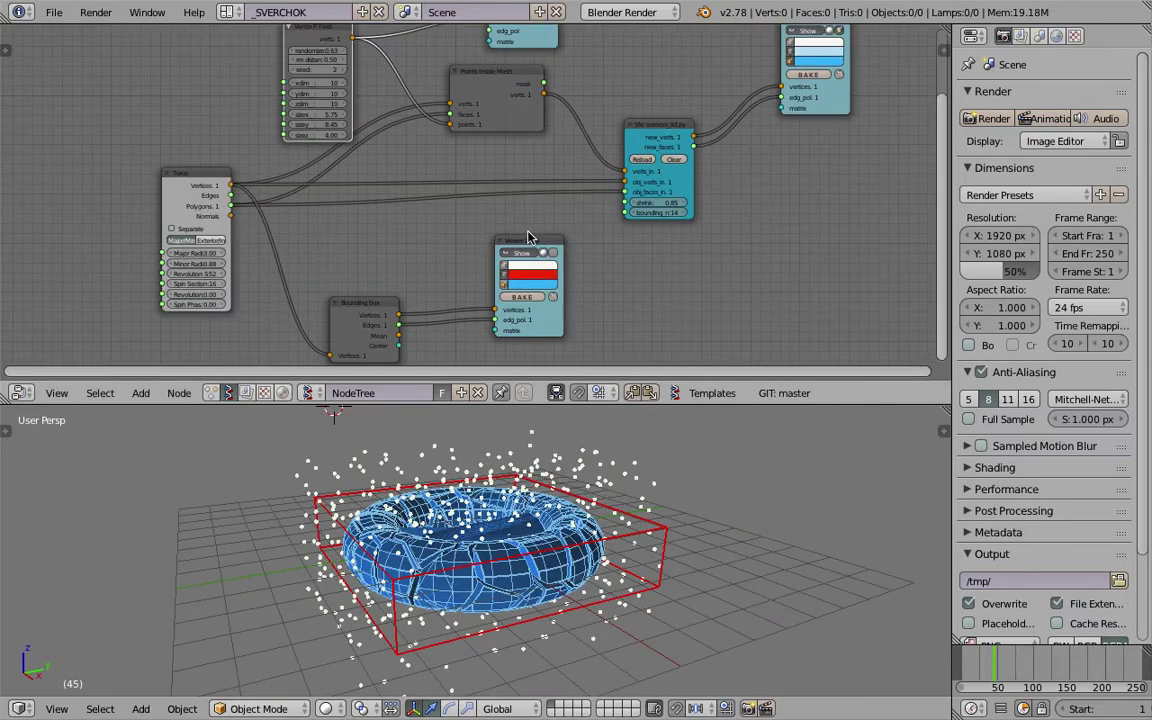
- Move the Bounding box node and its Viewer Draw up beneath Points Inside Mesh, and enlarge the node editor area
drag(531, 243, 541, 218)
drag(372, 301, 423, 239)
middle_drag(427, 157, 394, 200)
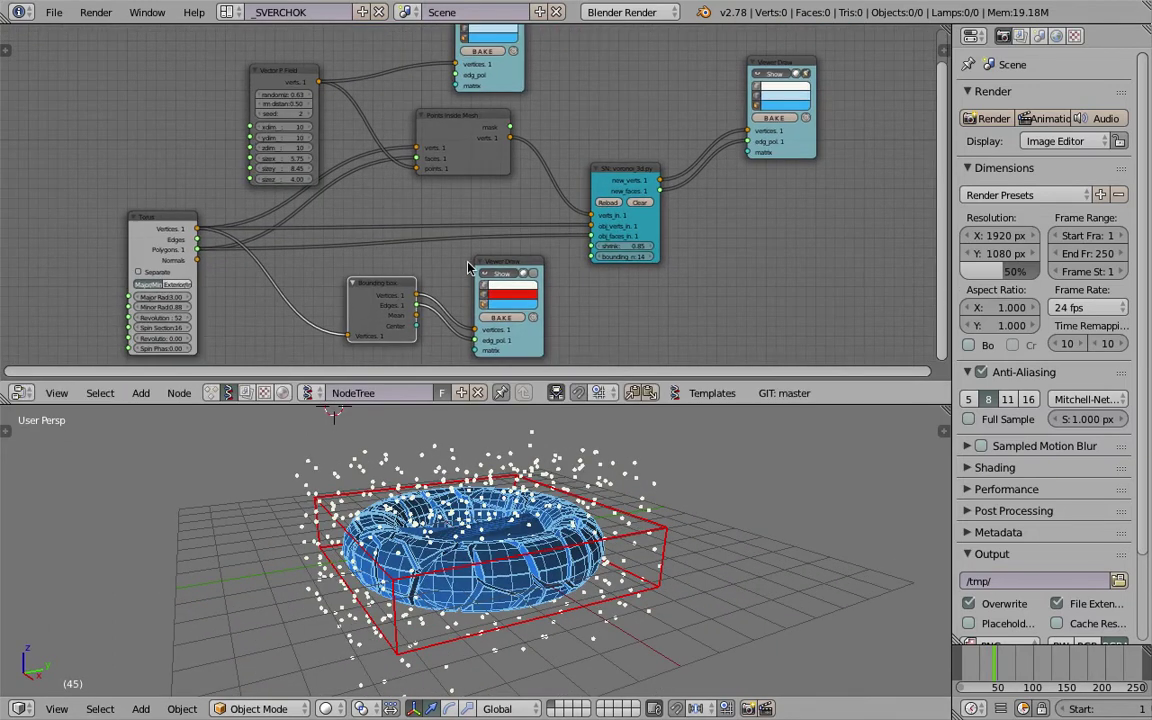
drag(726, 405, 726, 533)
middle_drag(328, 129, 334, 108)
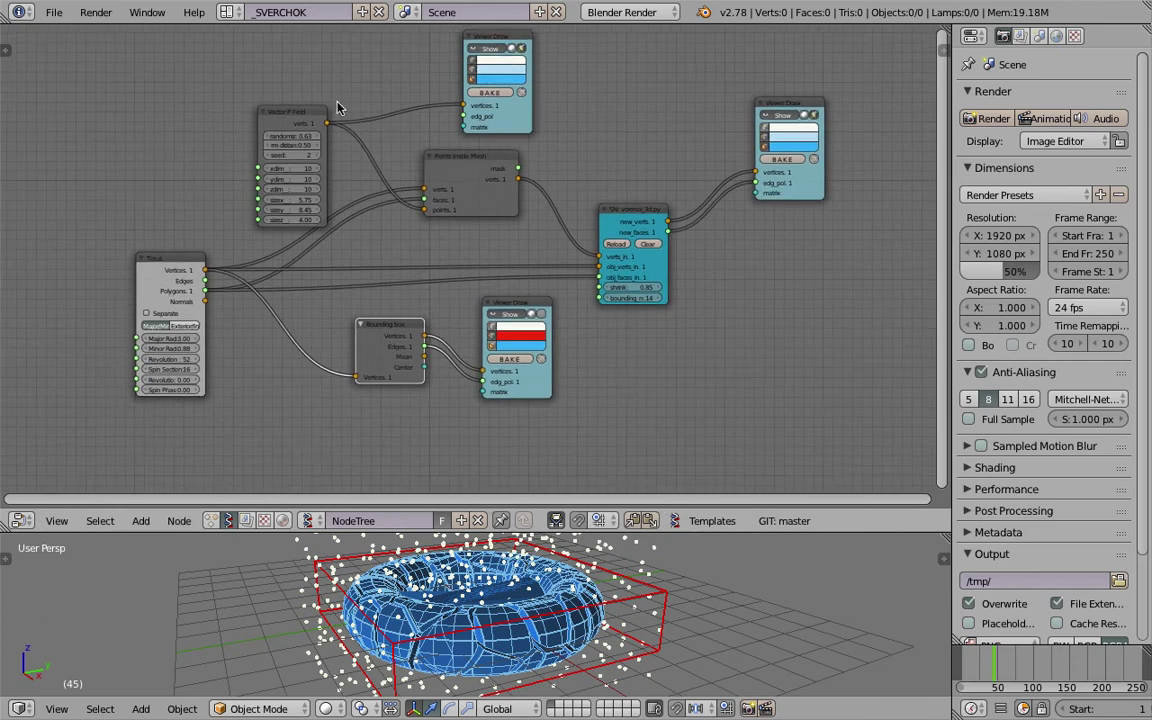
- Move the Vector P Field and Torus nodes farther left of Points Inside Mesh, then enlarge the 3D view area again
scroll(421, 228, up, 1)
drag(239, 82, 79, 77)
drag(107, 260, 96, 251)
drag(492, 533, 492, 432)
- Inspect the fractured torus from above and set the Vector P Field's seed to 3
middle_drag(492, 544, 638, 526)
scroll(497, 585, up, 2)
scroll(491, 586, up, 1)
middle_drag(491, 591, 428, 574)
middle_drag(112, 124, 142, 177)
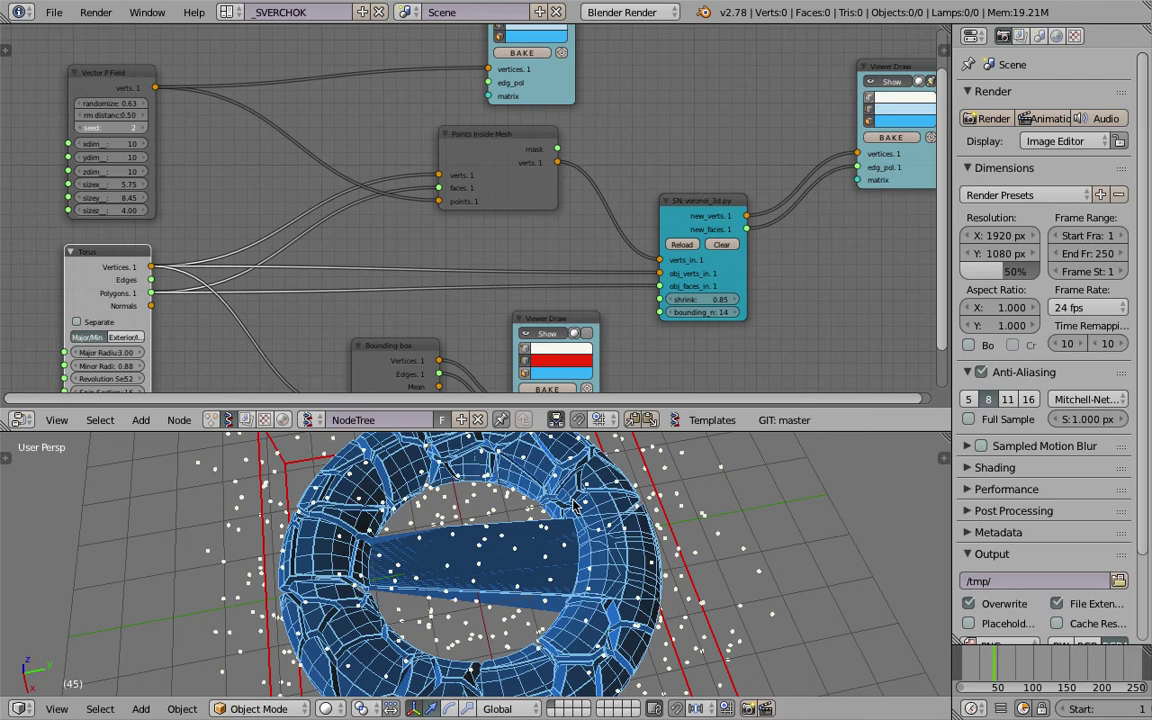
middle_drag(593, 543, 603, 502)
scroll(603, 502, down, 3)
- Bake the Voronoi mesh's Viewer Draw into a real mesh object and move that object beside the torus preview
shift+middle_drag(702, 481, 528, 470)
scroll(662, 238, down, 1)
middle_drag(662, 238, 537, 234)
click(742, 143)
right_click(464, 507)
key(g)
click(765, 512)
shift+middle_drag(738, 521, 706, 557)
key(r)
key(r)
right_click(622, 562)
- Examine the baked torus pieces up close, switching between wireframe and solid shading, and compare them with the preview
mouse_move(622, 562)
middle_down()
mouse_move(606, 617)
mouse_move(587, 577)
mouse_move(643, 543)
mouse_move(541, 461)
mouse_move(689, 571)
mouse_move(564, 491)
mouse_move(561, 594)
mouse_move(578, 605)
mouse_move(694, 553)
mouse_move(691, 537)
mouse_move(626, 492)
mouse_move(537, 543)
mouse_move(537, 508)
mouse_move(452, 531)
mouse_move(545, 562)
middle_up()
scroll(564, 491, up, 3)
key(z)
key(z)
key(z)
key(z)
scroll(578, 605, up, 3)
scroll(452, 531, down, 4)
shift+middle_drag(300, 498, 560, 512)
middle_drag(560, 512, 545, 565)
scroll(433, 532, up, 3)
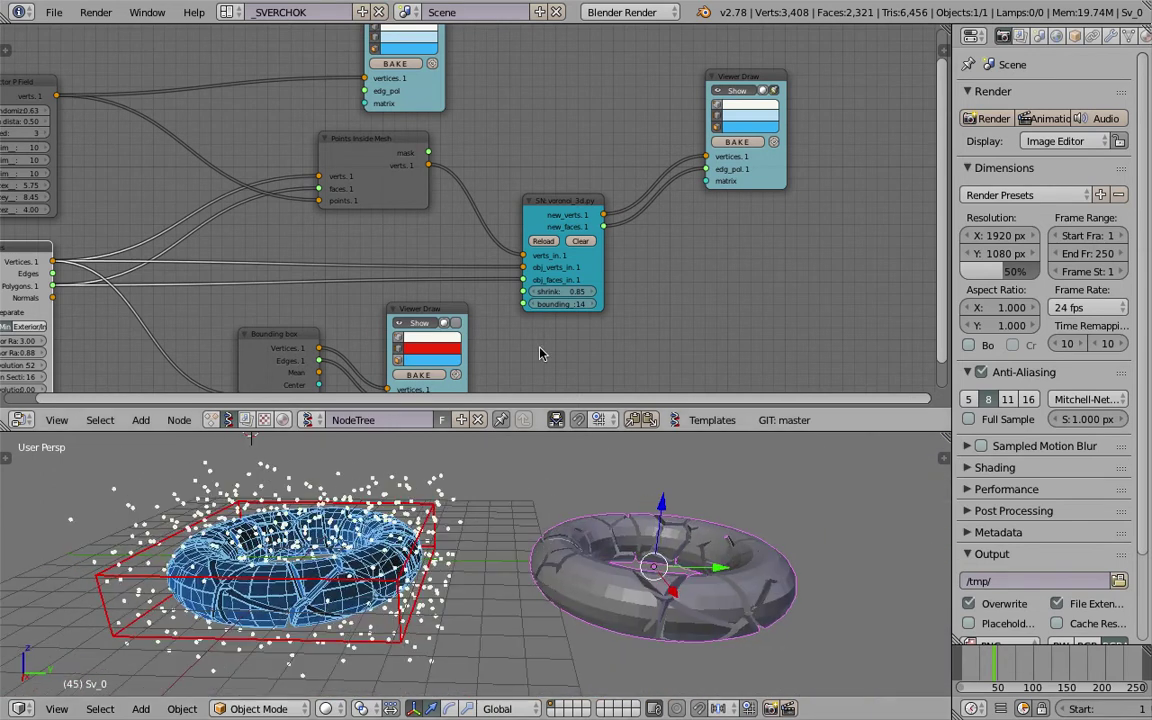
- Review the Points Inside Mesh node's connections and move the voronoi_3d.py script node closer to it
scroll(485, 311, down, 3)
scroll(424, 237, up, 3)
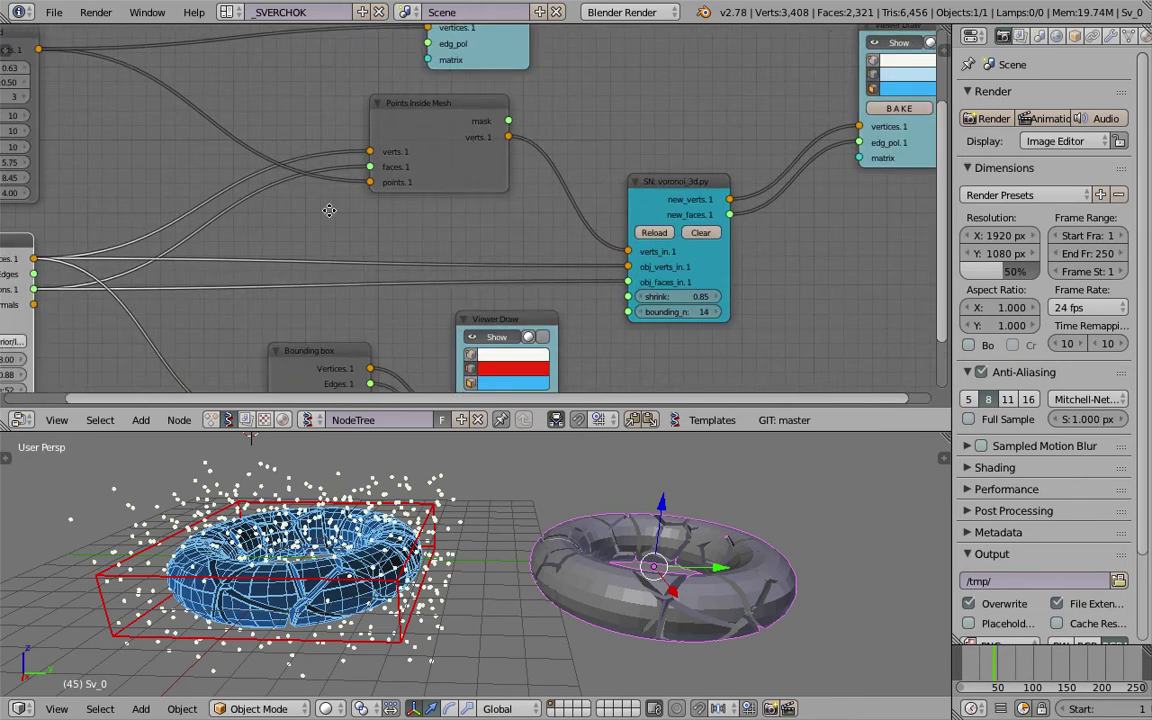
scroll(391, 188, up, 3)
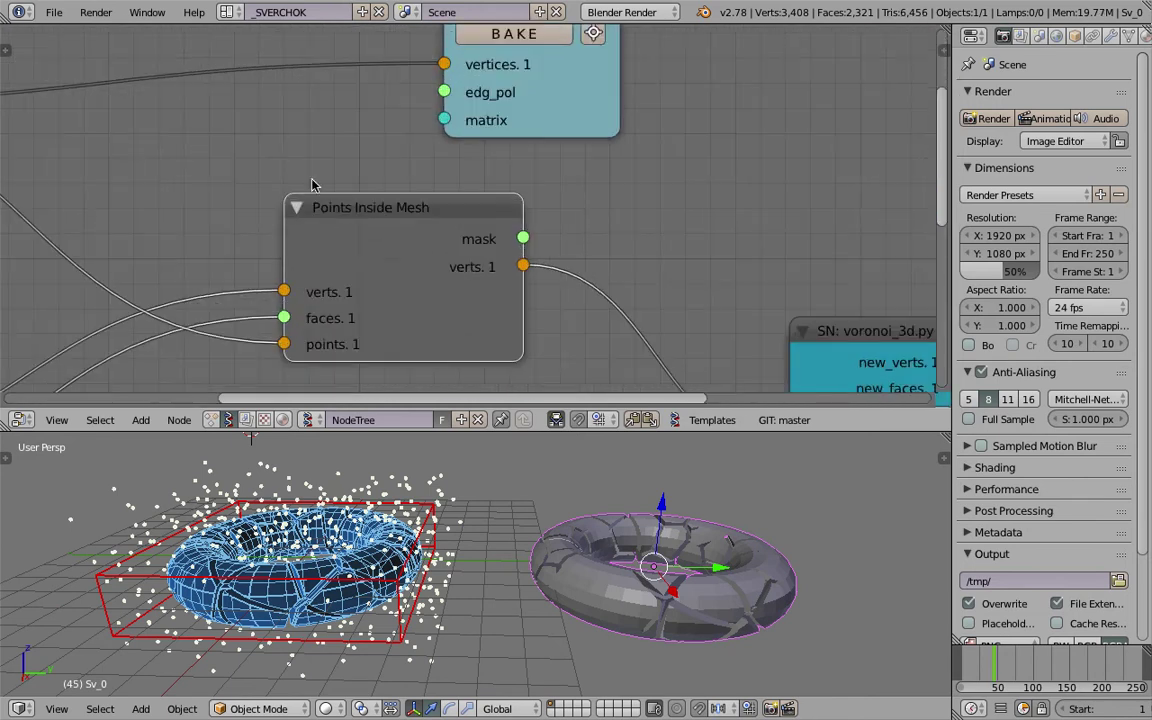
scroll(320, 238, down, 4)
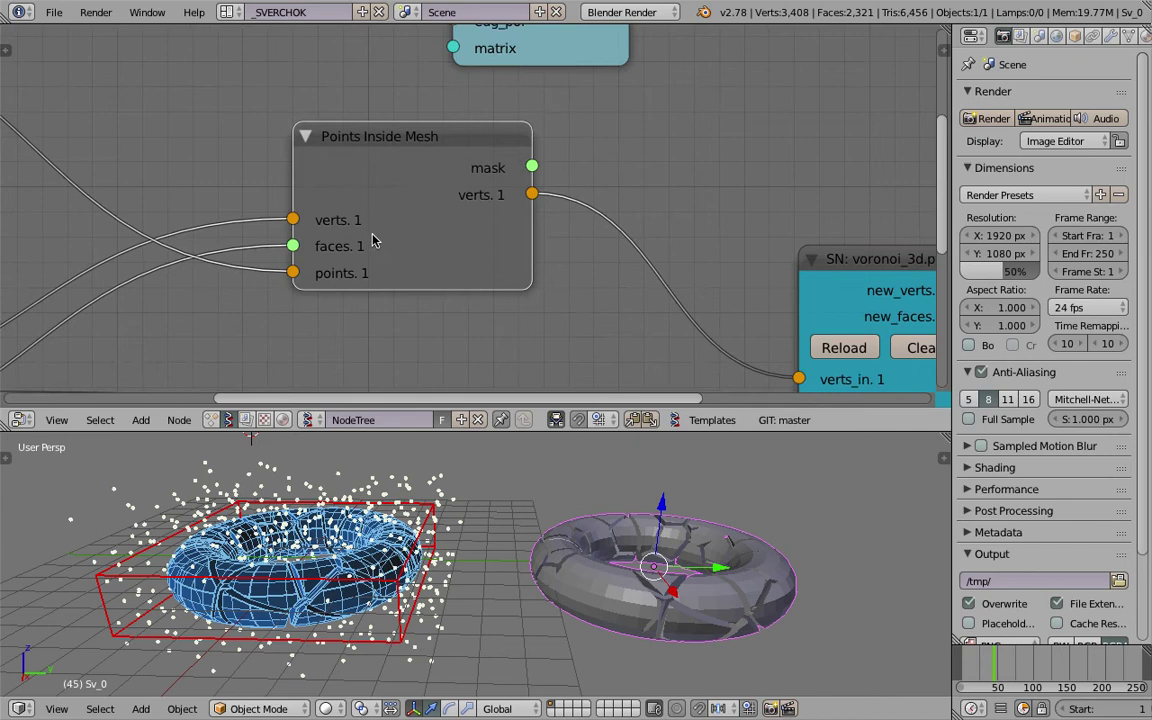
middle_drag(610, 560, 627, 594)
scroll(666, 242, down, 2)
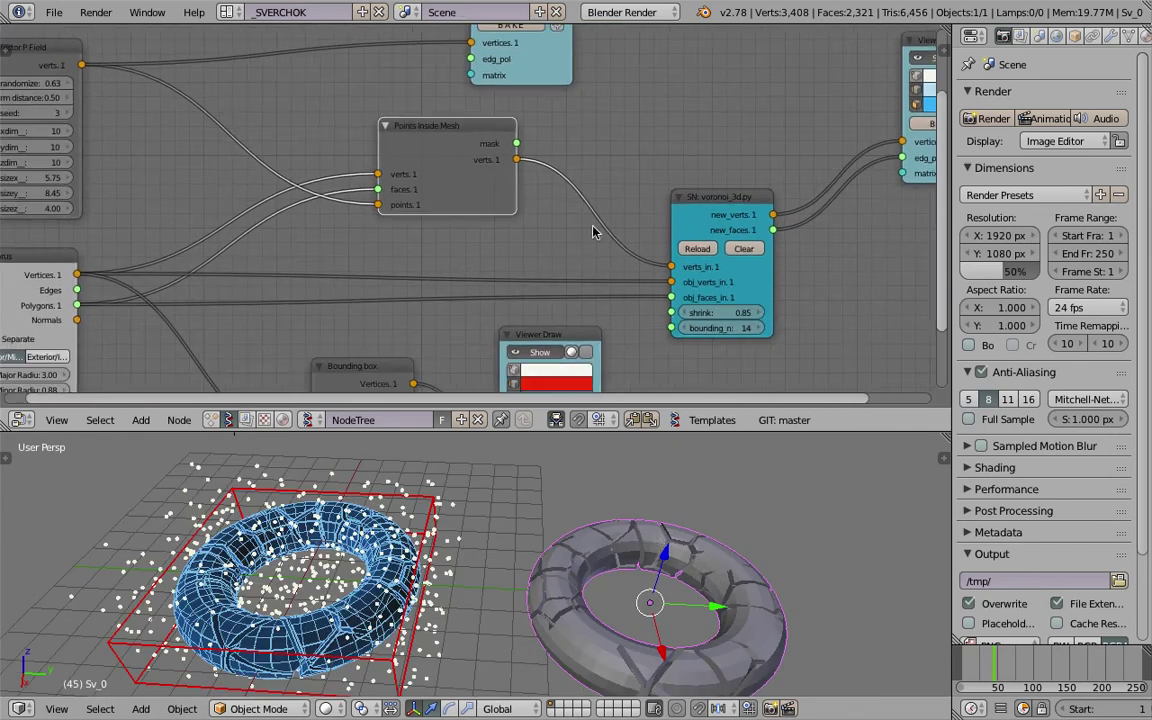
drag(714, 212, 657, 177)
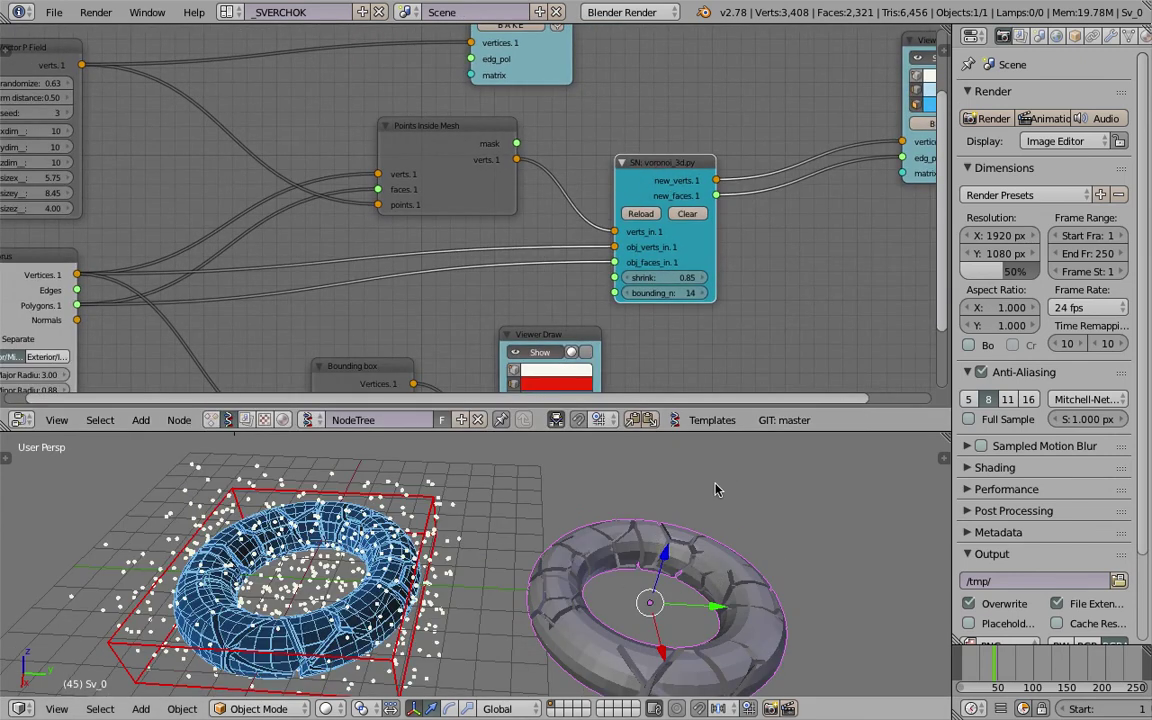
middle_drag(717, 489, 757, 456)
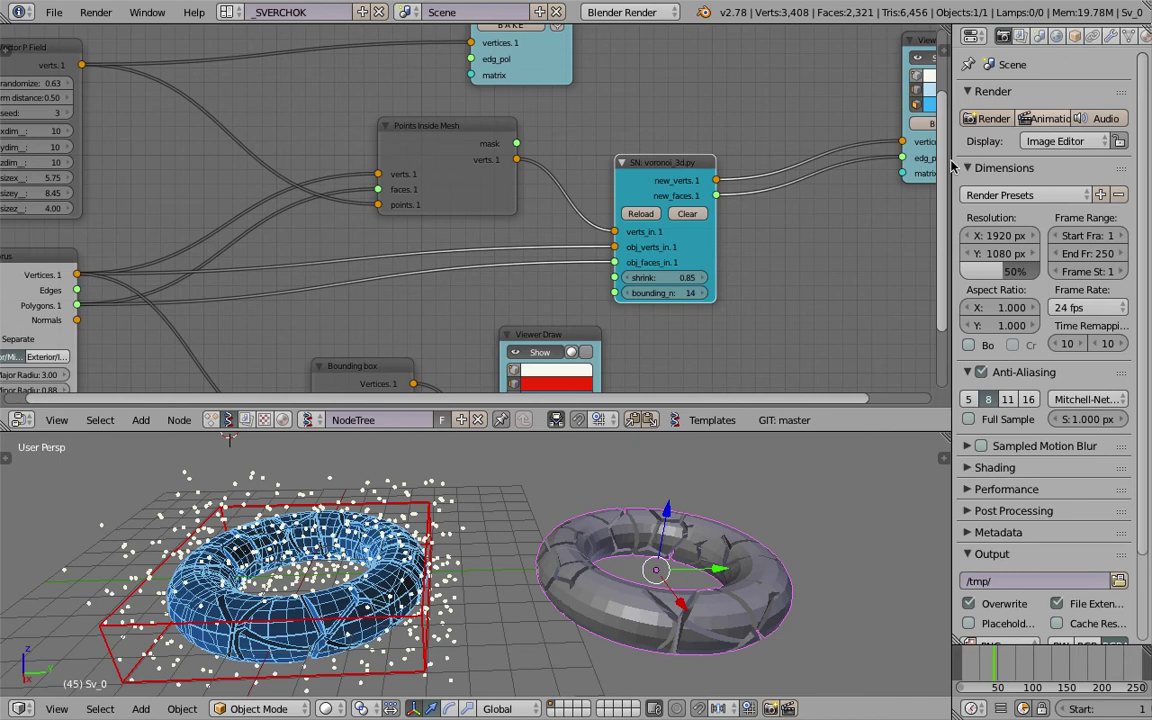
- Rearrange the Torus, Bounding box and red Viewer Draw nodes so they are spread out below the Points Inside Mesh branch
scroll(450, 560, down, 3)
middle_drag(450, 560, 440, 530)
scroll(390, 254, down, 1)
middle_drag(390, 254, 468, 222)
drag(420, 310, 355, 273)
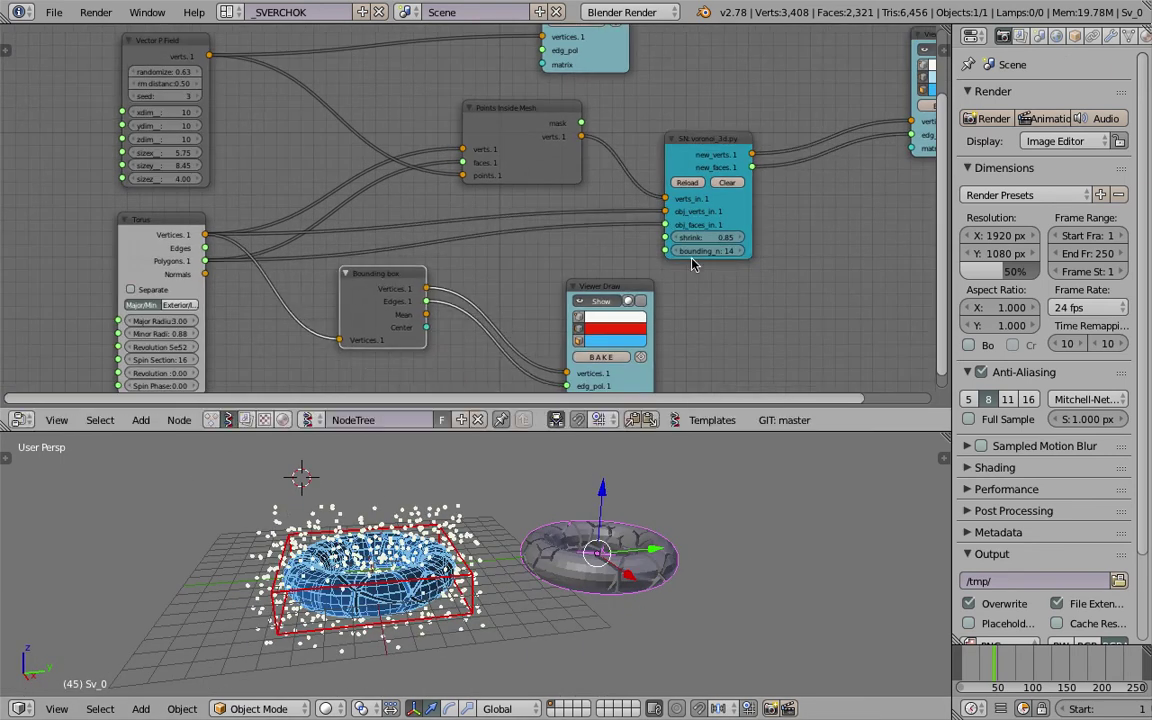
drag(610, 282, 570, 246)
ctrl+scroll(300, 225, left, 4)
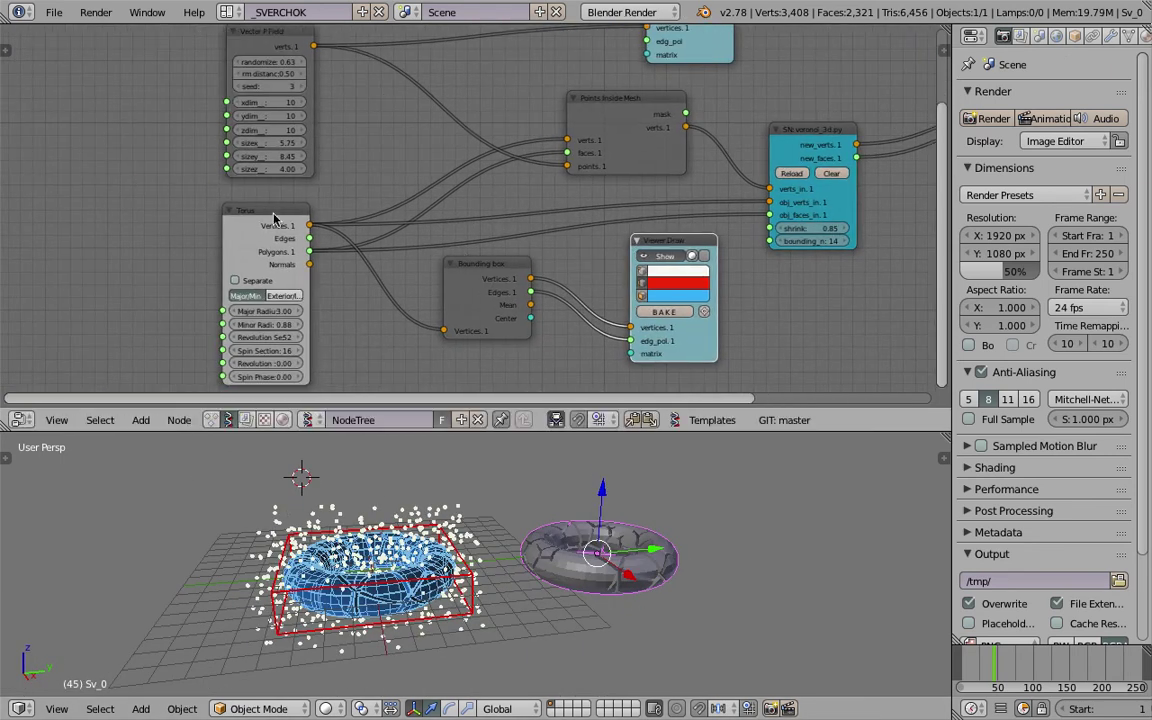
drag(264, 209, 223, 209)
drag(500, 267, 415, 294)
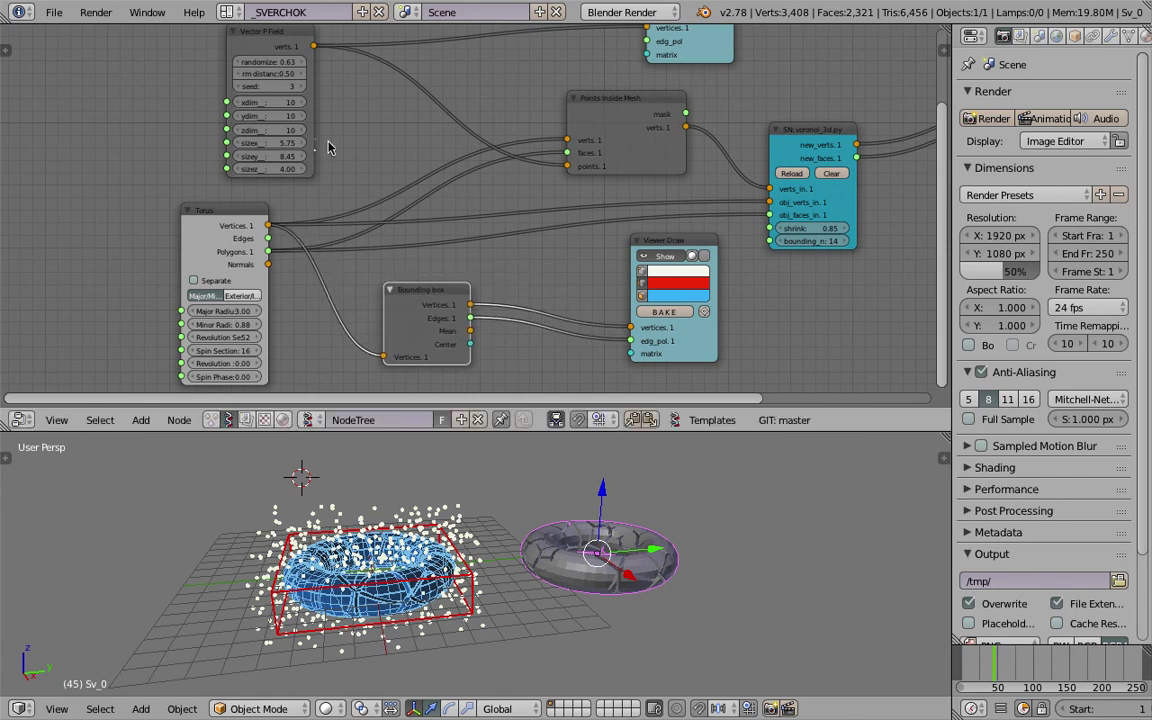
- Nudge the Vector P Field, Bounding box and voronoi_3d.py nodes to tidy the layout, and review the network with the baked torus
middle_drag(278, 62, 308, 108)
mouse_move(308, 108)
mouse_down()
mouse_move(283, 98)
mouse_move(300, 92)
mouse_up()
drag(495, 335, 480, 327)
click(676, 168)
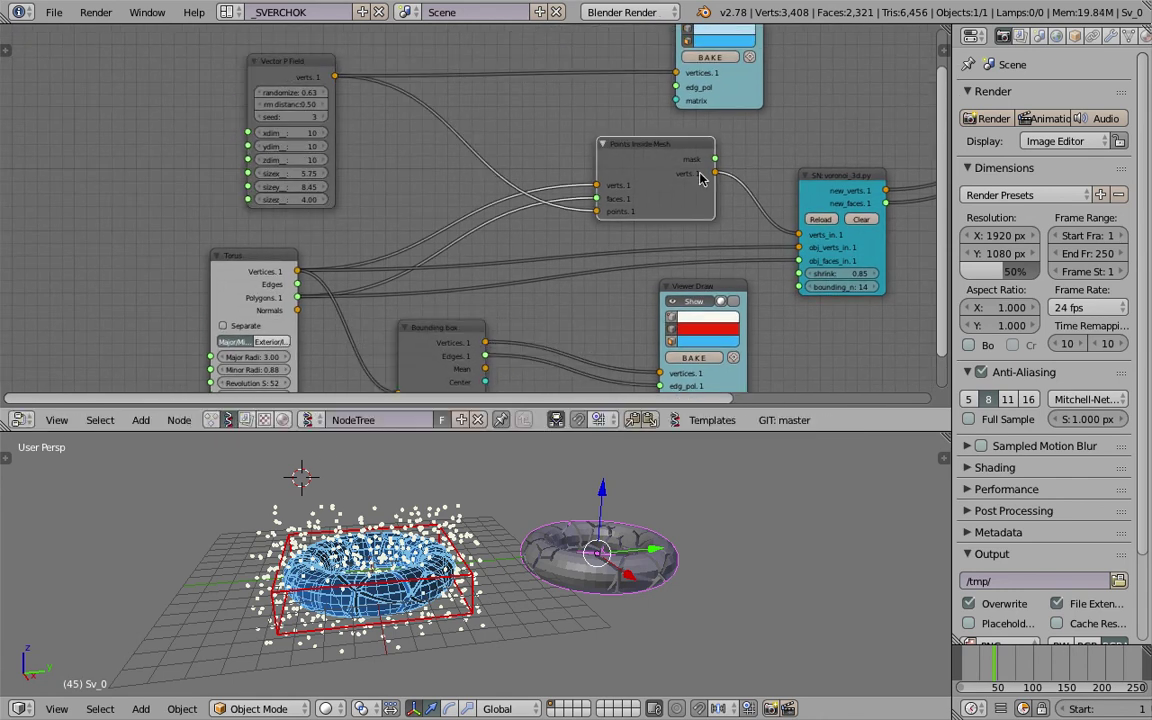
middle_drag(630, 148, 362, 144)
drag(590, 179, 610, 175)
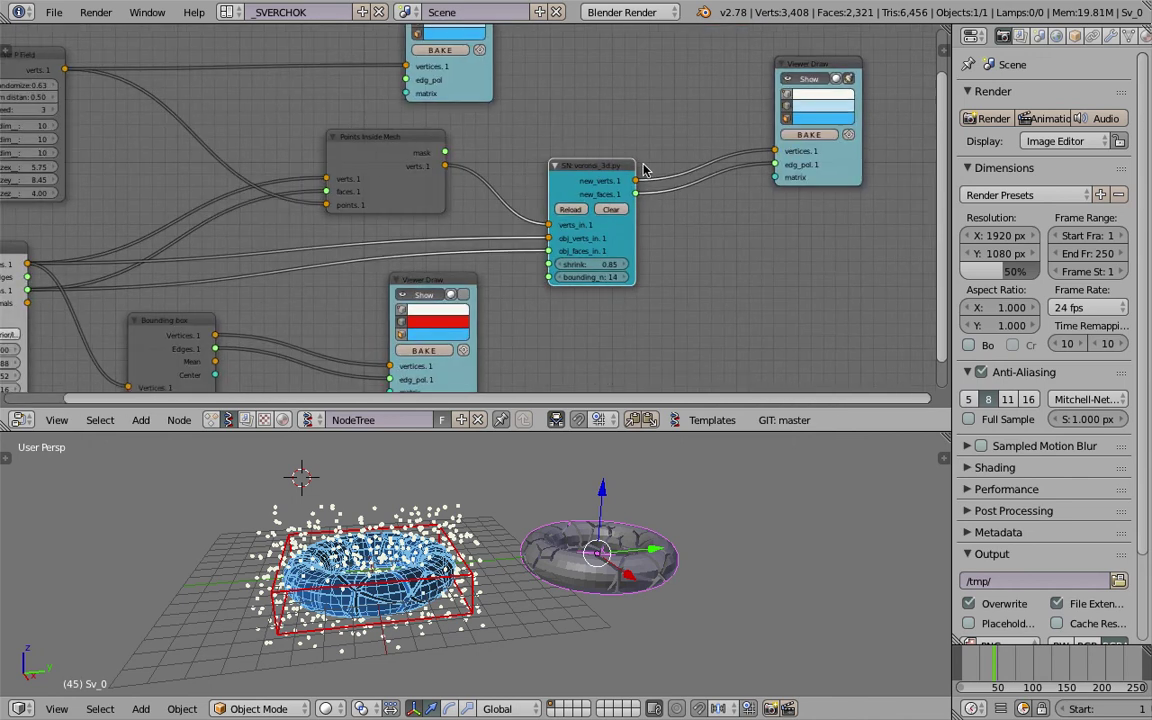
middle_drag(690, 172, 895, 139)
middle_drag(480, 500, 530, 565)
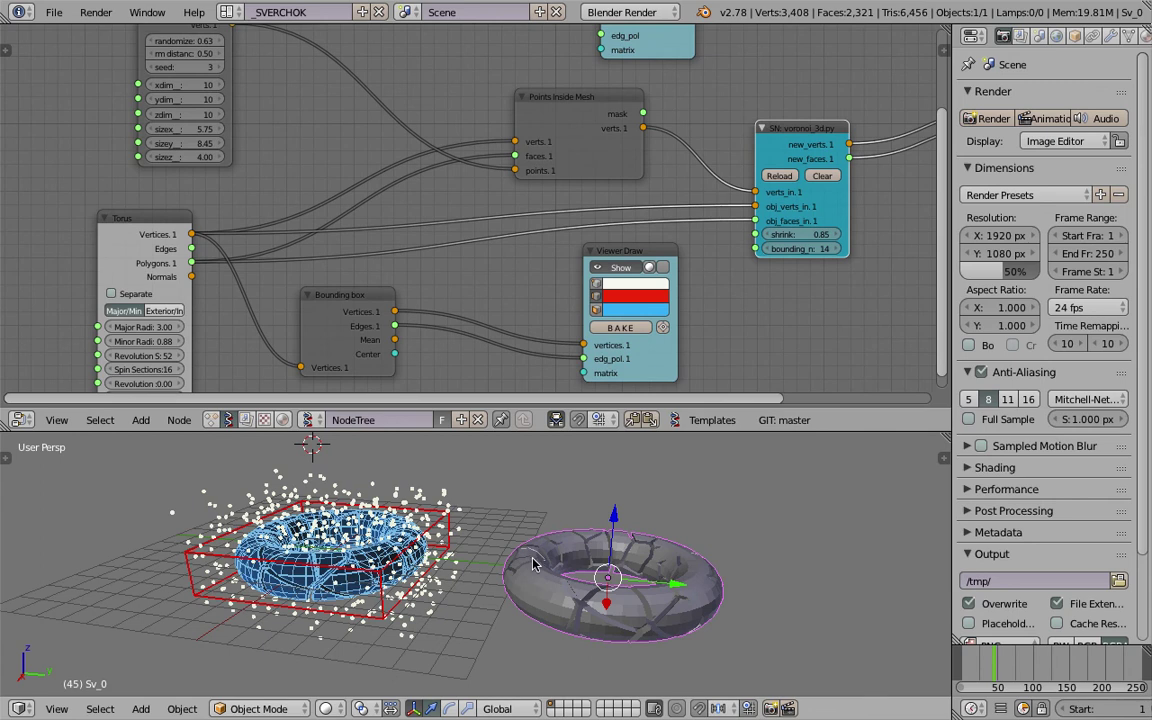
middle_drag(450, 585, 568, 519)
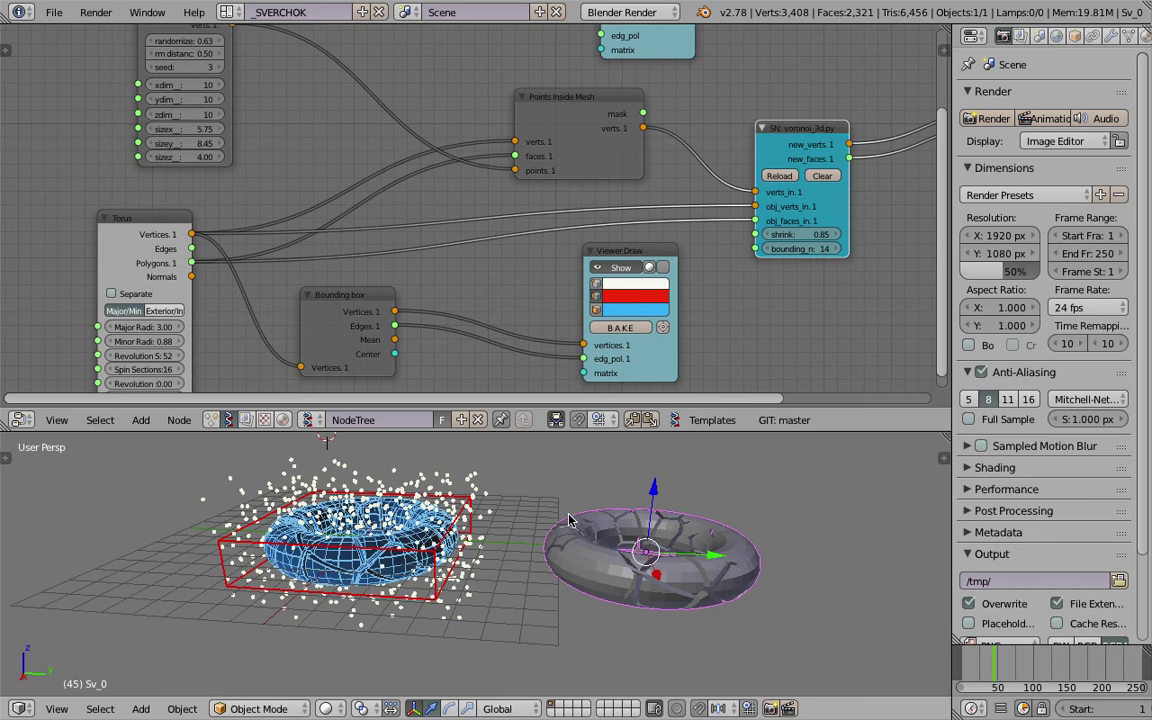